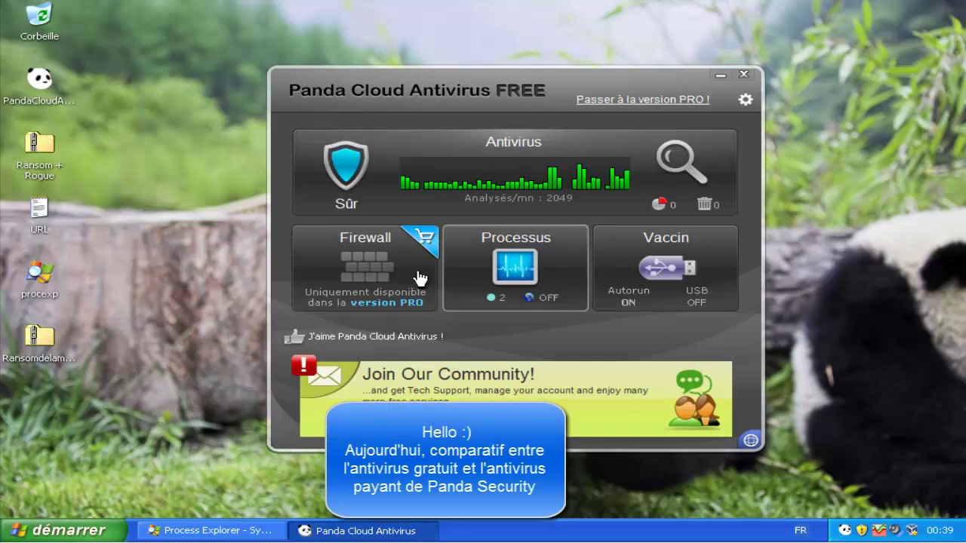
- Review the antivirus's advanced settings for analysis, recycle bin, alerts and reports, and exclusions, leaving without saving changes
{"action": "left_click", "coordinate": [559, 197]}
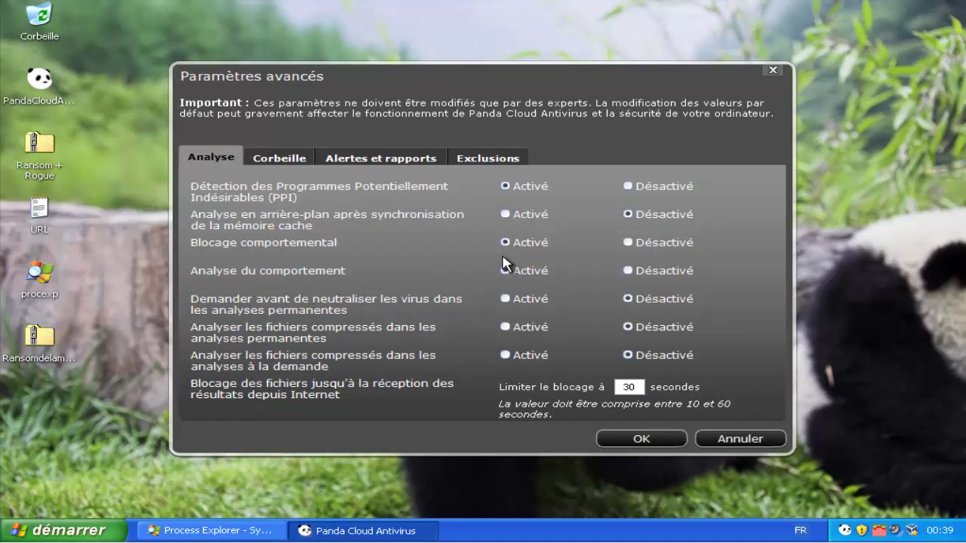
{"action": "left_click", "coordinate": [285, 159]}
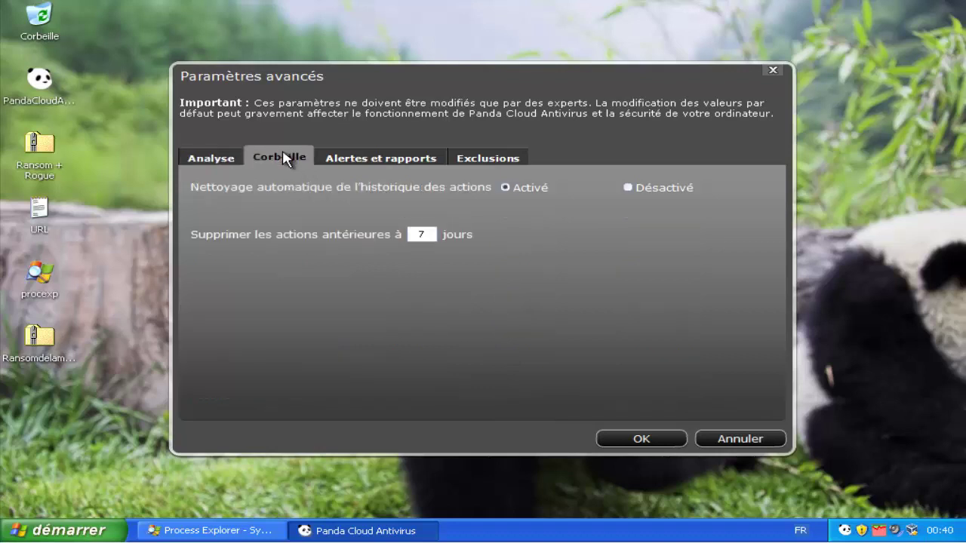
{"action": "left_click", "coordinate": [360, 163]}
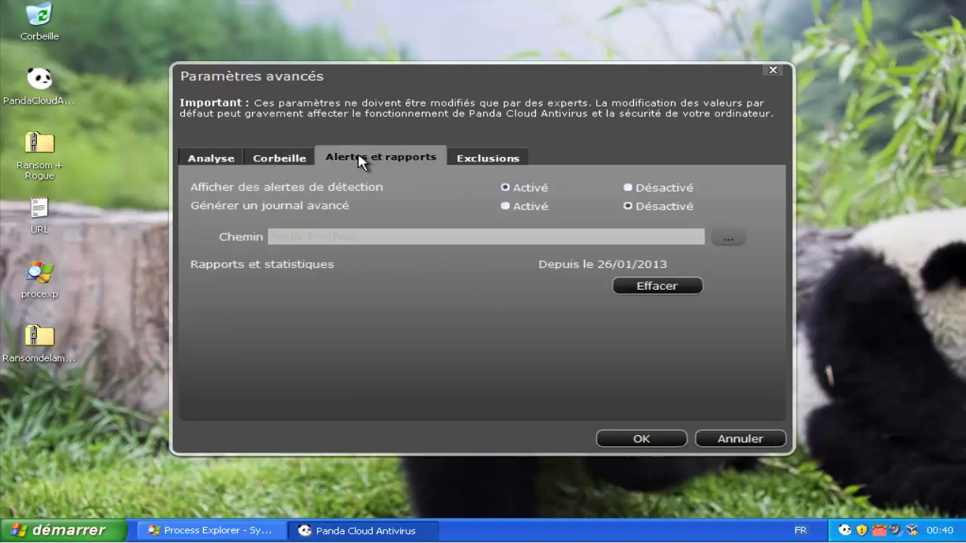
{"action": "left_click", "coordinate": [473, 157]}
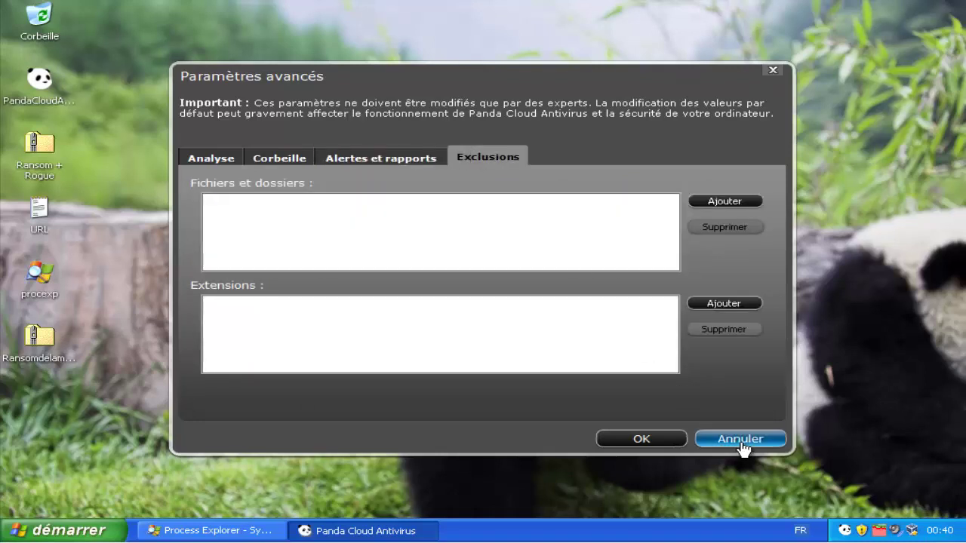
{"action": "left_click", "coordinate": [741, 445]}
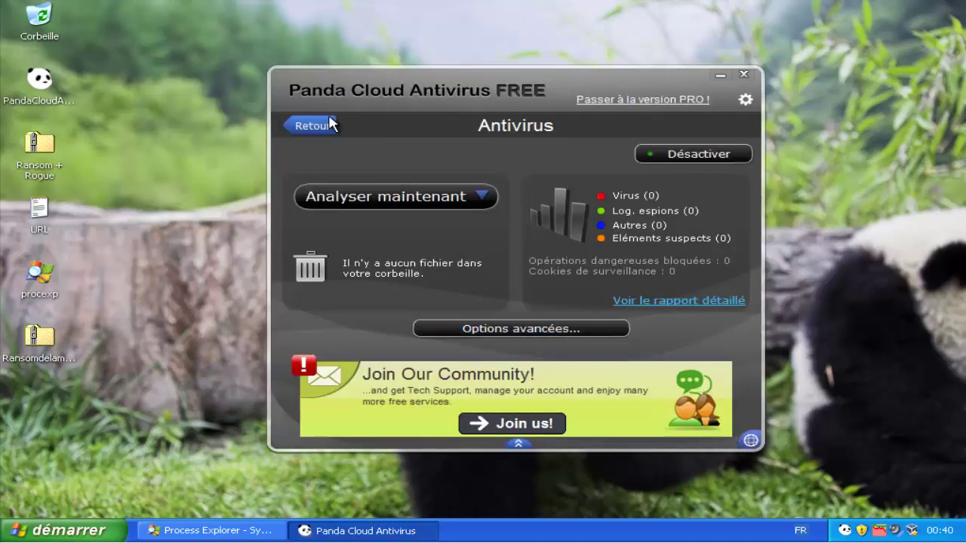
{"action": "left_click", "coordinate": [312, 126]}
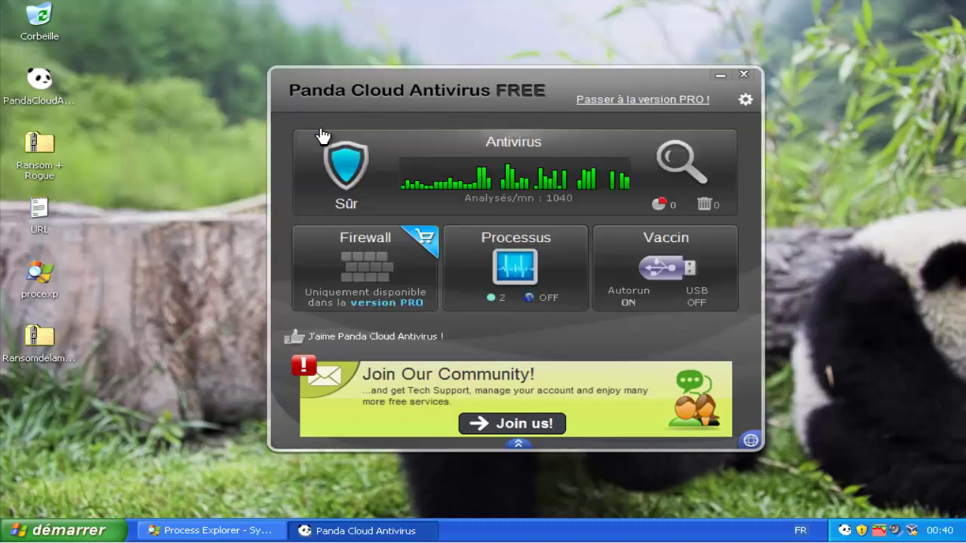
- View the antivirus's About information and its Internet connection settings, closing the antivirus window when finished
{"action": "left_click", "coordinate": [745, 102]}
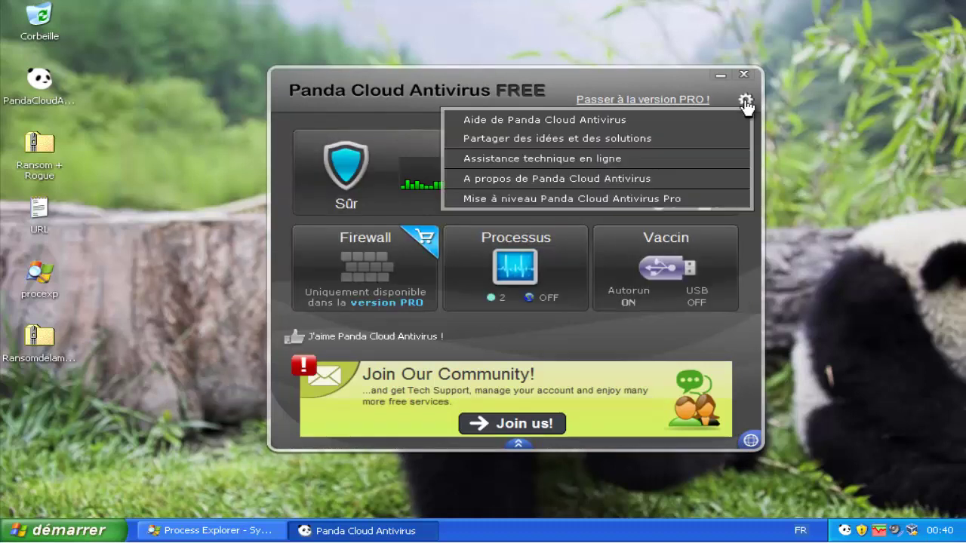
{"action": "left_click", "coordinate": [712, 178]}
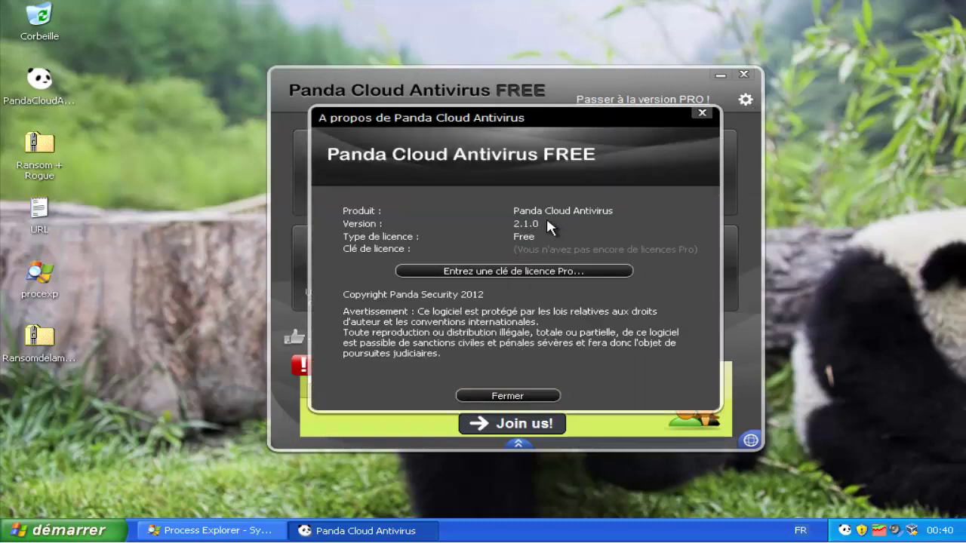
{"action": "left_click", "coordinate": [526, 395]}
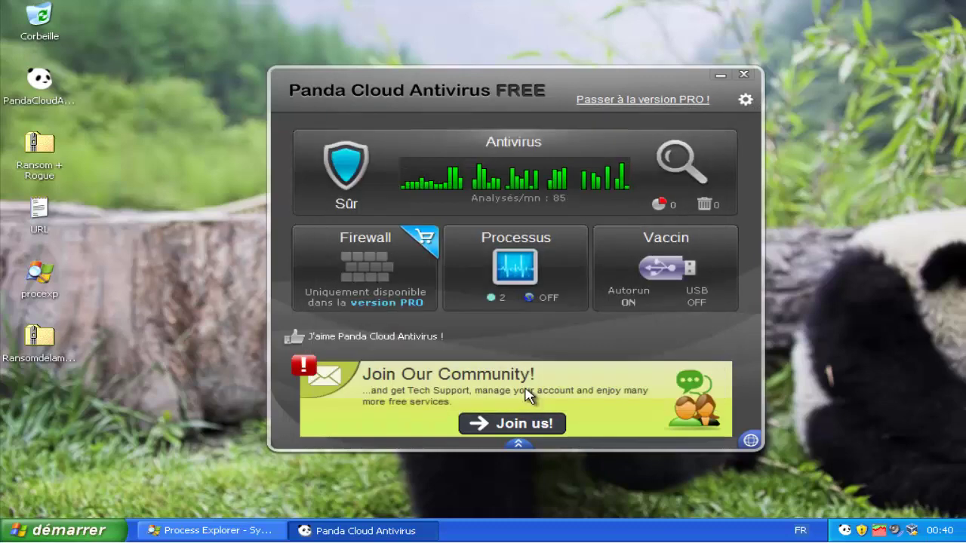
{"action": "left_click", "coordinate": [755, 375]}
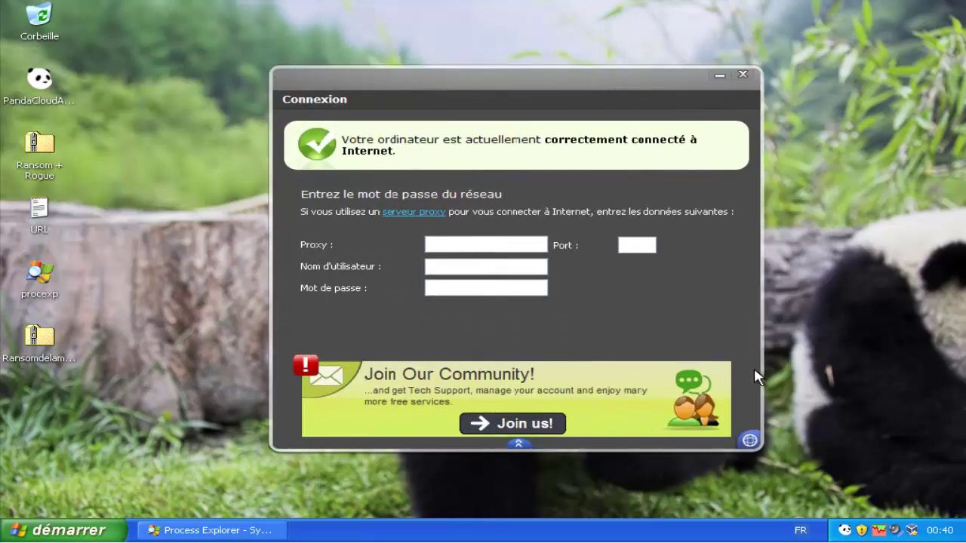
{"action": "left_click", "coordinate": [744, 78]}
- Switch to Process Explorer and examine the memory use of PSANHost.exe, PSUAService.exe, PSUAMain.exe and Panda_URL_Filtering.exe, widening the window only for this
{"action": "left_click", "coordinate": [256, 532]}
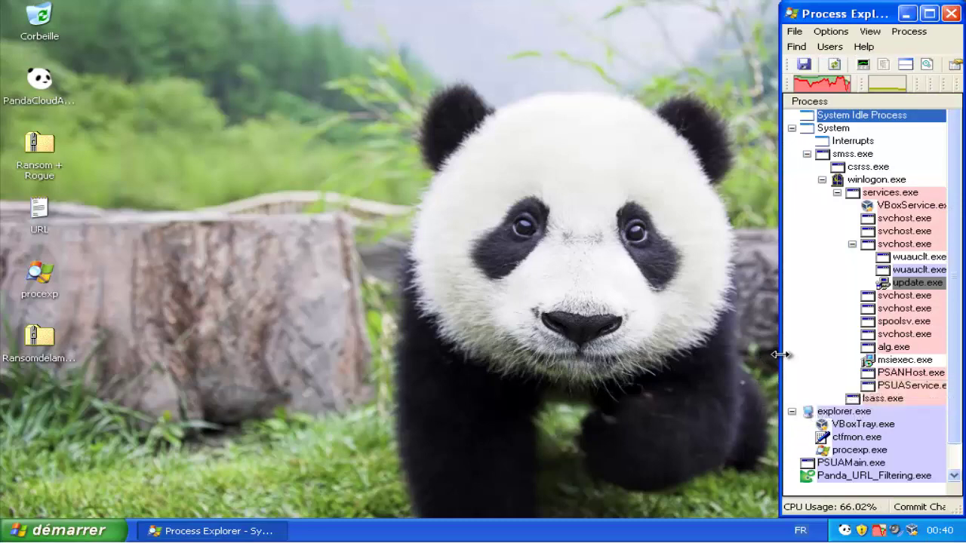
{"action": "left_click_drag", "start_coordinate": [780, 355], "coordinate": [192, 327]}
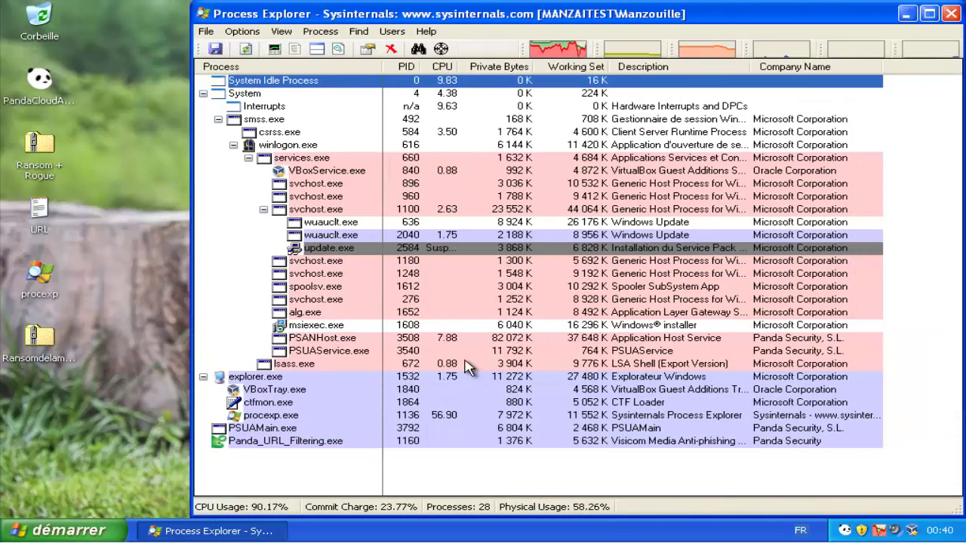
{"action": "left_click", "coordinate": [518, 339]}
{"action": "left_click", "coordinate": [523, 353]}
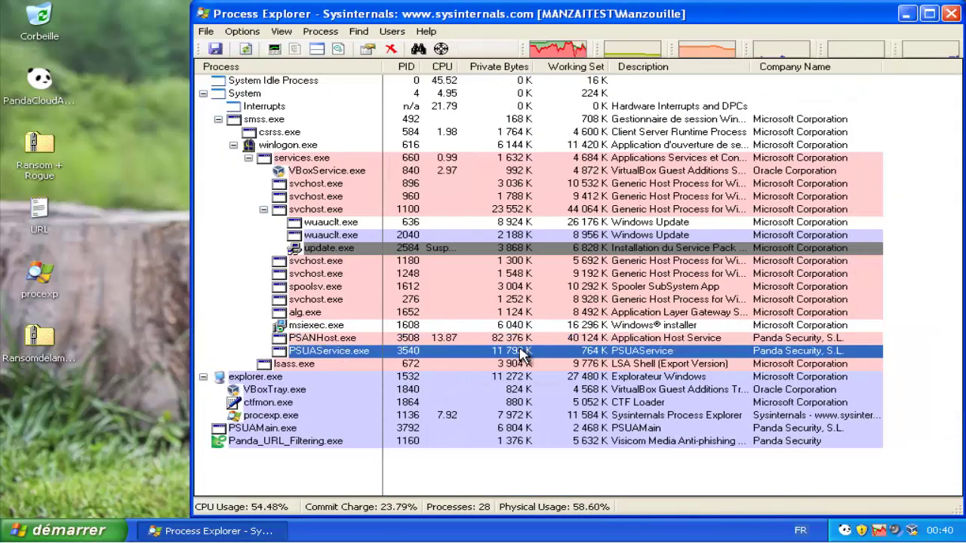
{"action": "left_click", "coordinate": [521, 429]}
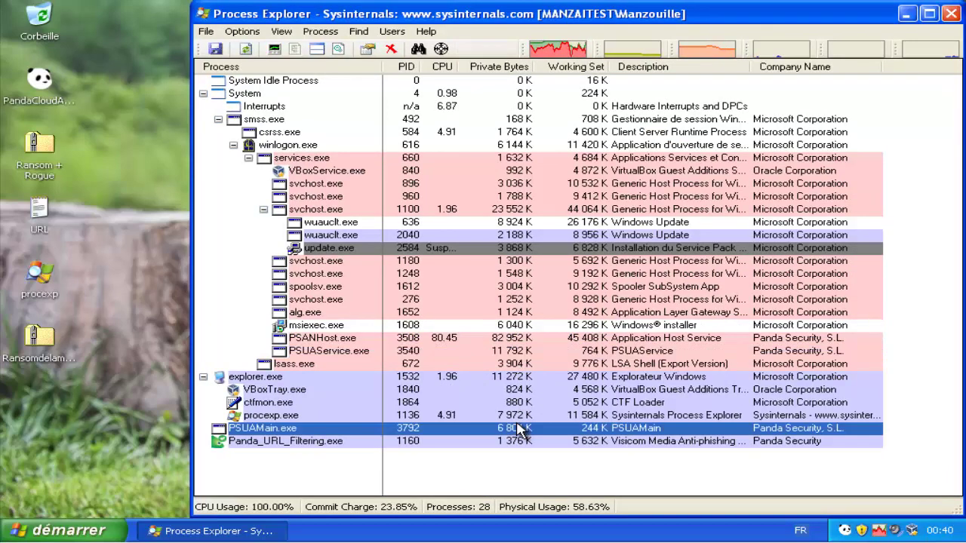
{"action": "left_click", "coordinate": [521, 443]}
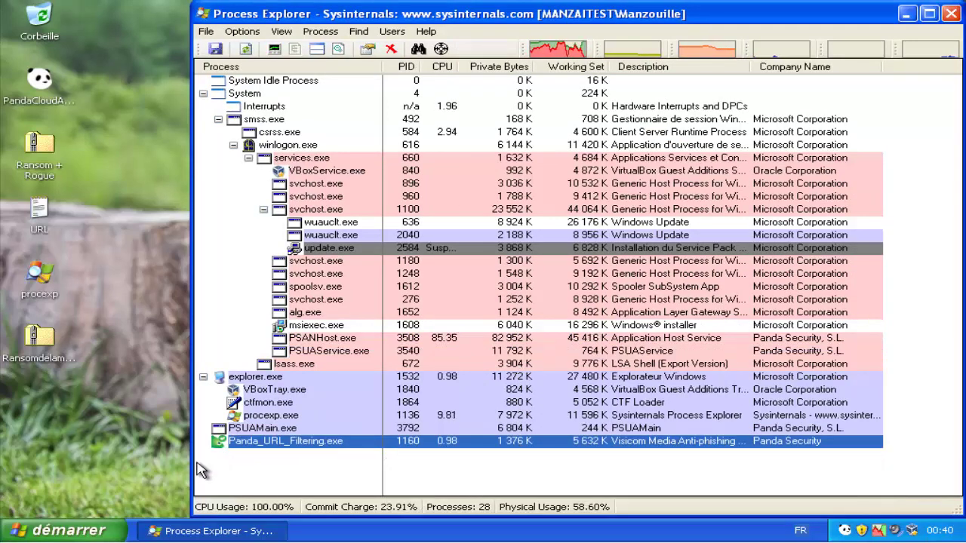
{"action": "left_click_drag", "start_coordinate": [193, 466], "coordinate": [726, 433]}
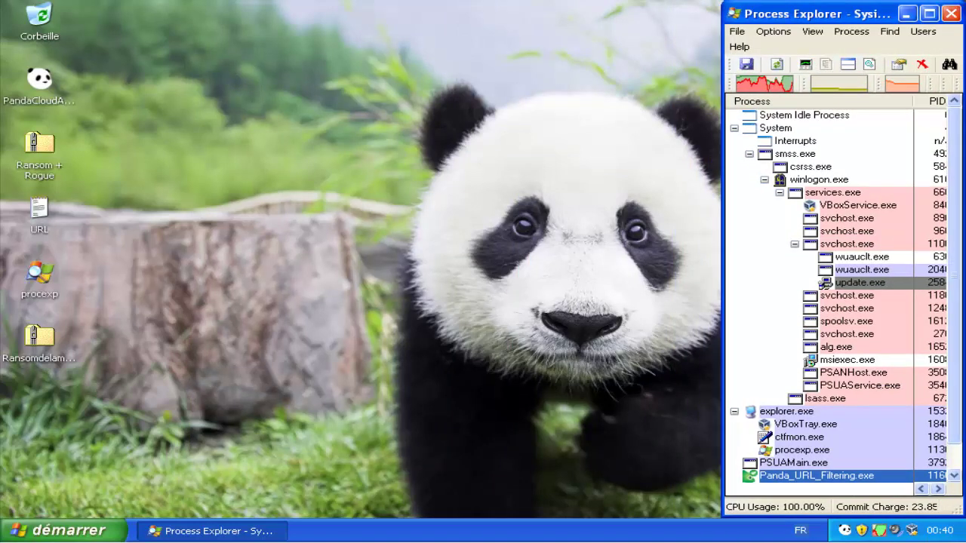
{"action": "left_click", "coordinate": [875, 483]}
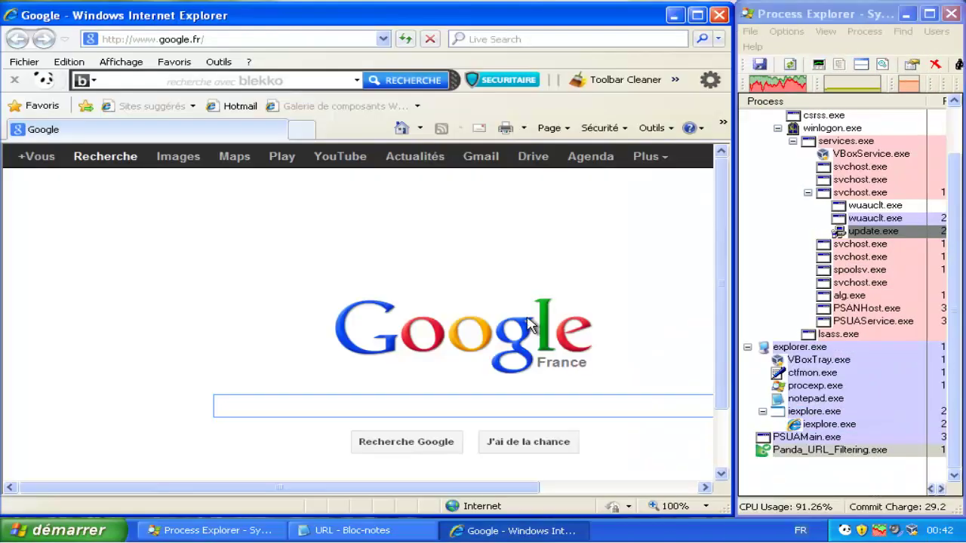
- Copy the first Trojan URL, fbinstall.spacetechnology.net/updates/fr_FR/fb13.4.4_fr.exe, from the URL text file and load it in Internet Explorer
{"action": "left_click", "coordinate": [356, 531]}
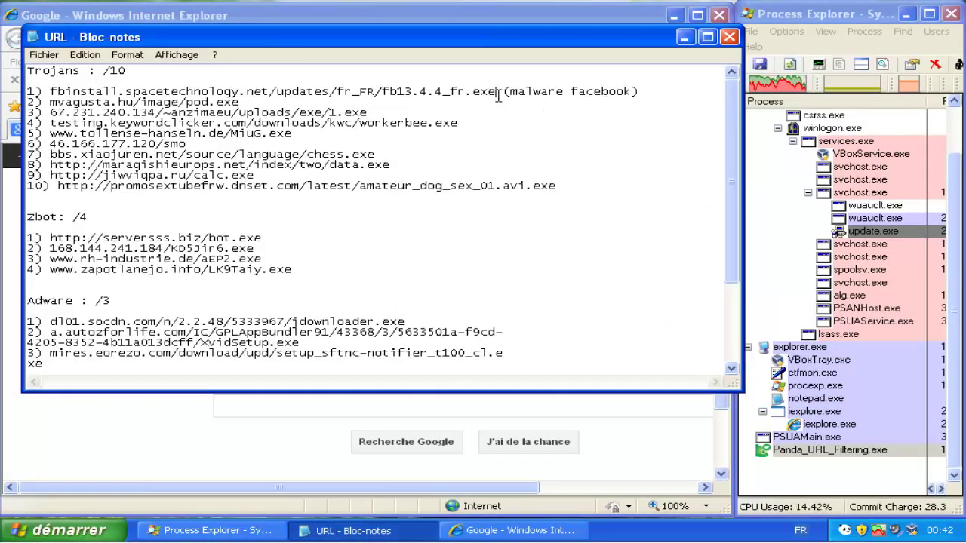
{"action": "left_click_drag", "start_coordinate": [498, 94], "coordinate": [48, 91]}
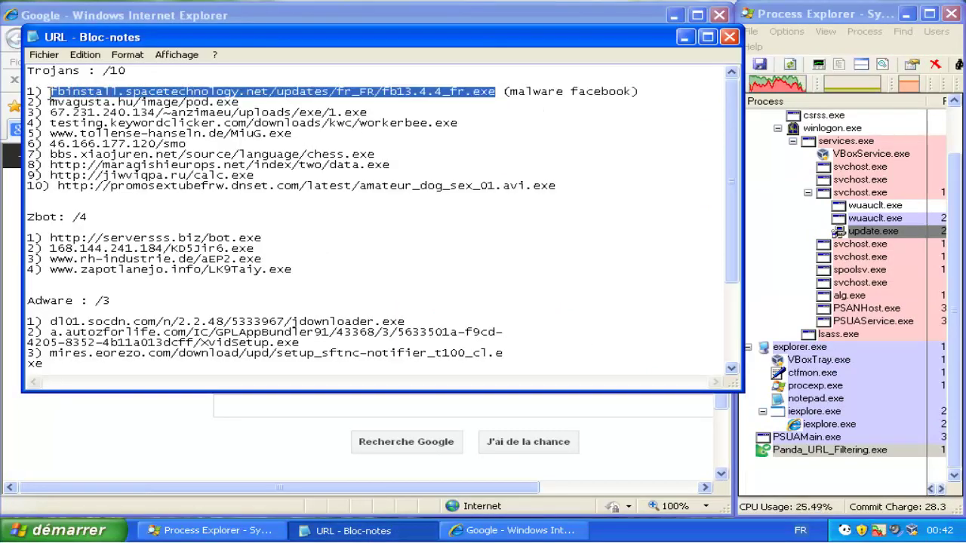
{"action": "left_click", "coordinate": [162, 442]}
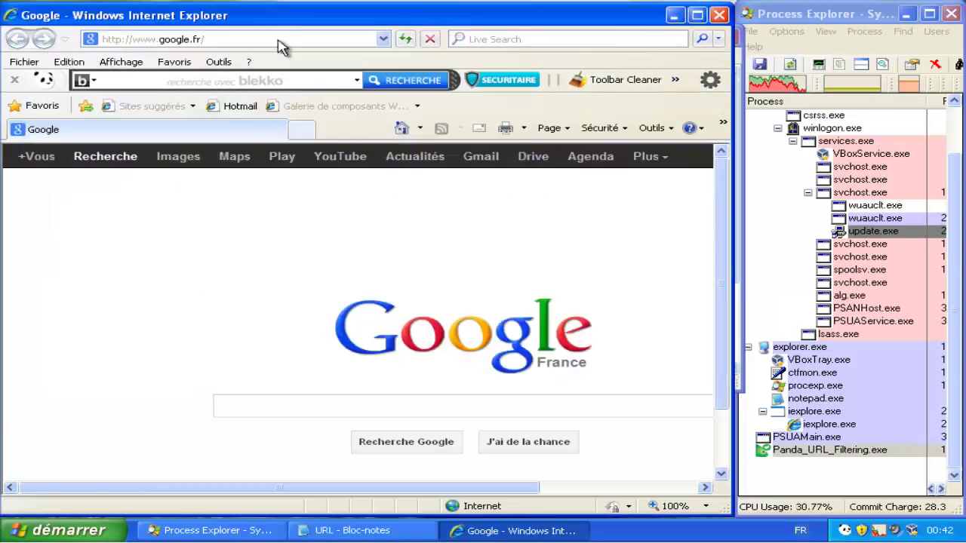
{"action": "left_click", "coordinate": [289, 39]}
{"action": "key", "text": "ctrl+v"}
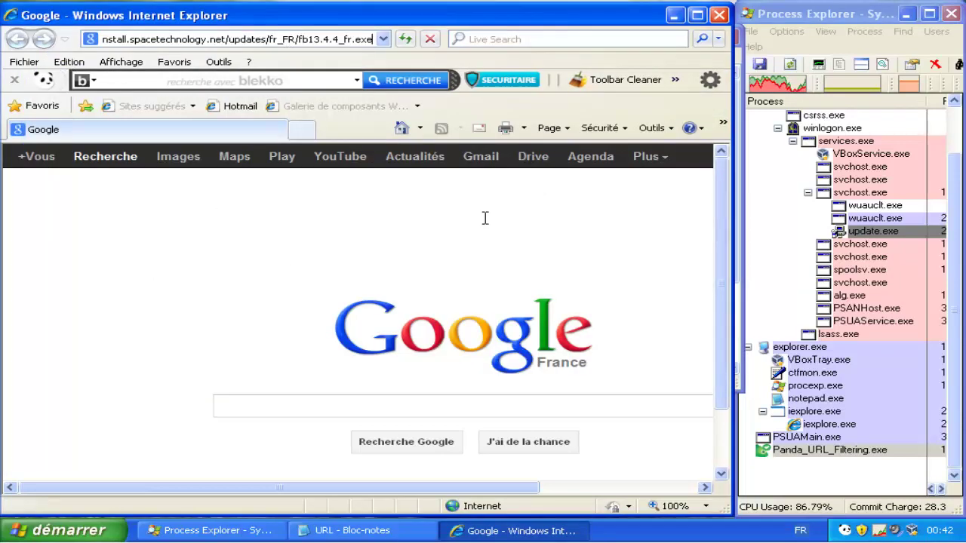
{"action": "key", "text": "Return"}
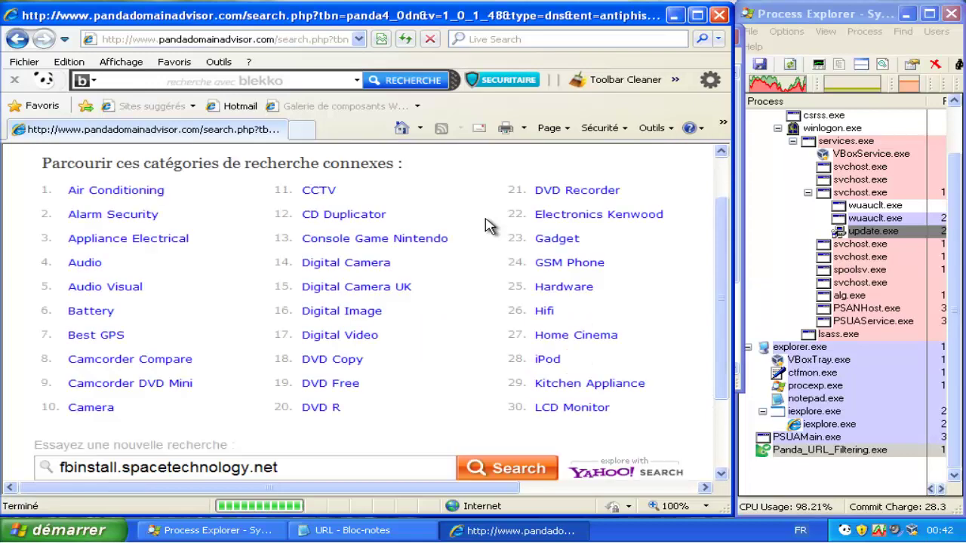
- Mark the first Trojan entry in the URL text file with "o" before its address
{"action": "left_click", "coordinate": [383, 530]}
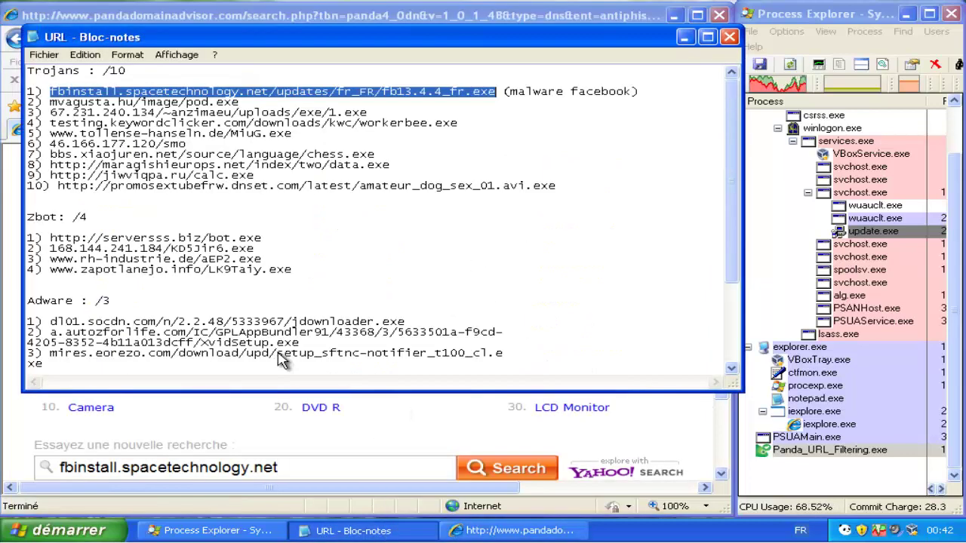
{"action": "left_click", "coordinate": [50, 92]}
{"action": "type", "text": "o"}
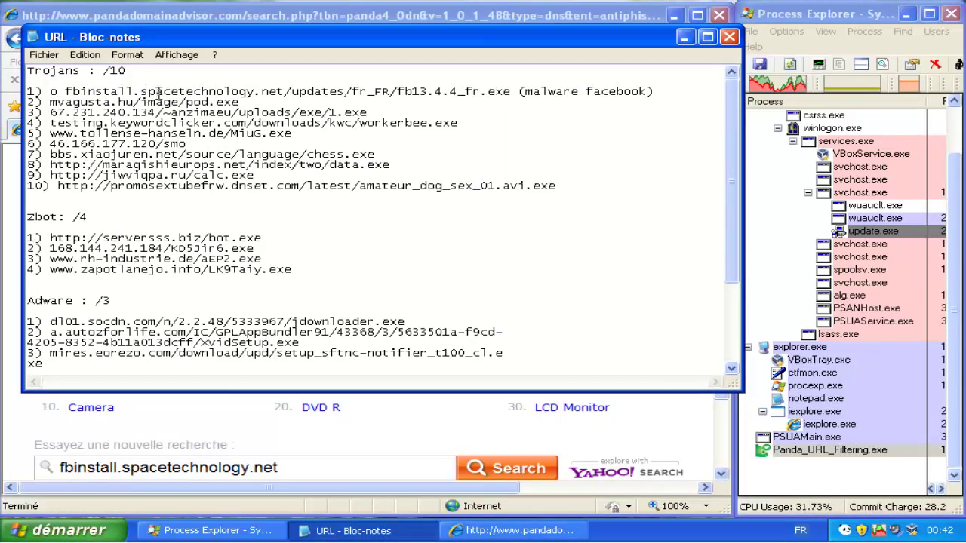
- Copy the second Trojan URL, mvagusta.hu/image/pod.exe, load it in Internet Explorer and choose to run pod.exe
{"action": "left_click_drag", "start_coordinate": [240, 102], "coordinate": [52, 105]}
{"action": "key", "text": "ctrl+c"}
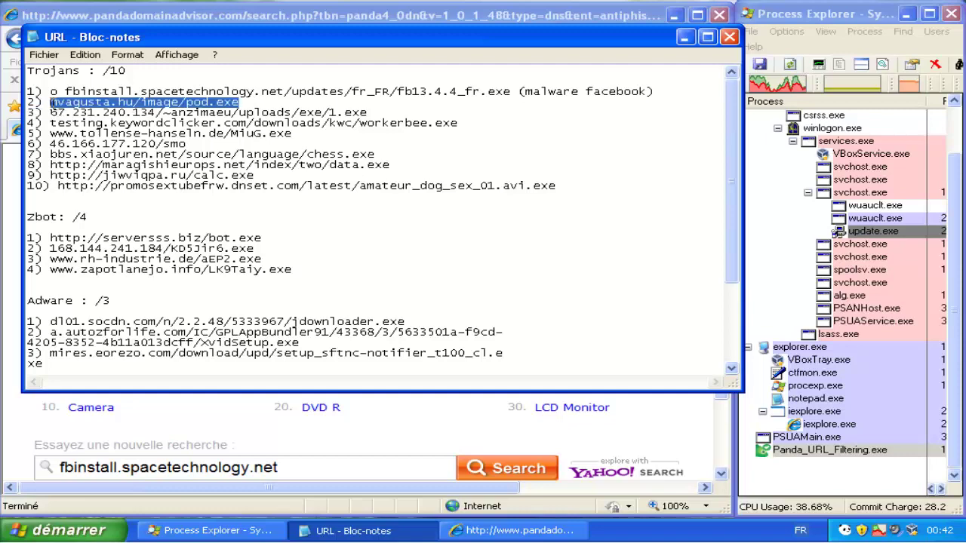
{"action": "left_click", "coordinate": [149, 15]}
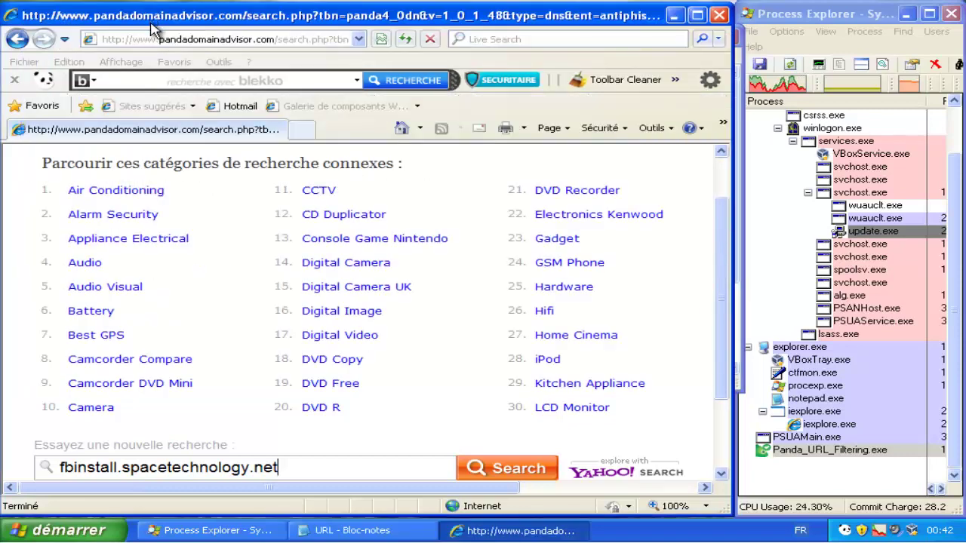
{"action": "left_click", "coordinate": [157, 39]}
{"action": "key", "text": "ctrl+v"}
{"action": "key", "text": "Return"}
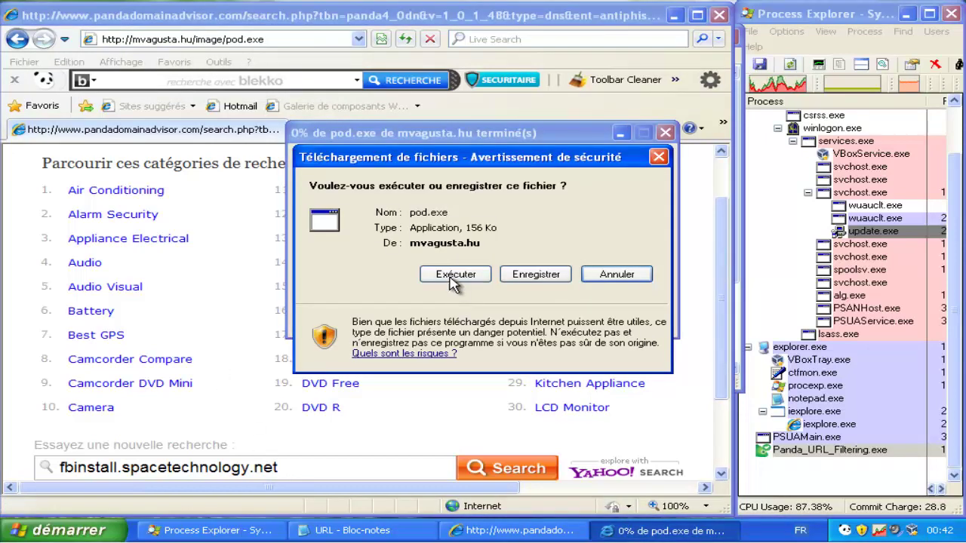
{"action": "left_click", "coordinate": [456, 274]}
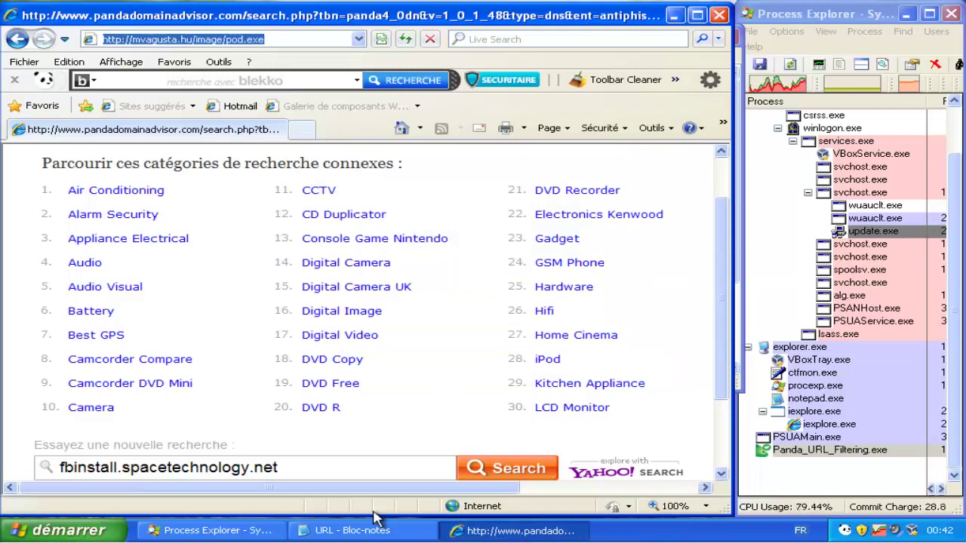
- Copy the third Trojan URL, ending in uploads/exe/1.exe, from the URL text file and mark the second Trojan entry with "v"
{"action": "left_click", "coordinate": [353, 530]}
{"action": "left_click_drag", "start_coordinate": [368, 113], "coordinate": [51, 112]}
{"action": "key", "text": "ctrl+c"}
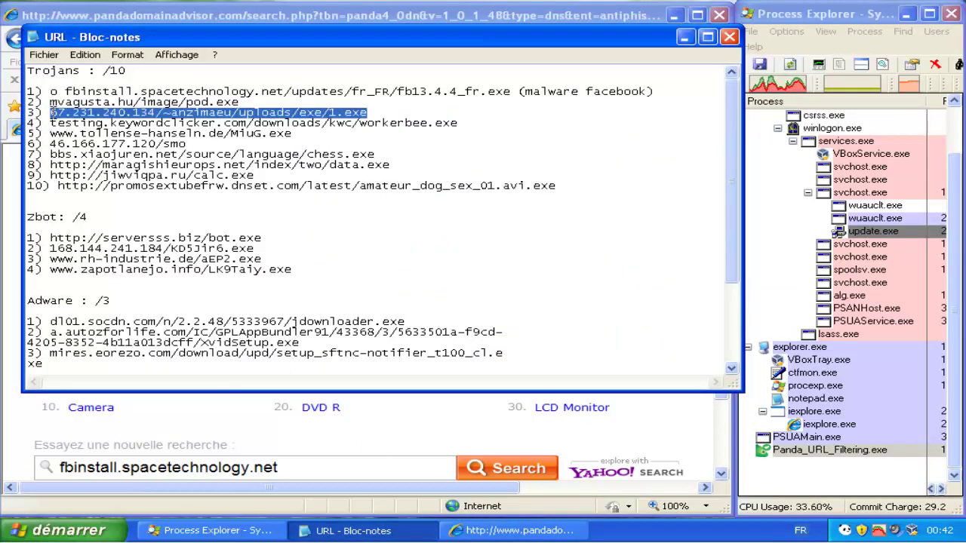
{"action": "left_click", "coordinate": [49, 102]}
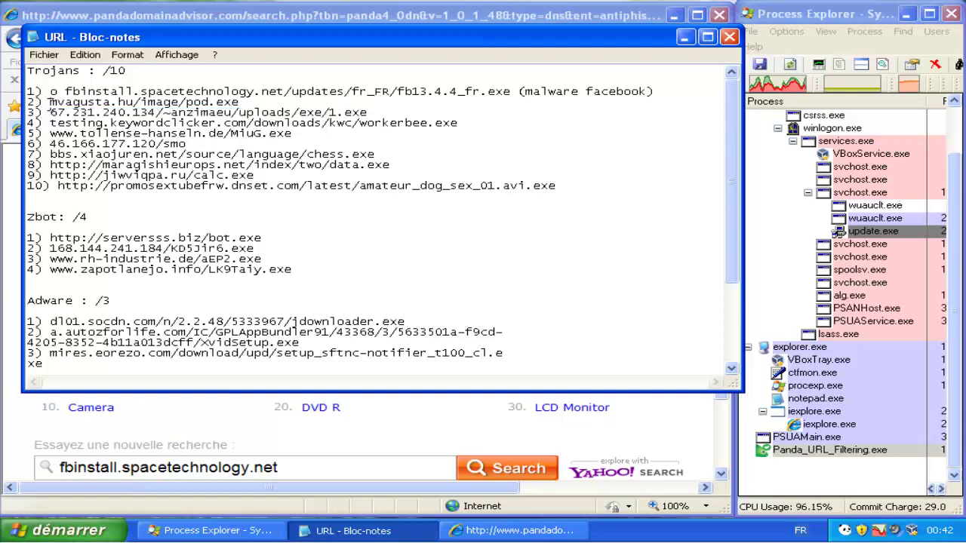
{"action": "type", "text": "v"}
- Load the copied 1.exe URL in Internet Explorer and run the downloaded file
{"action": "left_click", "coordinate": [137, 19]}
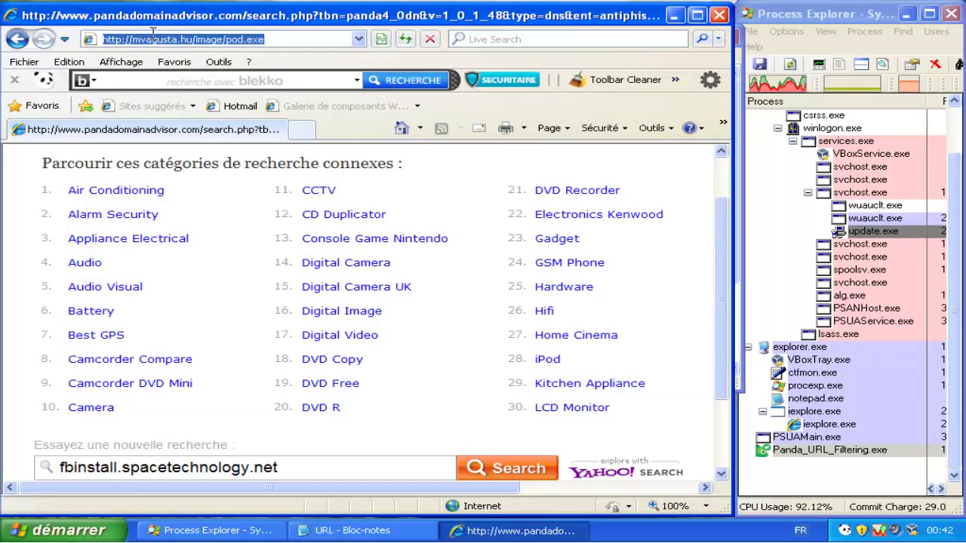
{"action": "left_click", "coordinate": [153, 38]}
{"action": "key", "text": "ctrl+v"}
{"action": "key", "text": "Return"}
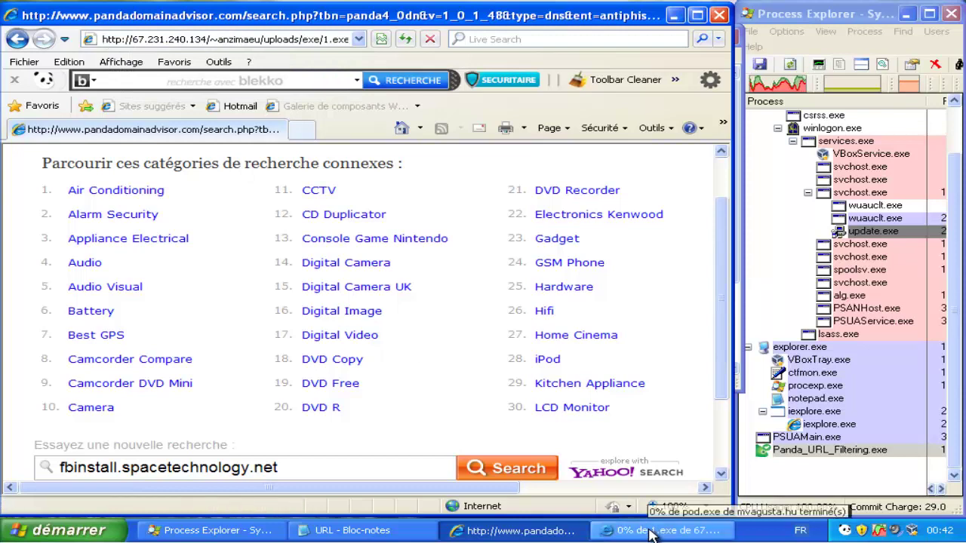
{"action": "left_click", "coordinate": [650, 533]}
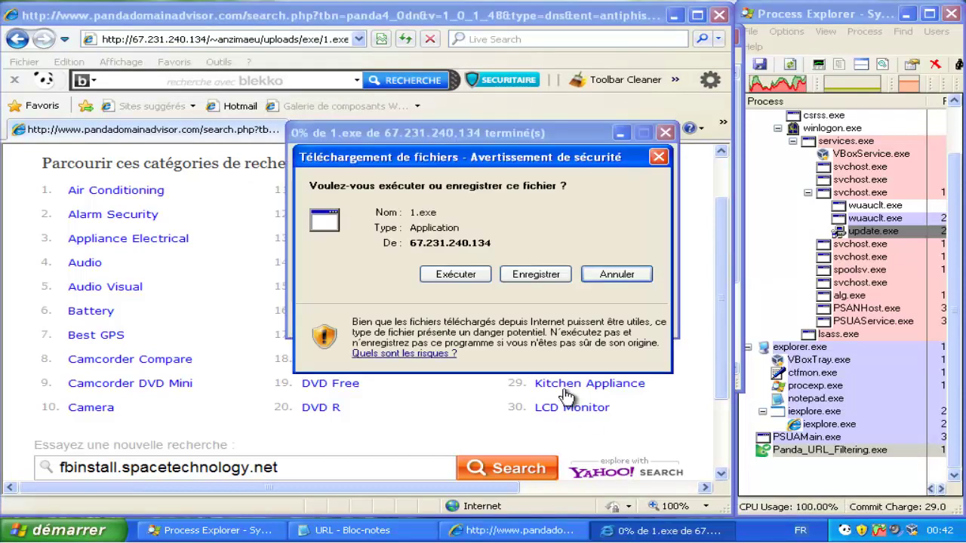
{"action": "left_click", "coordinate": [464, 283]}
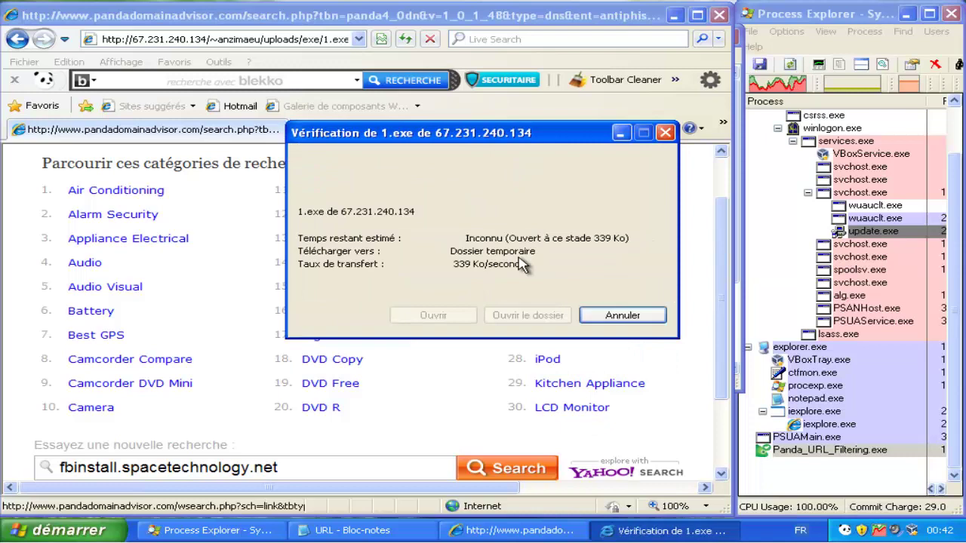
{"action": "left_click", "coordinate": [547, 240]}
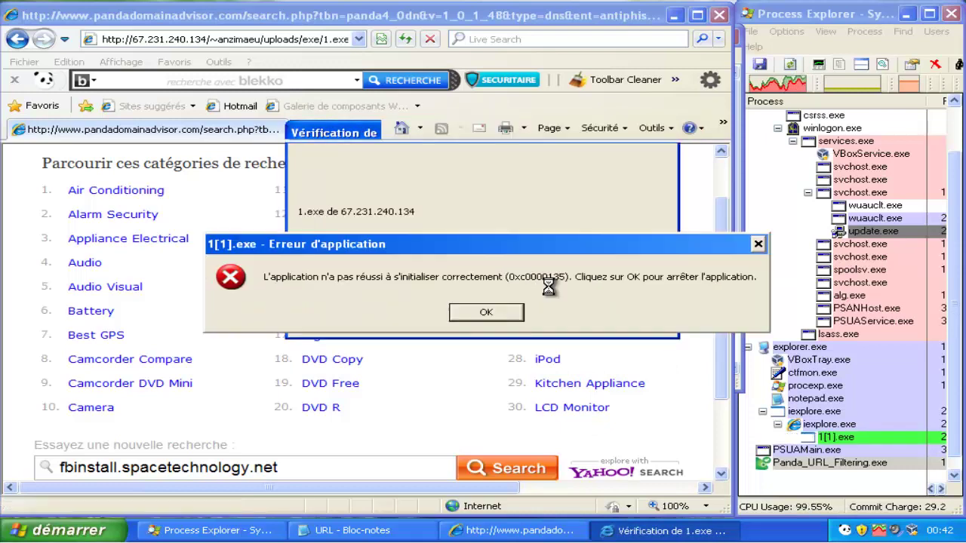
- Dismiss the 1.exe application error and mark the third Trojan entry in the URL text file with "x"
{"action": "left_click", "coordinate": [486, 313]}
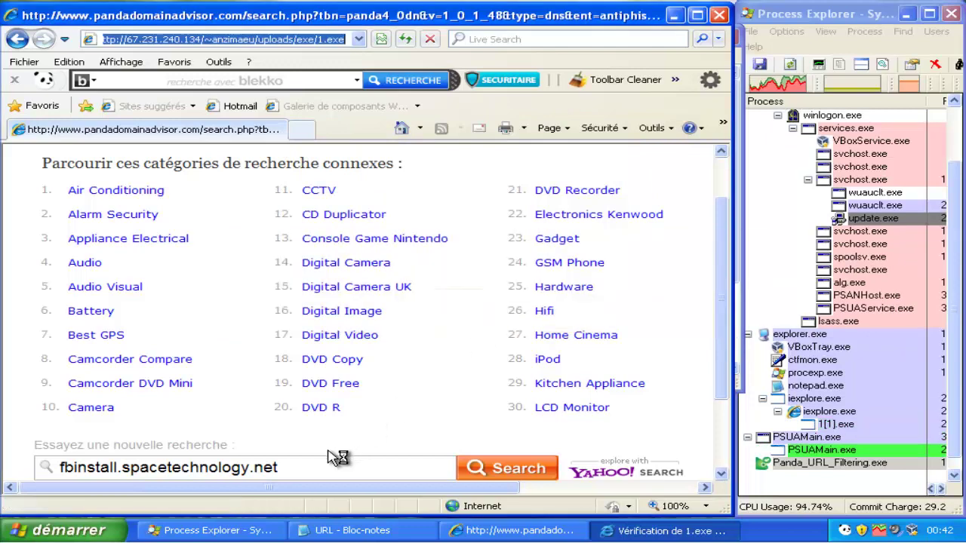
{"action": "left_click", "coordinate": [344, 530]}
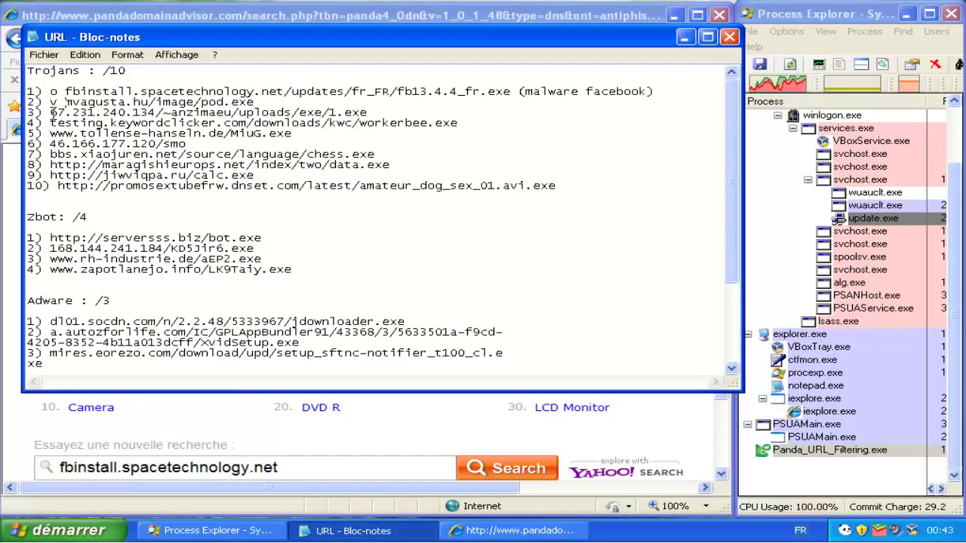
{"action": "left_click", "coordinate": [50, 112]}
{"action": "type", "text": "x"}
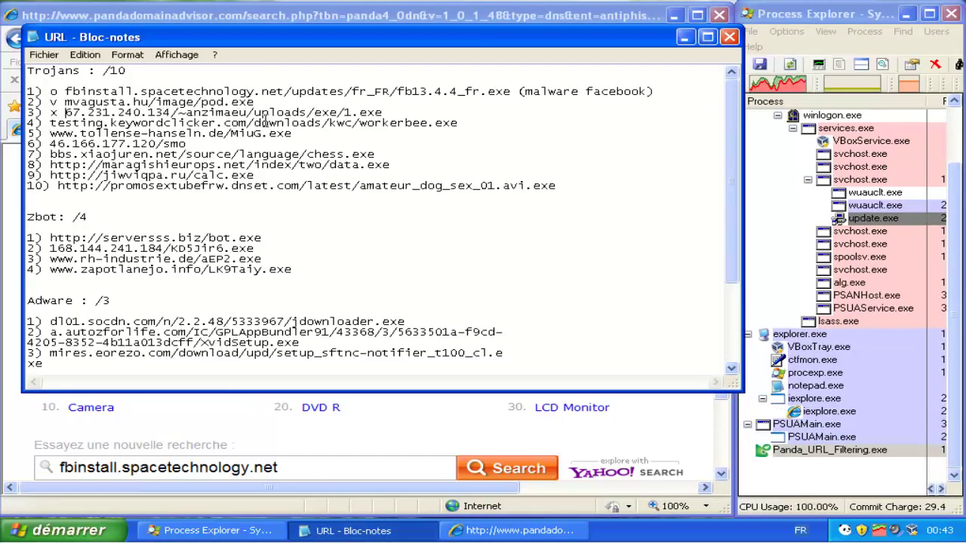
- Copy the fourth Trojan URL, testing.keywordclicker.com/downloads/kwc/workerbee.exe, from the text file and load it in Internet Explorer
{"action": "left_click_drag", "start_coordinate": [463, 123], "coordinate": [52, 126]}
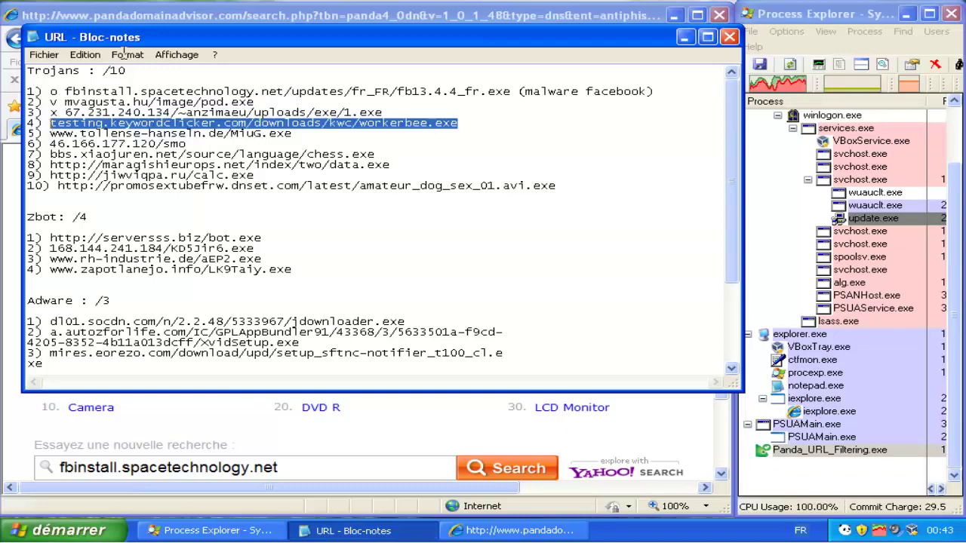
{"action": "key", "text": "ctrl+c"}
{"action": "left_click", "coordinate": [166, 15]}
{"action": "left_click", "coordinate": [175, 38]}
{"action": "key", "text": "ctrl+v"}
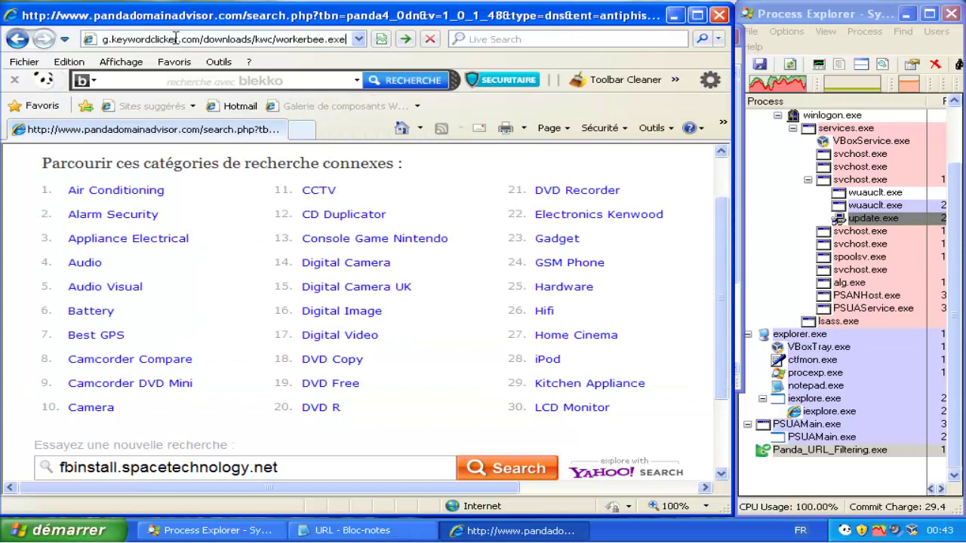
{"action": "key", "text": "Return"}
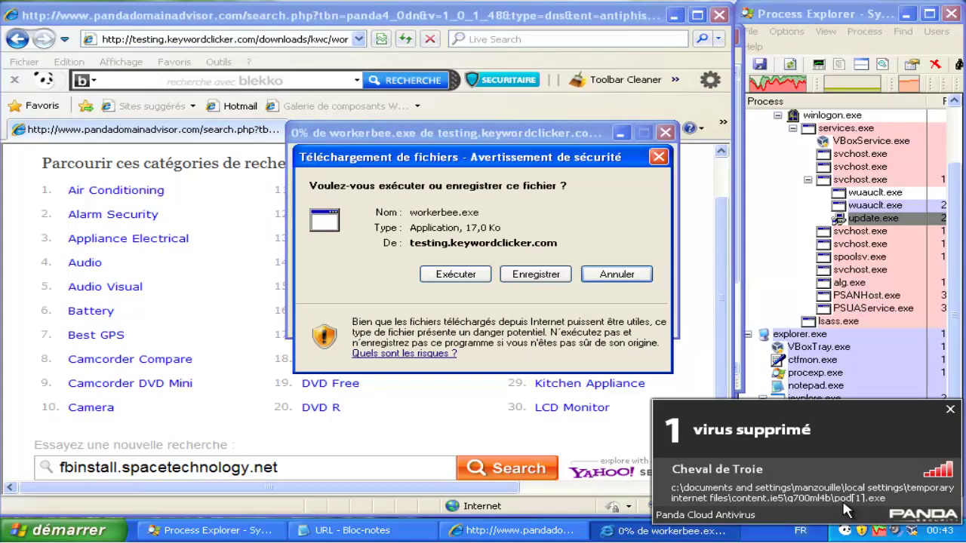
- Close the Panda virus notification and run the downloaded workerbee.exe
{"action": "left_click", "coordinate": [950, 409]}
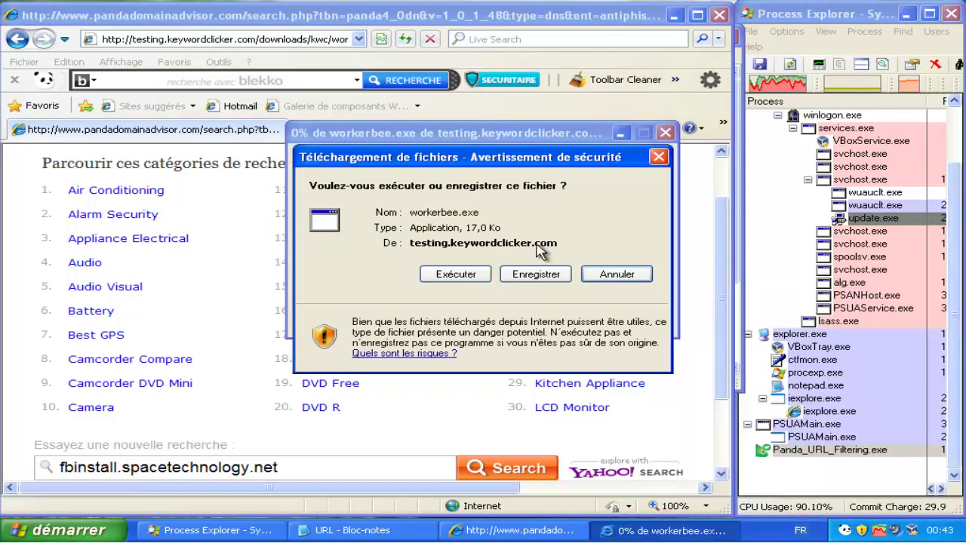
{"action": "left_click", "coordinate": [452, 274]}
{"action": "left_click", "coordinate": [529, 221]}
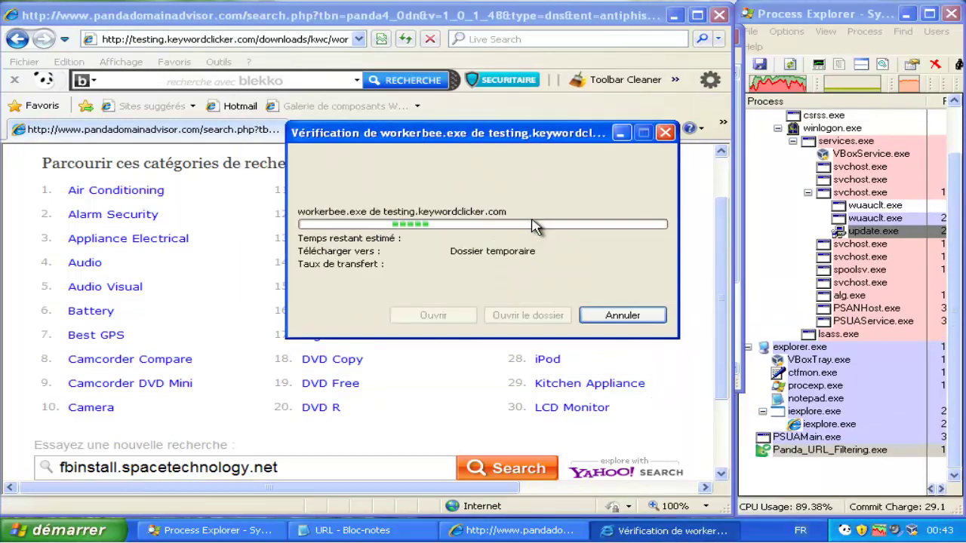
- Mark the fourth Trojan entry in the URL text file with "v" before its address
{"action": "left_click", "coordinate": [372, 532]}
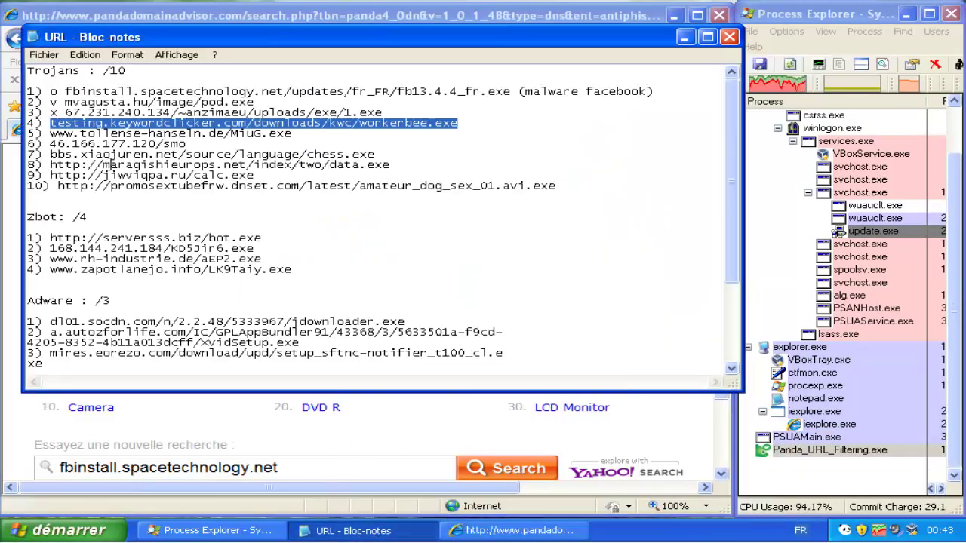
{"action": "left_click", "coordinate": [50, 123]}
{"action": "type", "text": "v"}
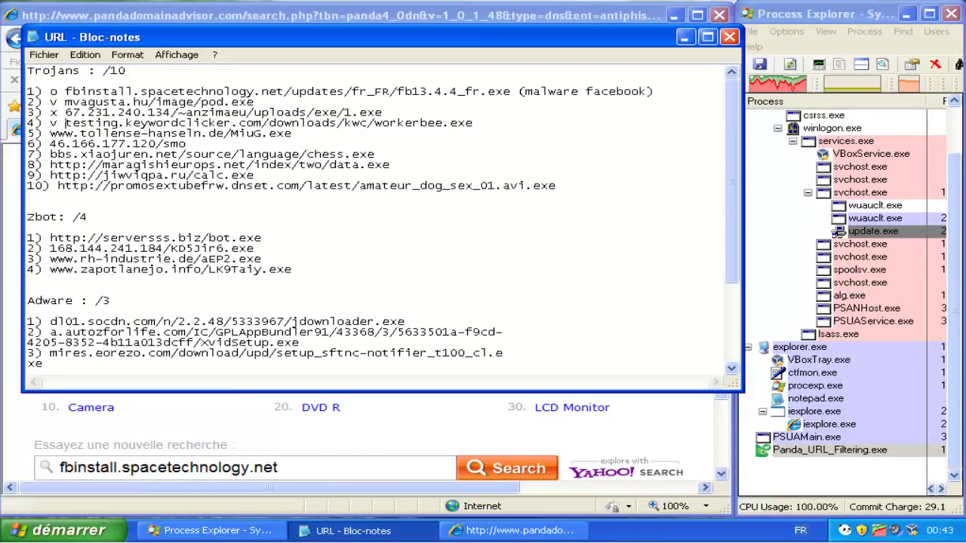
{"action": "left_click_drag", "start_coordinate": [291, 134], "coordinate": [83, 133]}
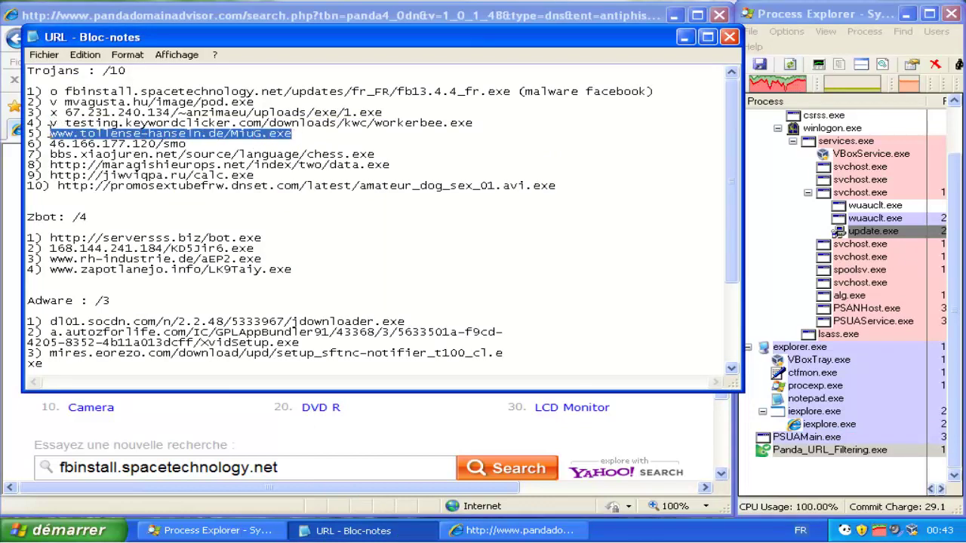
{"action": "left_click", "coordinate": [172, 15]}
{"action": "left_click", "coordinate": [172, 39]}
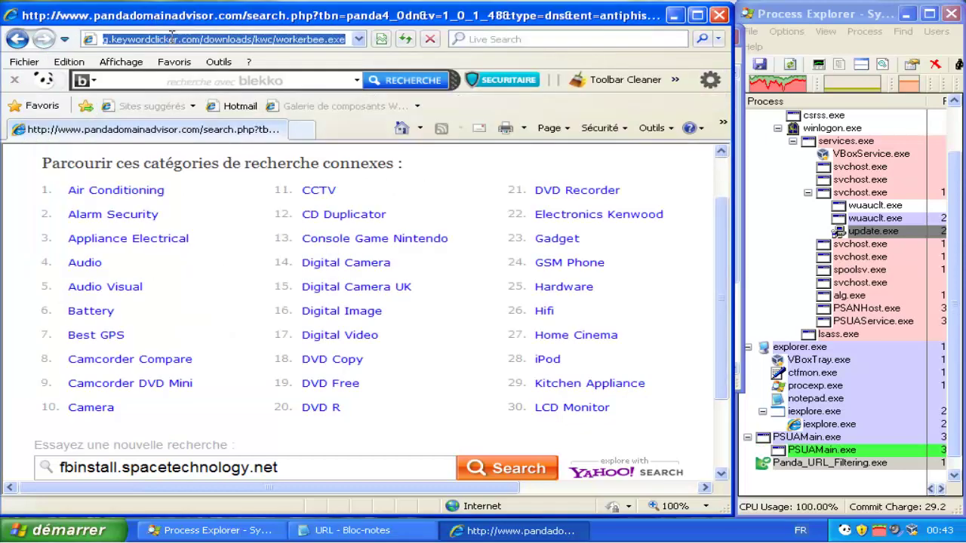
{"action": "key", "text": "ctrl+v"}
{"action": "key", "text": "Return"}
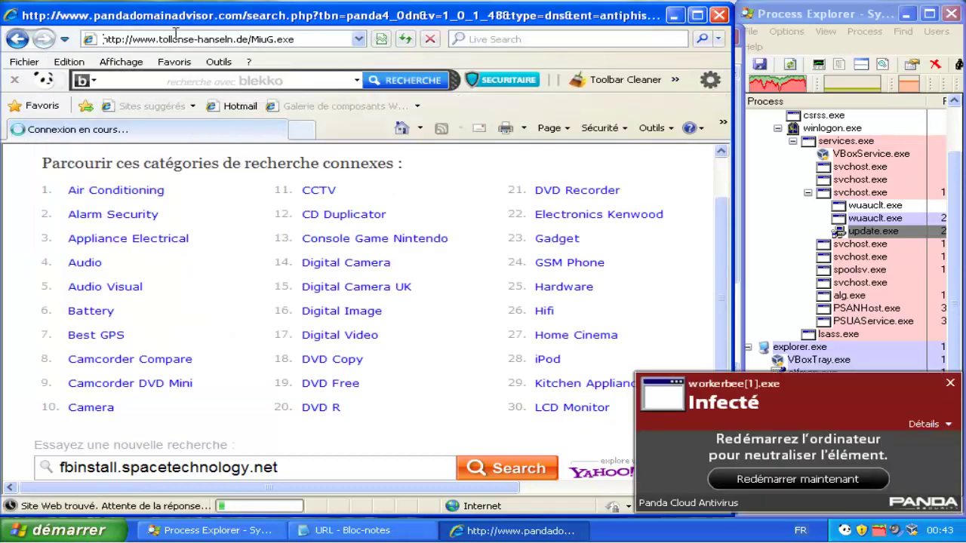
- View the details of Panda's workerbee alert, close it, and mark the fifth Trojan entry in the text file with "o"
{"action": "left_click", "coordinate": [923, 425]}
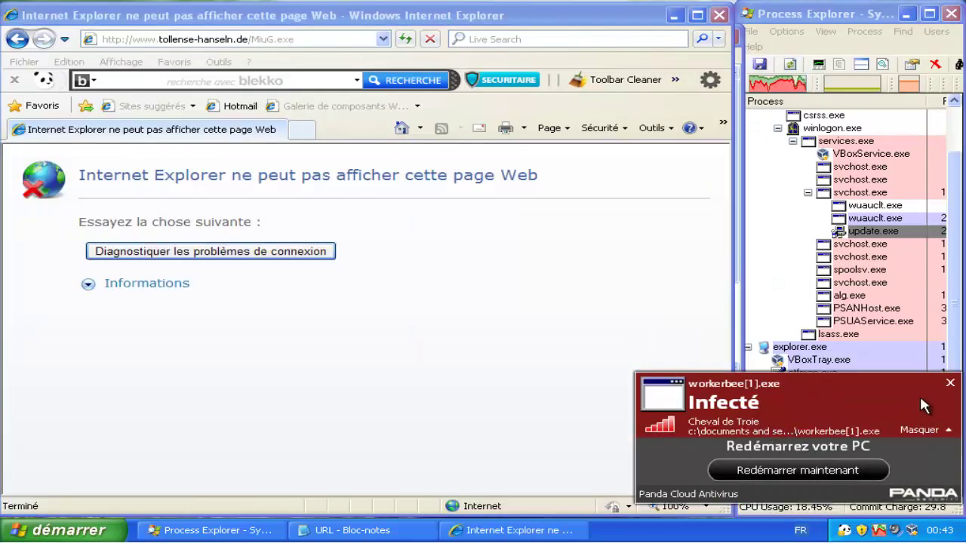
{"action": "left_click", "coordinate": [951, 386]}
{"action": "left_click", "coordinate": [385, 528]}
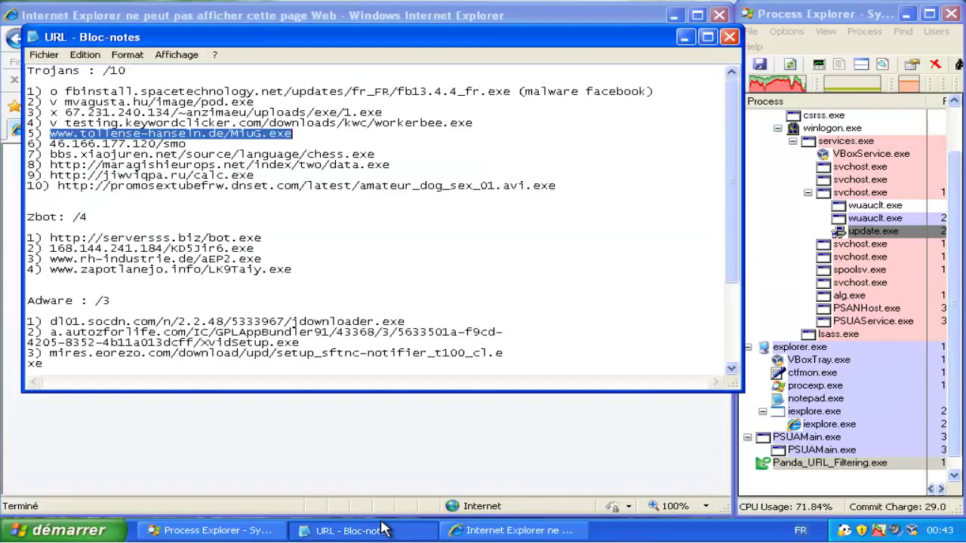
{"action": "left_click", "coordinate": [50, 136]}
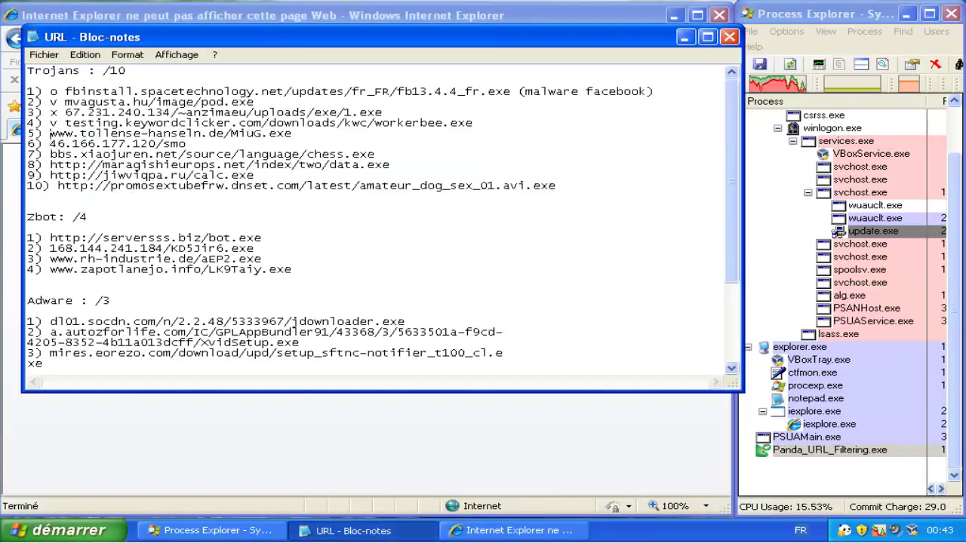
{"action": "type", "text": "o"}
- Load the sixth Trojan URL, 46.166.177.120/smo, in Internet Explorer and mark its entry in the text file with "o"
{"action": "left_click_drag", "start_coordinate": [187, 143], "coordinate": [50, 144]}
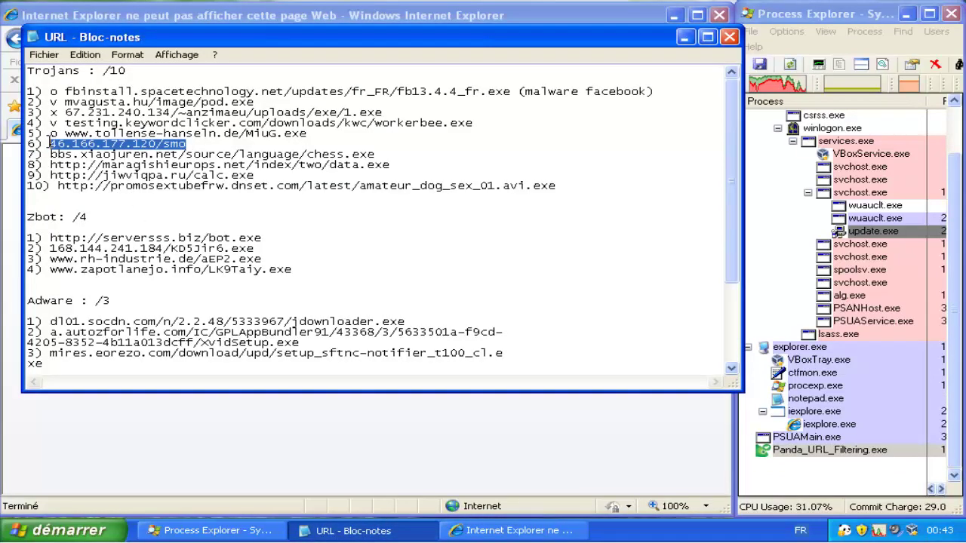
{"action": "left_click", "coordinate": [154, 15]}
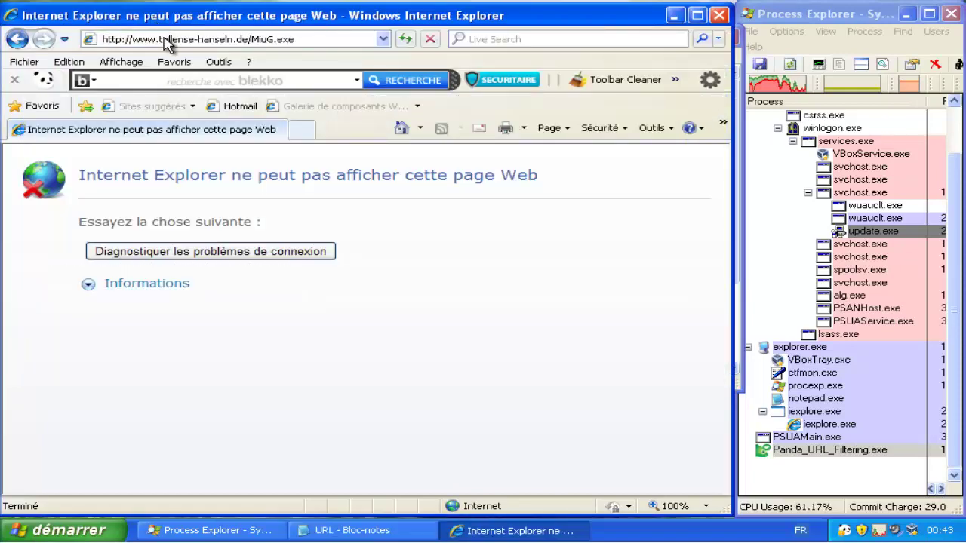
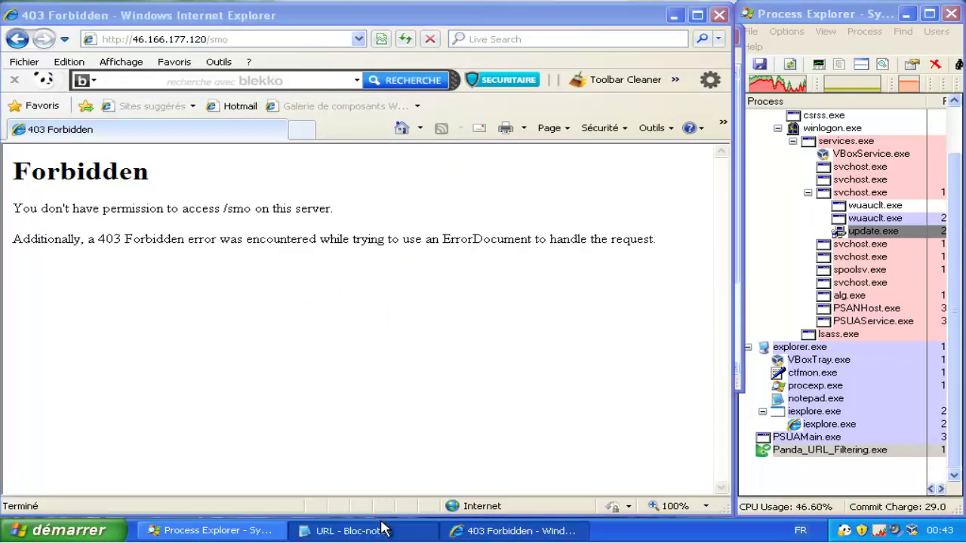
{"action": "left_click", "coordinate": [384, 530]}
{"action": "left_click", "coordinate": [52, 154]}
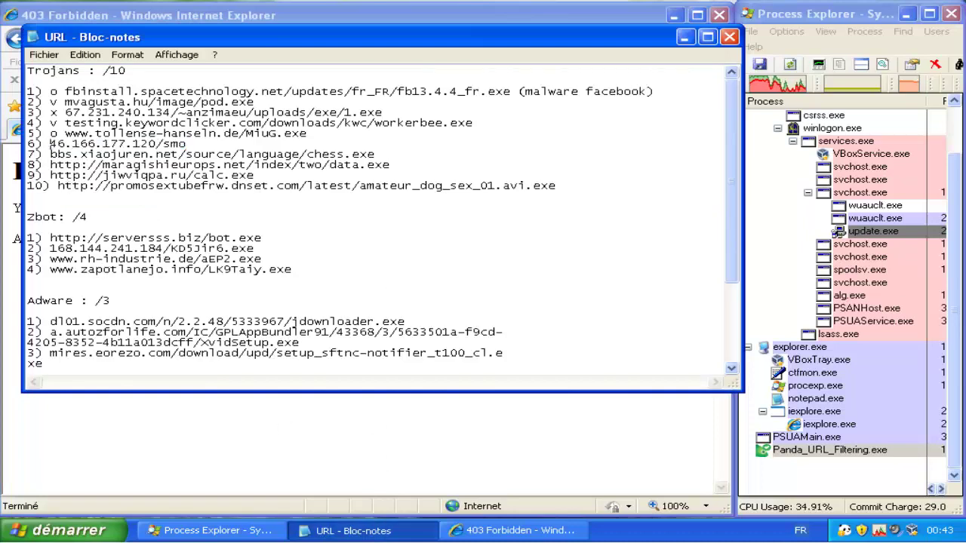
{"action": "type", "text": "o"}
- Load the seventh Trojan URL, bbs.xiaojuren.net/source/language/chess.exe, in Internet Explorer and run the downloaded chess.exe
{"action": "left_click_drag", "start_coordinate": [377, 154], "coordinate": [51, 154]}
{"action": "key", "text": "ctrl+c"}
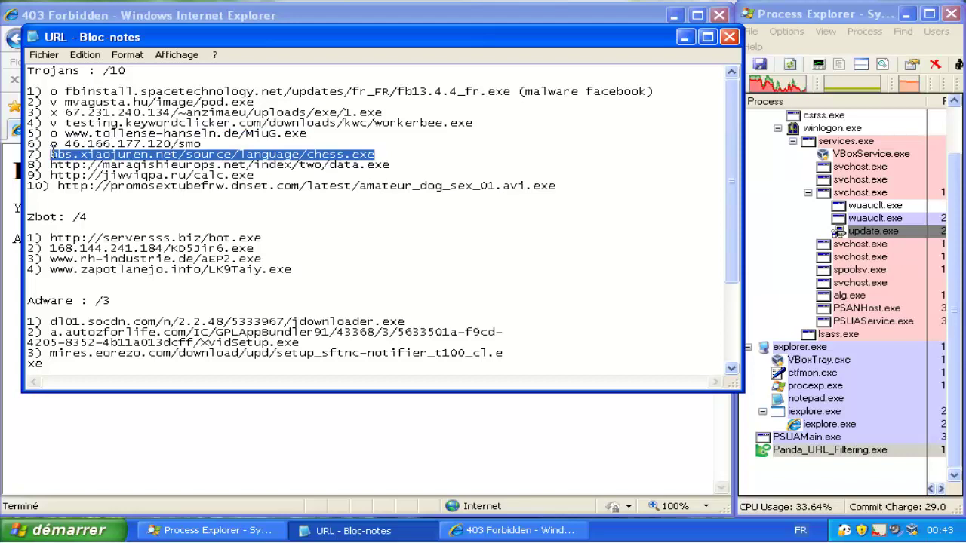
{"action": "left_click", "coordinate": [183, 436]}
{"action": "left_click", "coordinate": [279, 36]}
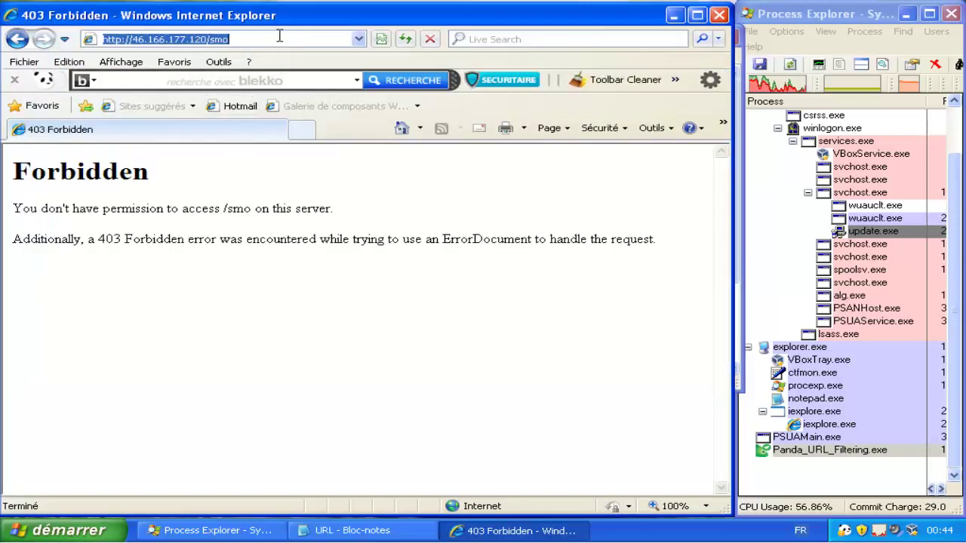
{"action": "key", "text": "ctrl+v"}
{"action": "key", "text": "Return"}
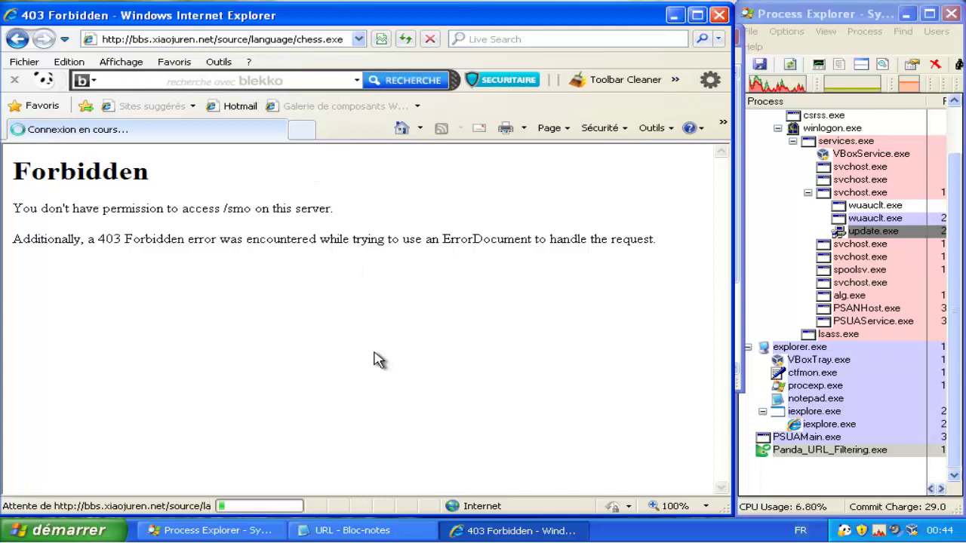
{"action": "left_click", "coordinate": [636, 533]}
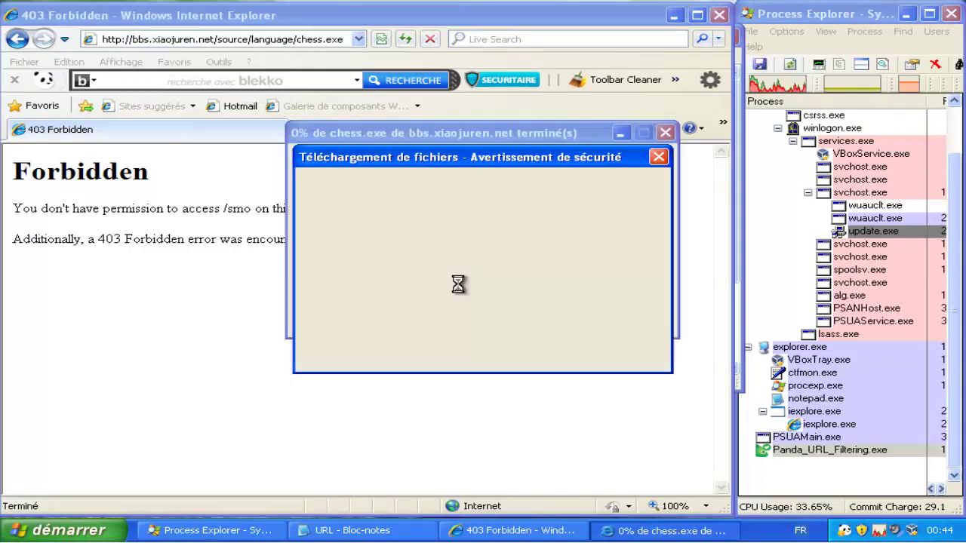
{"action": "left_click", "coordinate": [451, 275]}
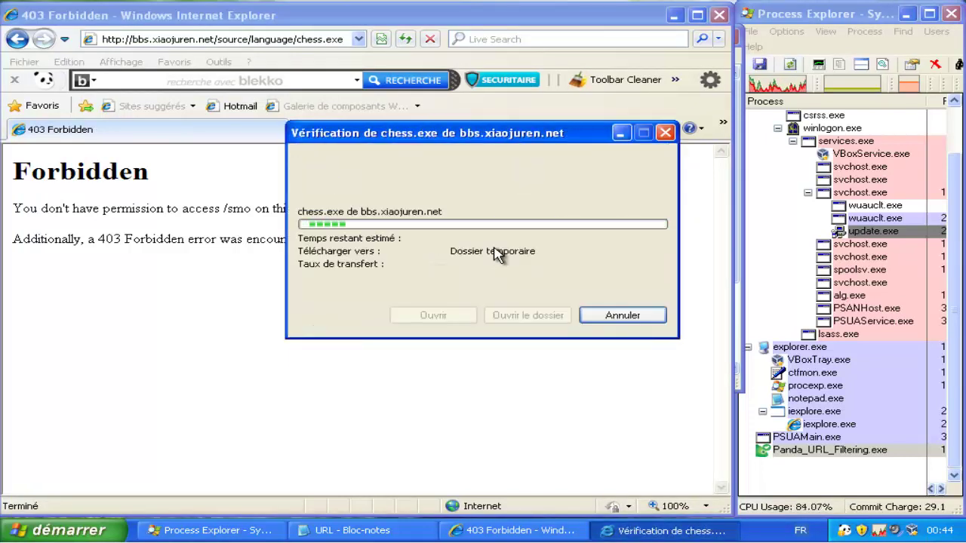
- Mark the seventh Trojan entry in the URL text file with "v" before its address
{"action": "left_click", "coordinate": [364, 532]}
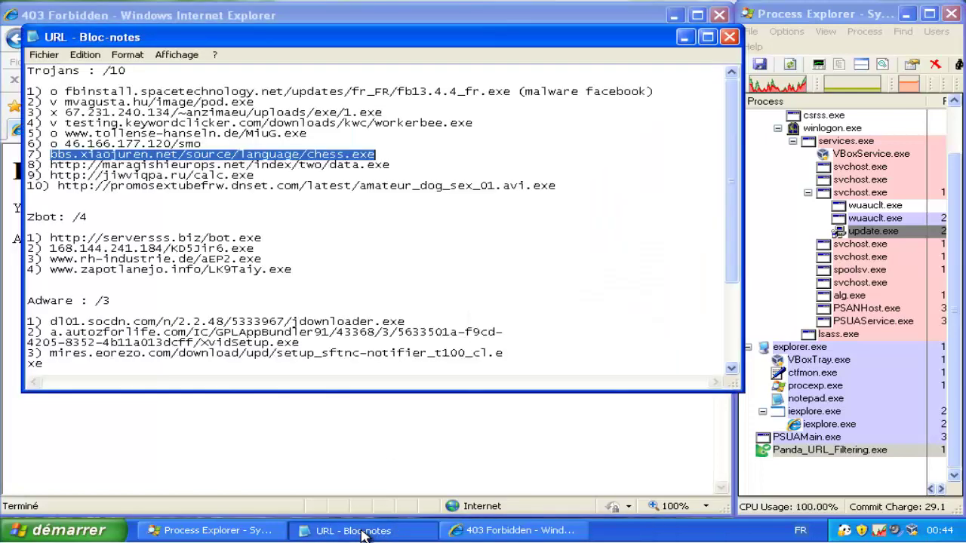
{"action": "key", "text": "Home"}
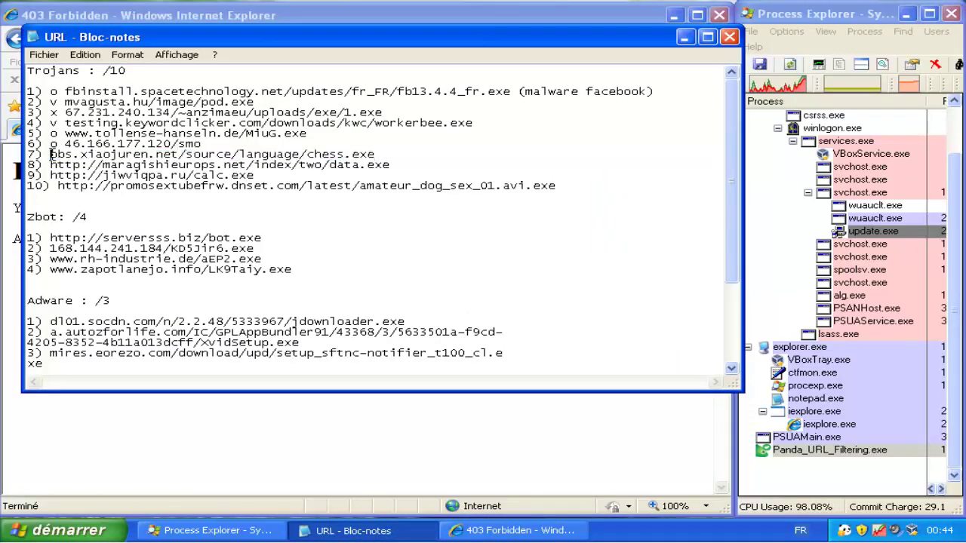
{"action": "type", "text": "v"}
- Copy the eighth Trojan URL, maragishieurops.net/index/two/data.exe, close the Panda virus notification and load the URL in Internet Explorer
{"action": "left_click_drag", "start_coordinate": [390, 164], "coordinate": [51, 164]}
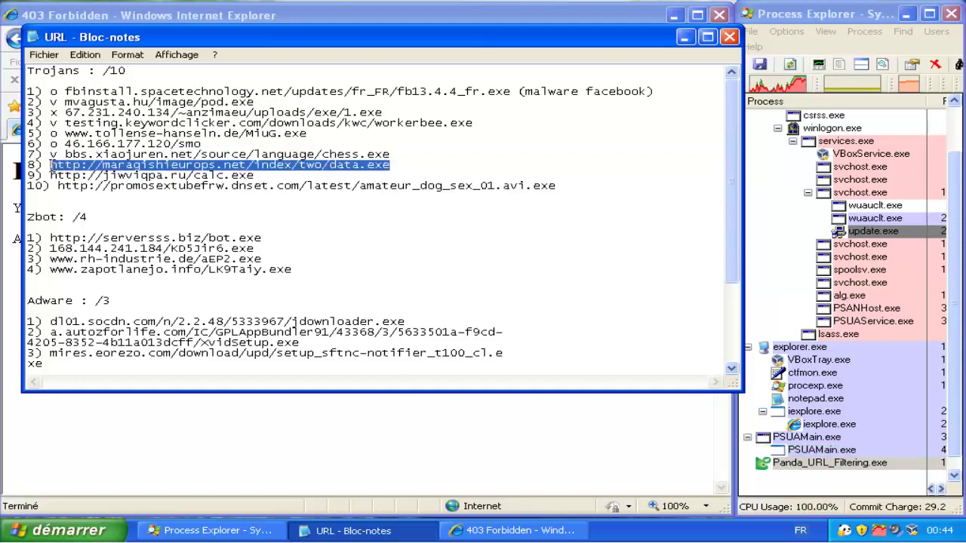
{"action": "left_click", "coordinate": [238, 462]}
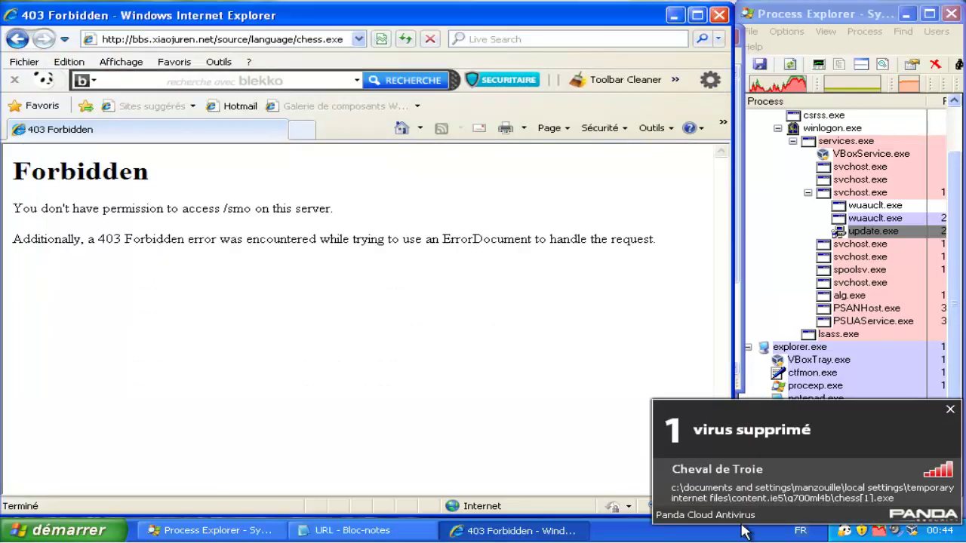
{"action": "left_click", "coordinate": [950, 409]}
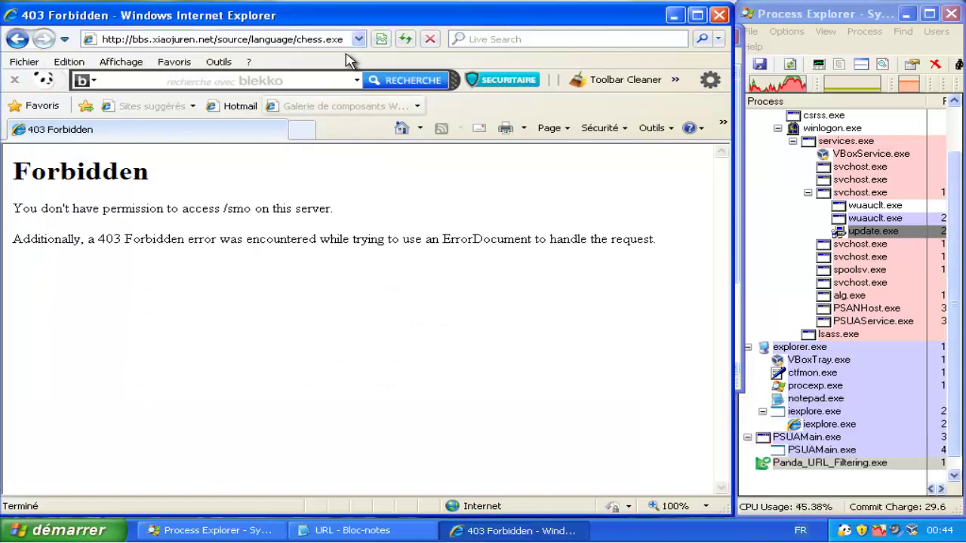
{"action": "left_click", "coordinate": [315, 41]}
{"action": "key", "text": "Return"}
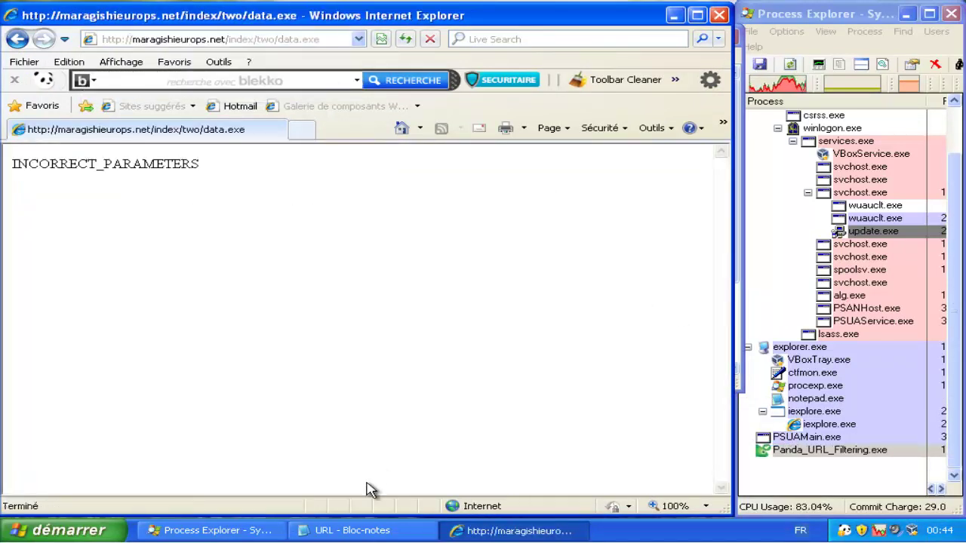
- Mark the eighth Trojan entry in the URL text file with "o" before its address
{"action": "left_click", "coordinate": [347, 531]}
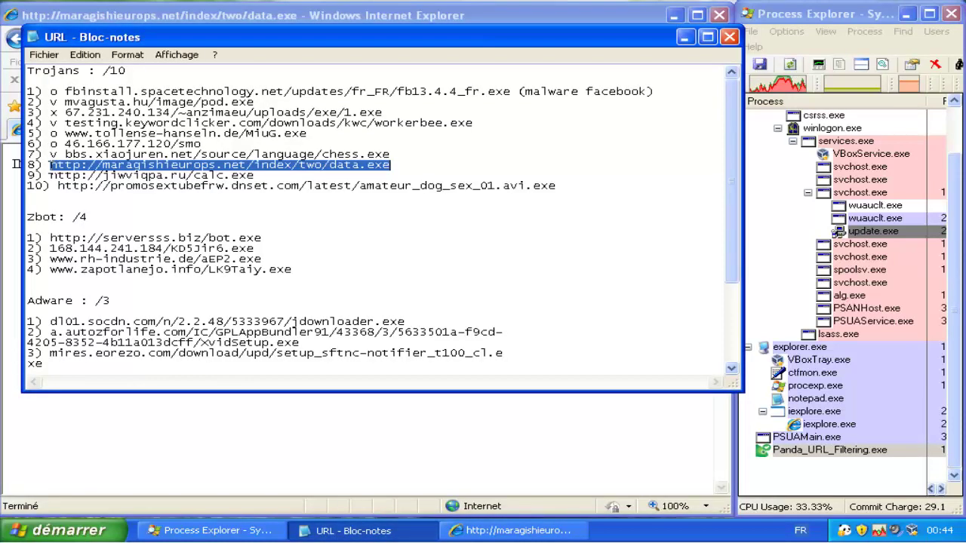
{"action": "key", "text": "Left"}
{"action": "type", "text": "o"}
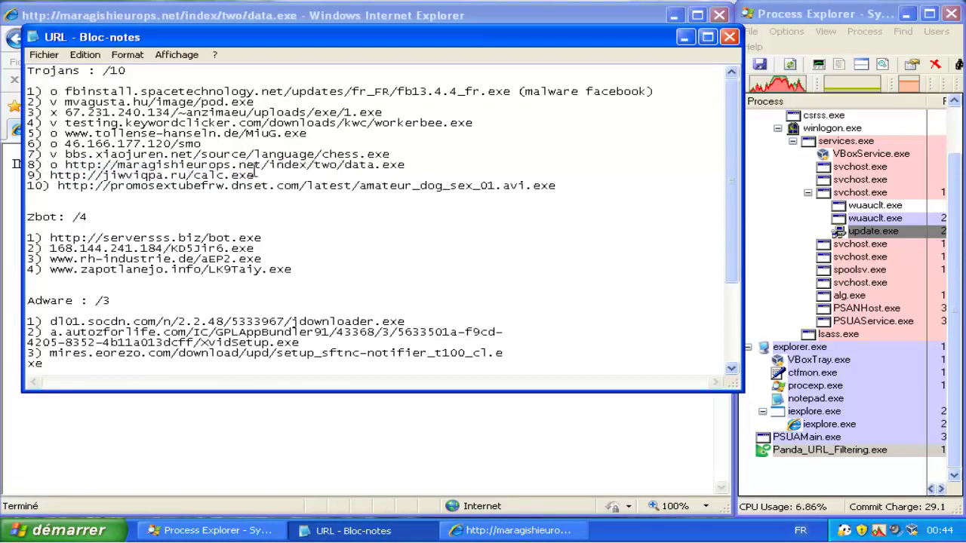
- Copy the ninth Trojan URL, jiwviqpa.ru/calc.exe, from the text file and load it in Internet Explorer
{"action": "left_click_drag", "start_coordinate": [260, 176], "coordinate": [48, 176]}
{"action": "key", "text": "ctrl+c"}
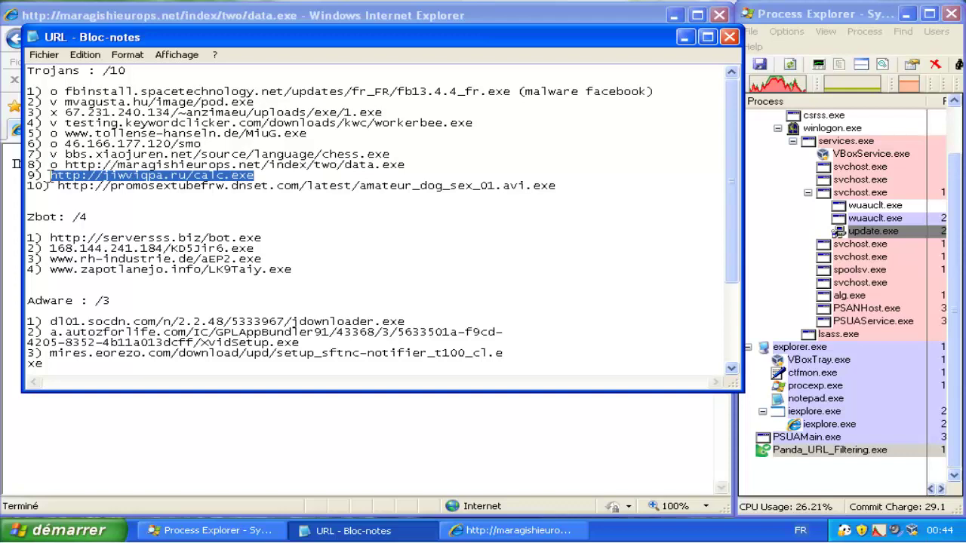
{"action": "left_click", "coordinate": [162, 431]}
{"action": "left_click", "coordinate": [211, 39]}
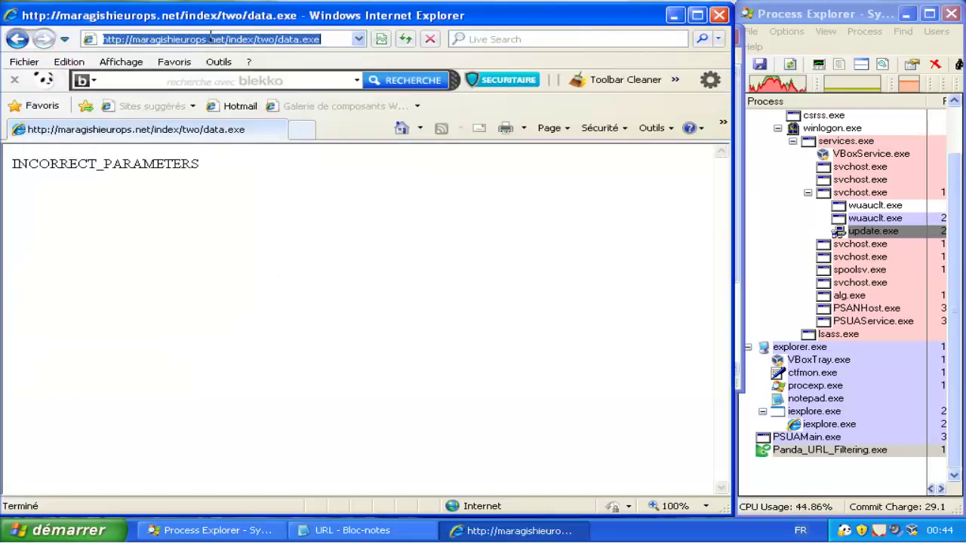
{"action": "key", "text": "ctrl+v"}
{"action": "key", "text": "Return"}
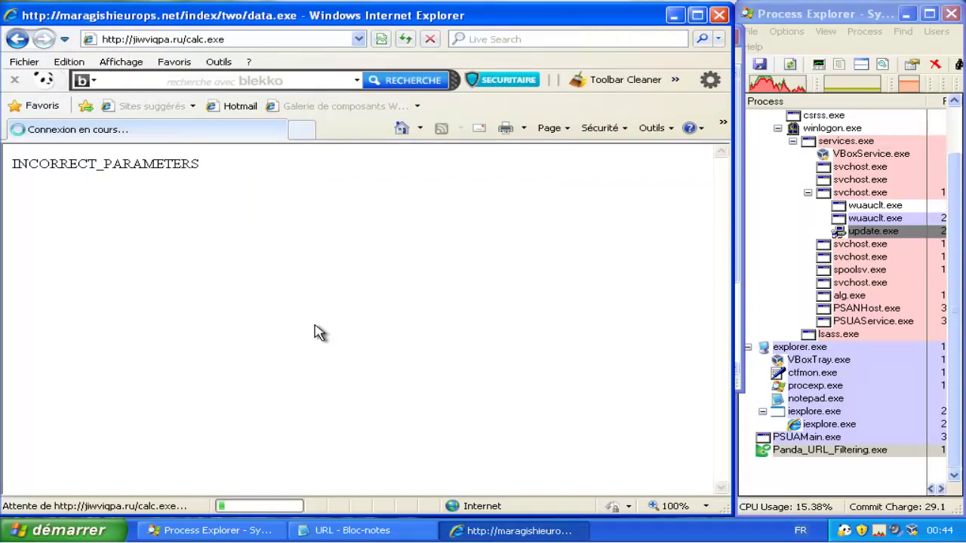
- Copy the tenth Trojan URL, on promosextubefrw.dnset.com, load it in Internet Explorer and run the downloaded .avi.exe file
{"action": "left_click", "coordinate": [344, 531]}
{"action": "left_click_drag", "start_coordinate": [557, 189], "coordinate": [59, 188]}
{"action": "key", "text": "ctrl+c"}
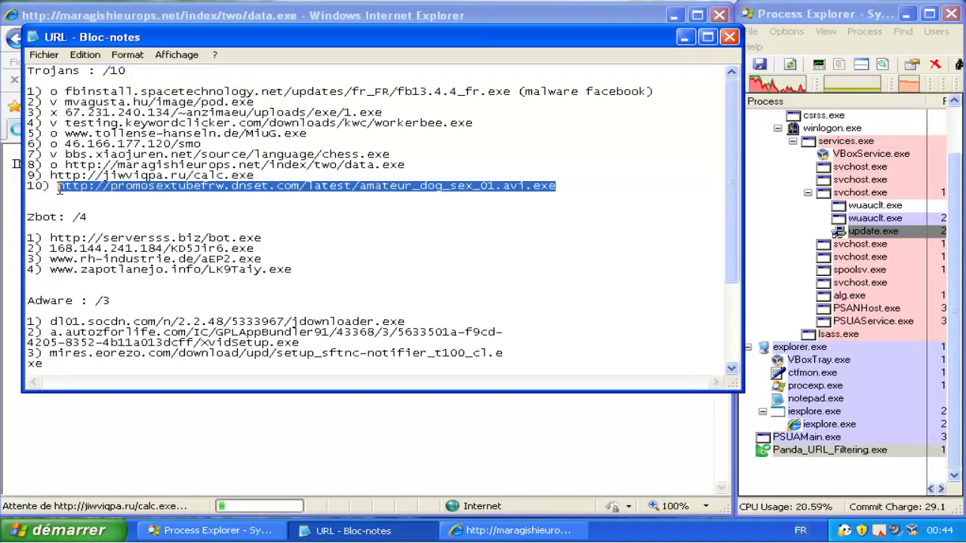
{"action": "left_click", "coordinate": [165, 463]}
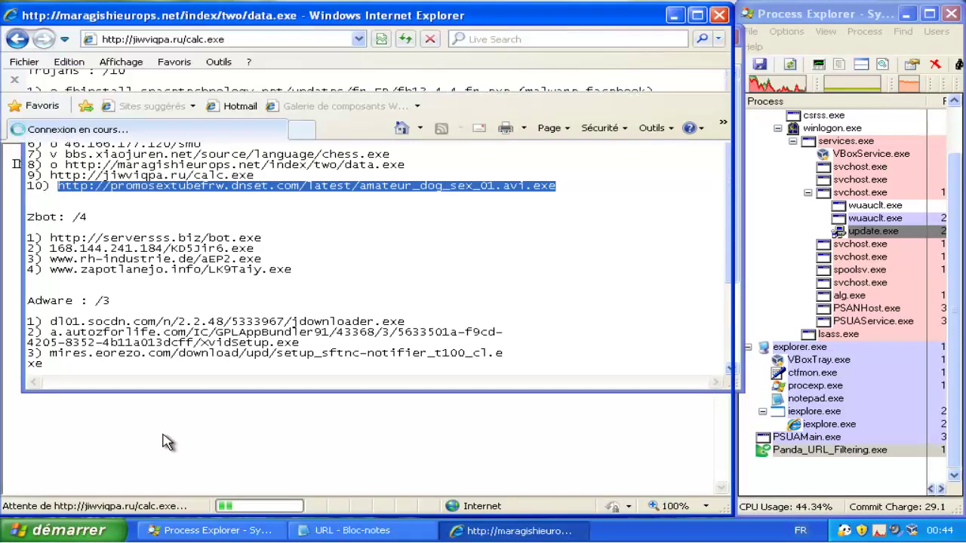
{"action": "left_click", "coordinate": [241, 37]}
{"action": "key", "text": "ctrl+v"}
{"action": "key", "text": "Return"}
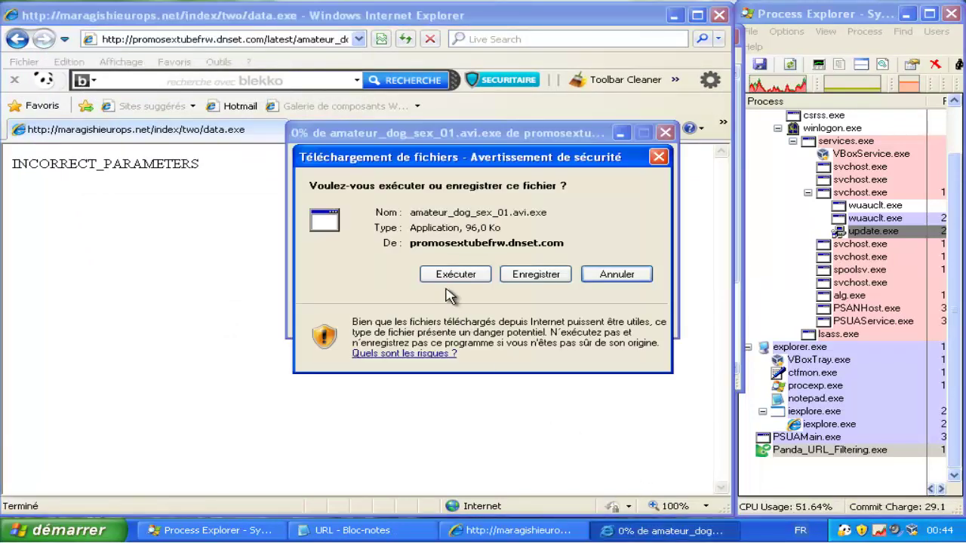
{"action": "left_click", "coordinate": [455, 275]}
{"action": "left_click", "coordinate": [549, 238]}
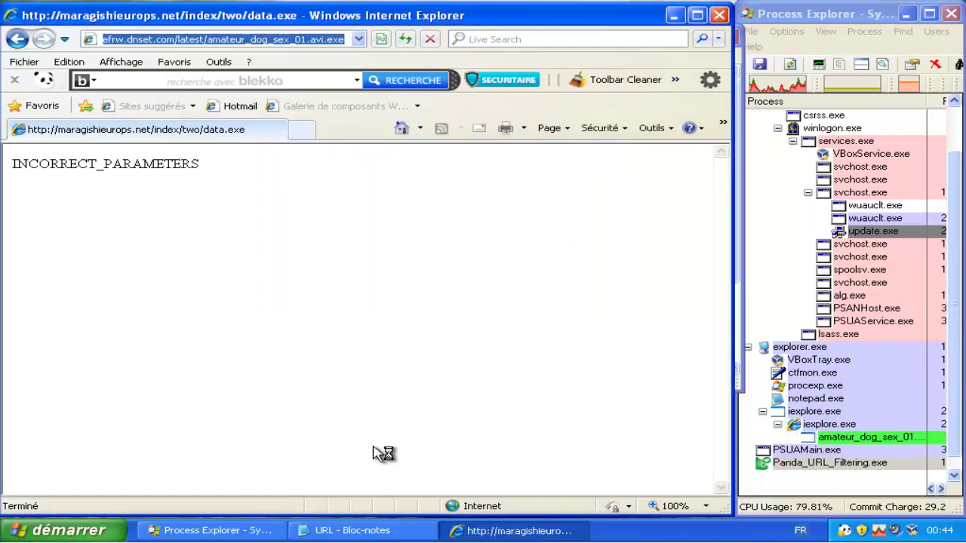
- Mark the tenth Trojan entry in the URL text file with "x" and the ninth with "o" before their addresses
{"action": "left_click", "coordinate": [375, 532]}
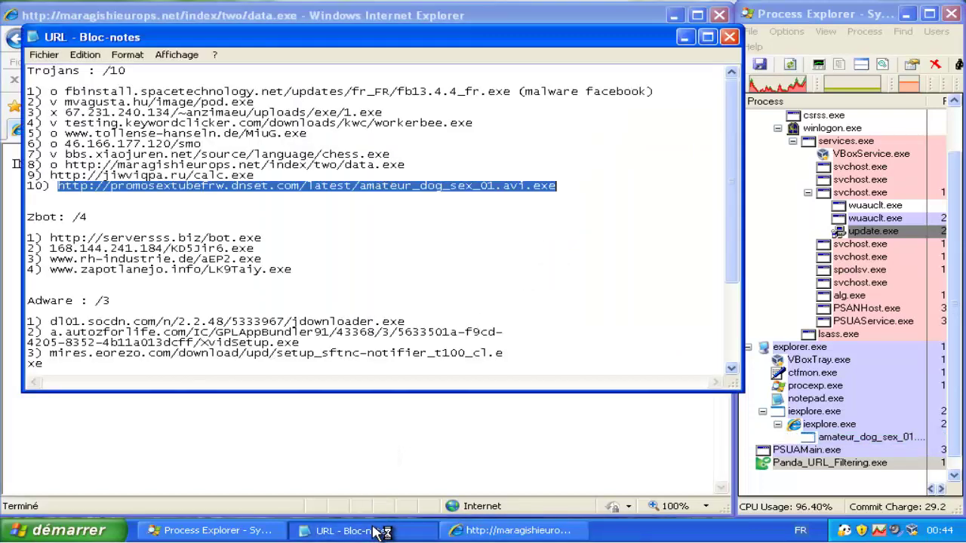
{"action": "left_click", "coordinate": [58, 186]}
{"action": "type", "text": "x"}
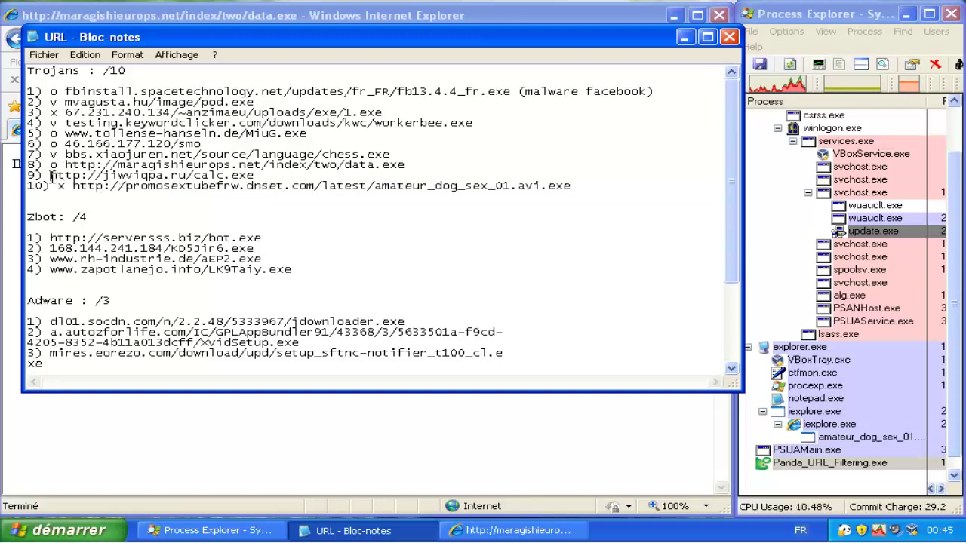
{"action": "left_click", "coordinate": [51, 175]}
{"action": "type", "text": "o"}
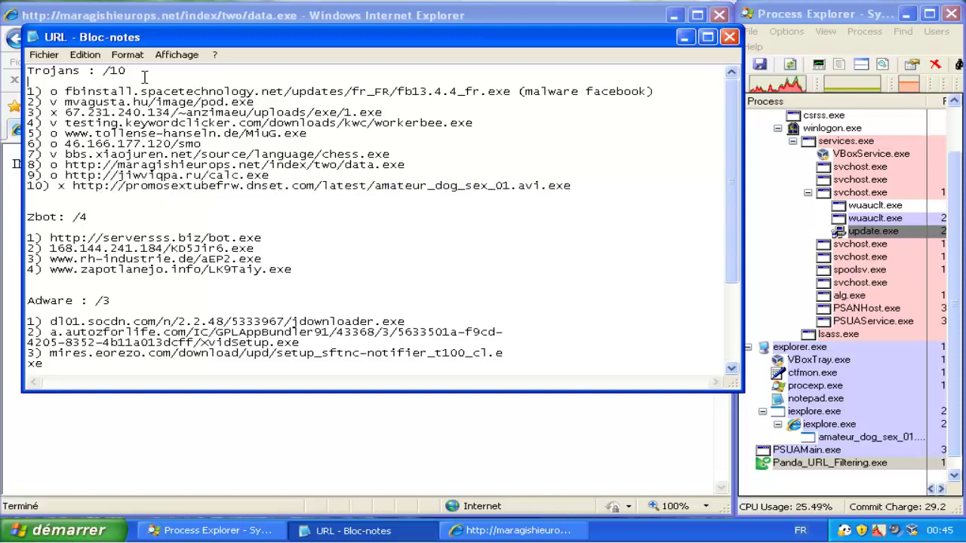
- Set the score in the Trojans heading of the URL text file to 3/6
{"action": "key", "text": "BackSpace"}
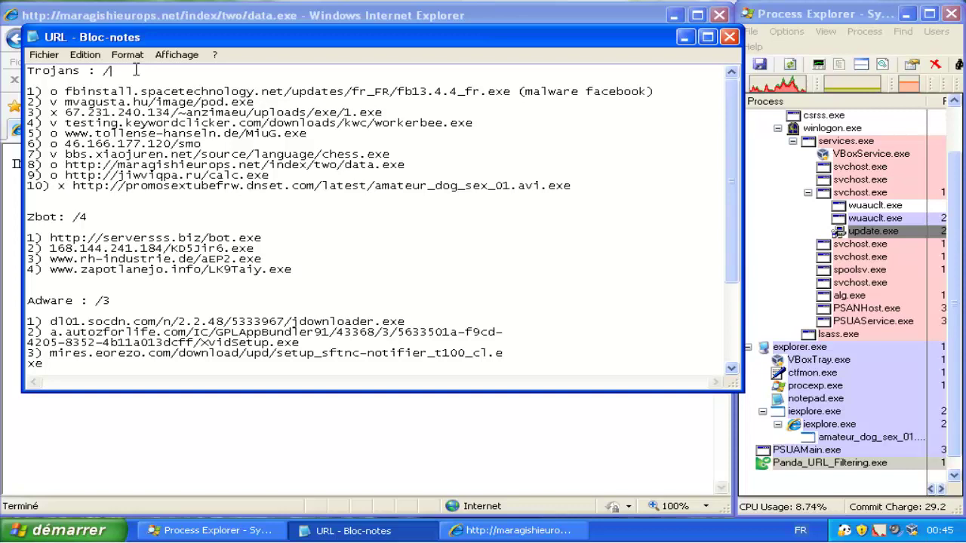
{"action": "type", "text": "6"}
{"action": "double_click", "coordinate": [56, 123]}
{"action": "type", "text": "v"}
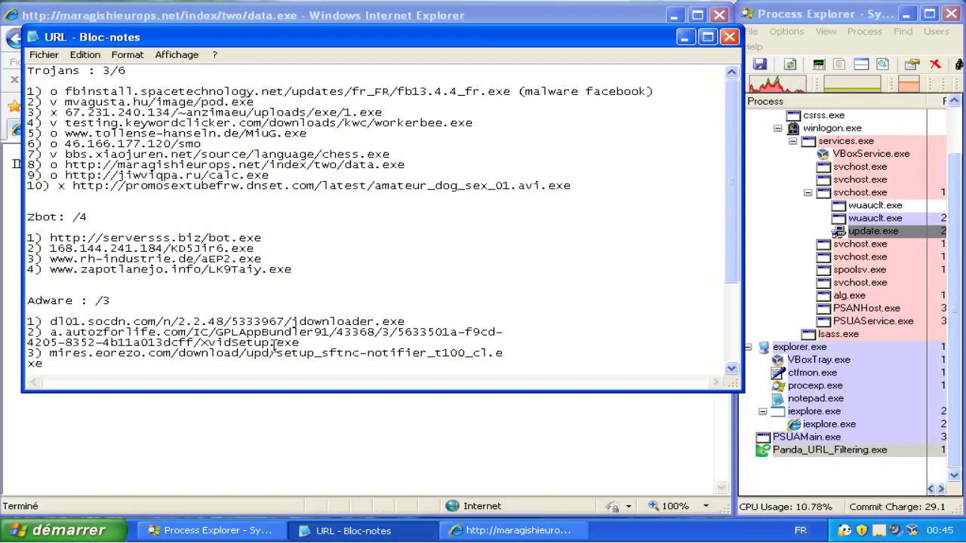
- Load the first two Zbot URLs, serversss.biz/bot.exe and 168.144.241.184/KD5Jir6.exe, one after the other in Internet Explorer
{"action": "left_click_drag", "start_coordinate": [271, 237], "coordinate": [57, 240]}
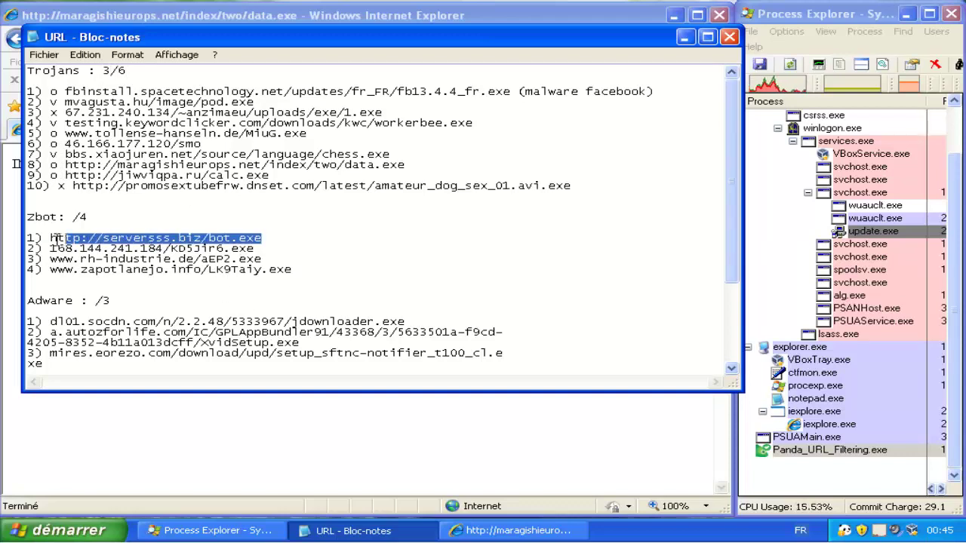
{"action": "left_click", "coordinate": [160, 429]}
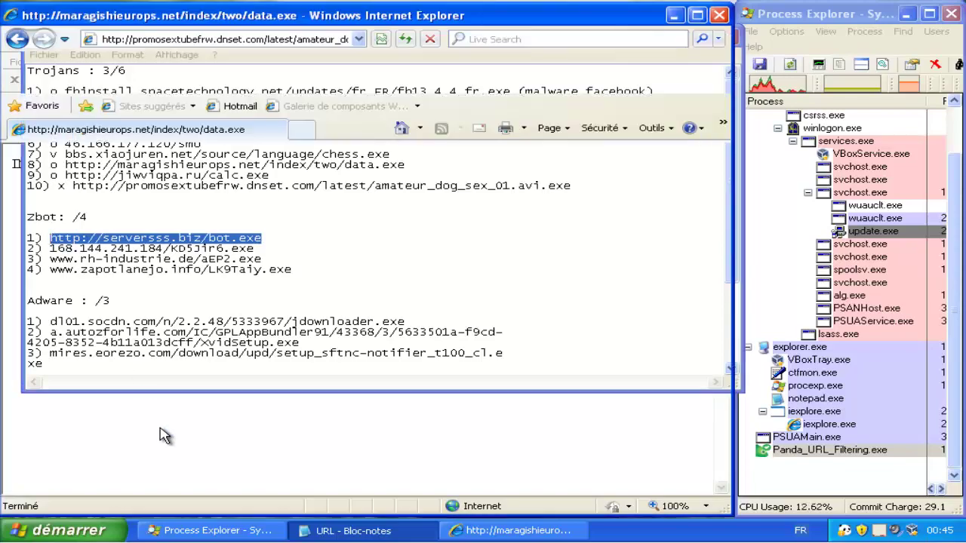
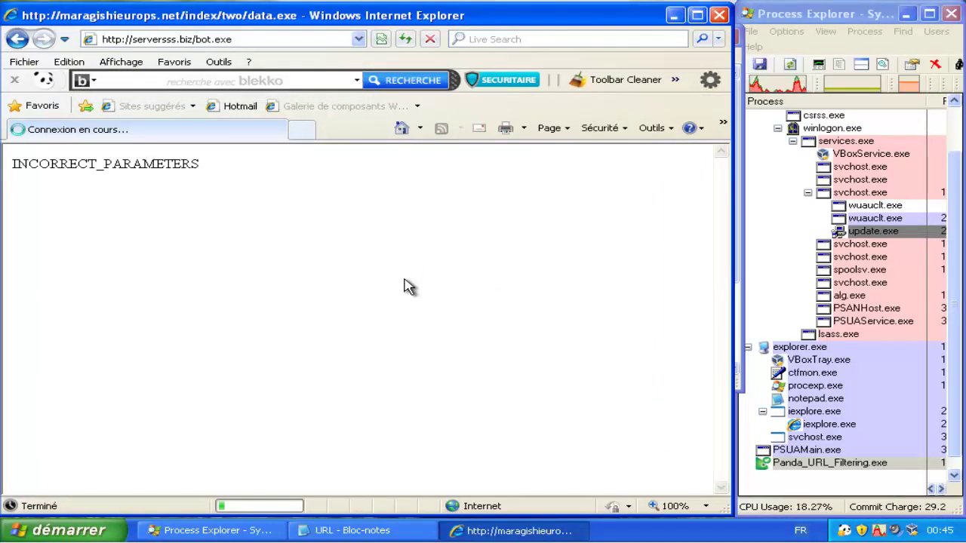
{"action": "left_click", "coordinate": [373, 531]}
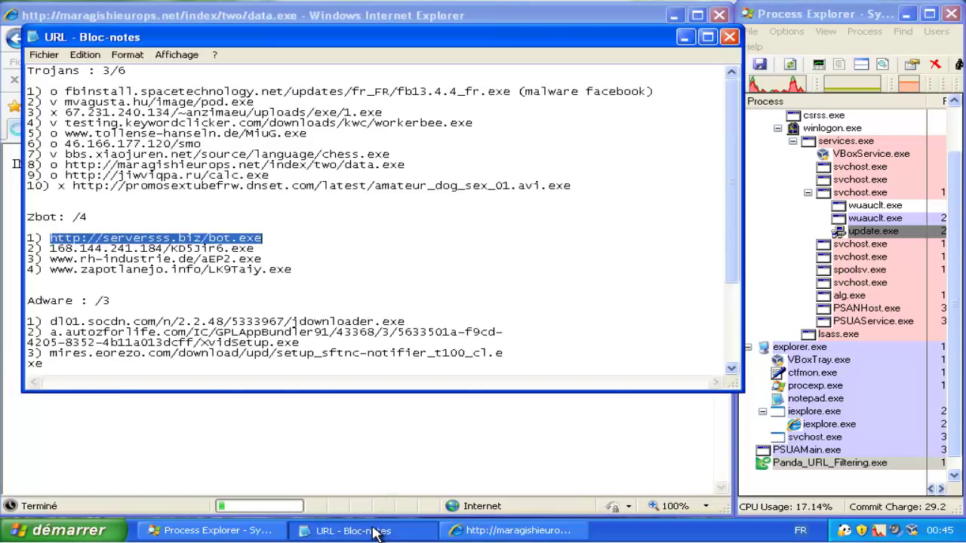
{"action": "left_click_drag", "start_coordinate": [256, 249], "coordinate": [50, 250]}
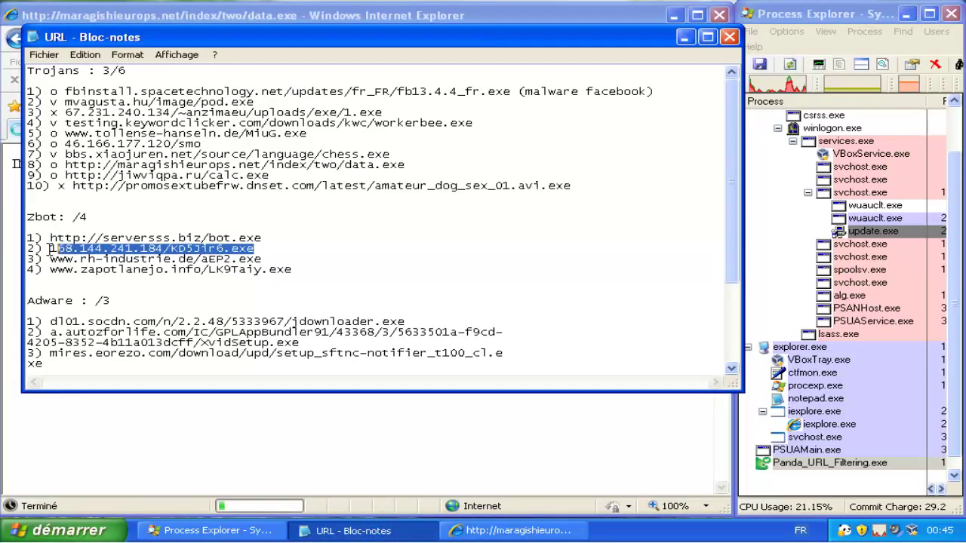
{"action": "left_click", "coordinate": [147, 420]}
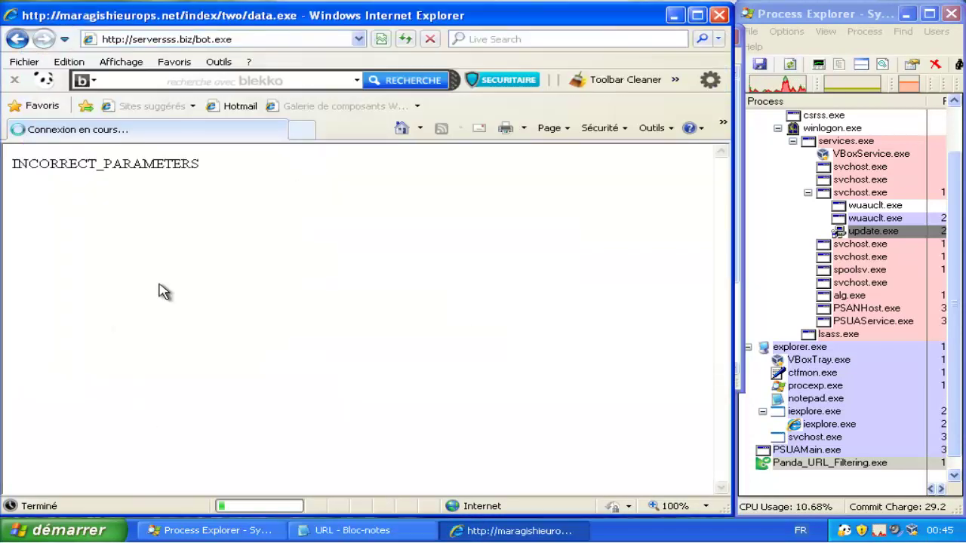
{"action": "left_click", "coordinate": [237, 38]}
{"action": "type", "text": "168.144.241.184/KD5Jir6.exe"}
{"action": "key", "text": "Return"}
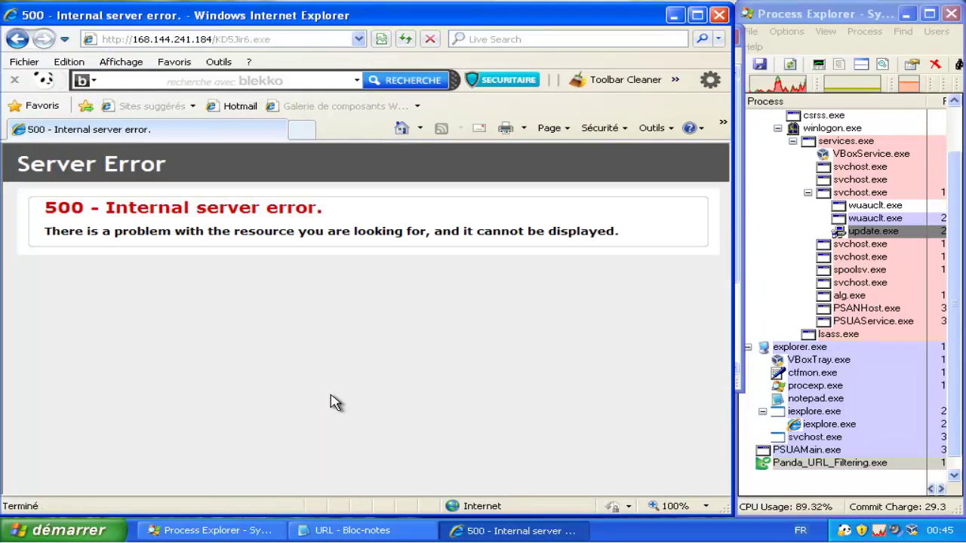
- Mark the first and second Zbot entries in the URL text file with "o" before their addresses
{"action": "key", "text": "alt+Tab"}
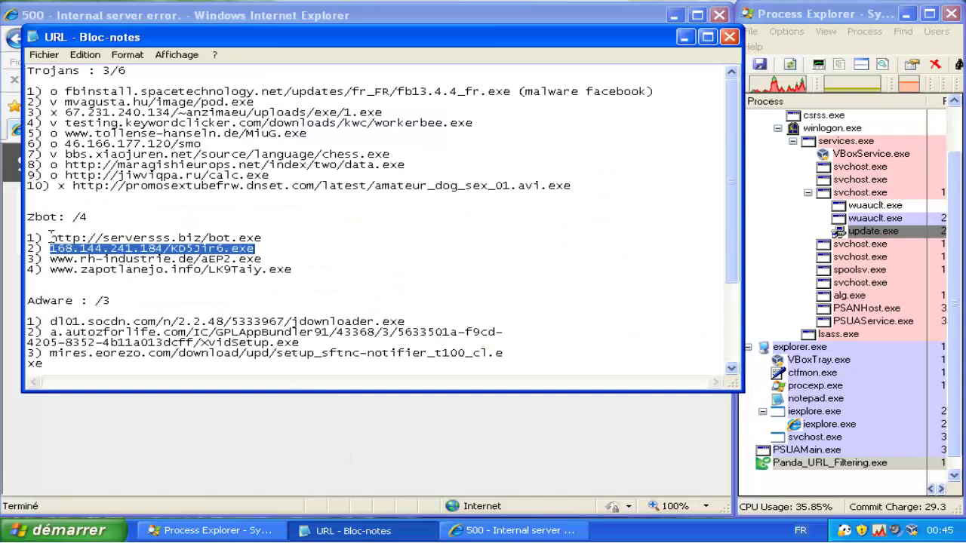
{"action": "left_click", "coordinate": [50, 237]}
{"action": "type", "text": "o"}
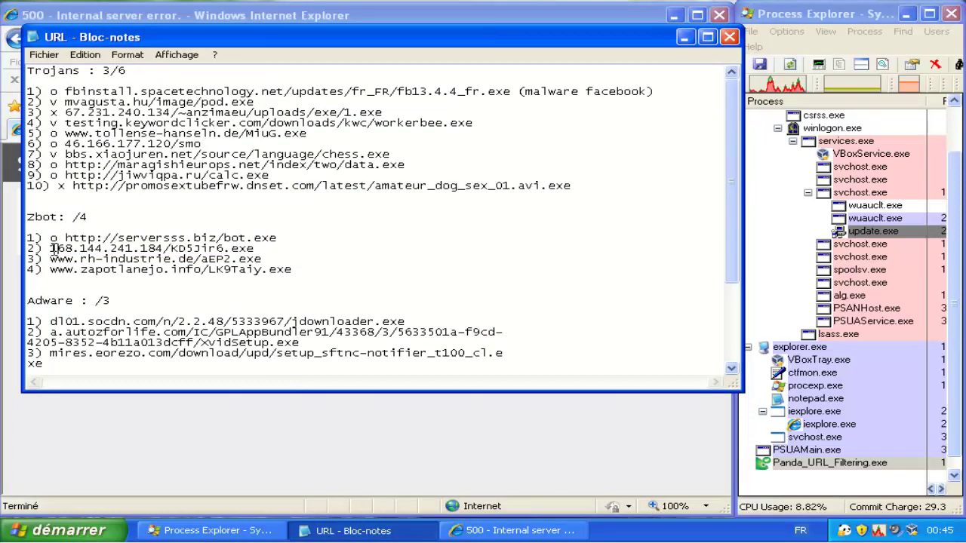
{"action": "left_click", "coordinate": [50, 248]}
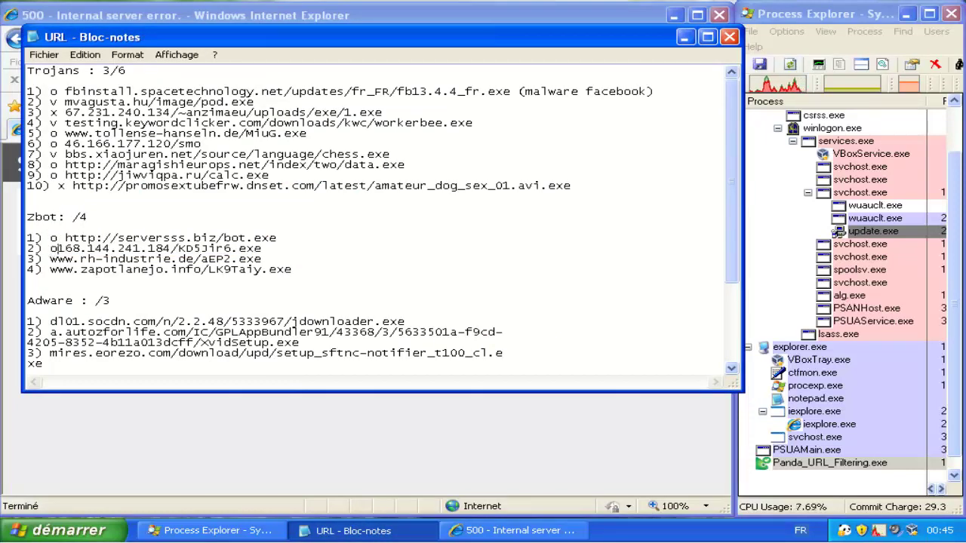
{"action": "type", "text": "o"}
{"action": "left_click_drag", "start_coordinate": [262, 259], "coordinate": [50, 261]}
{"action": "key", "text": "ctrl+c"}
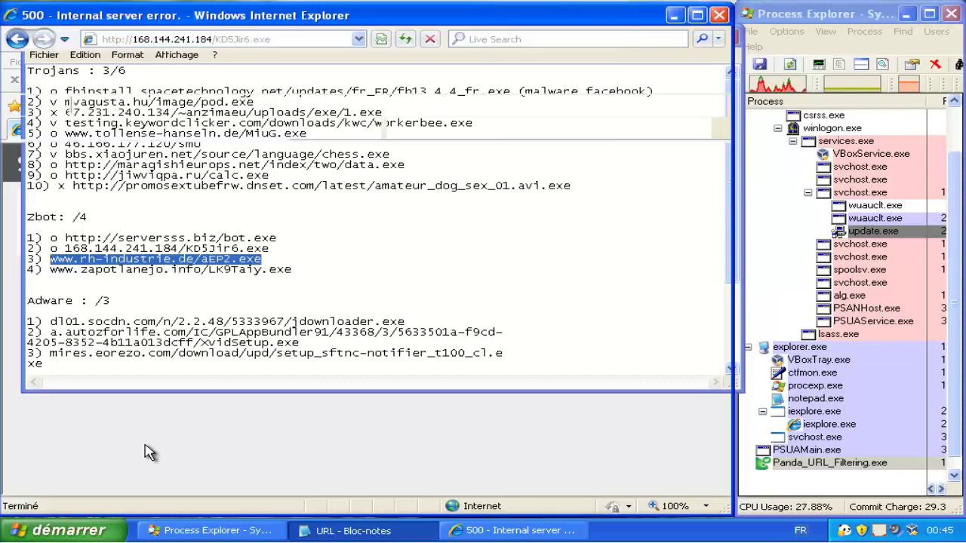
{"action": "left_click", "coordinate": [151, 446]}
{"action": "left_click", "coordinate": [264, 41]}
{"action": "key", "text": "ctrl+v"}
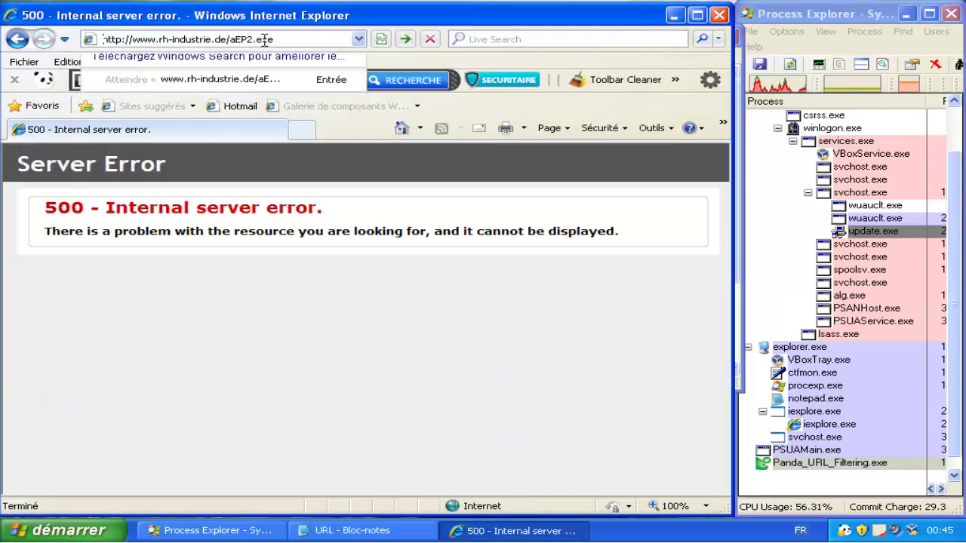
{"action": "key", "text": "Return"}
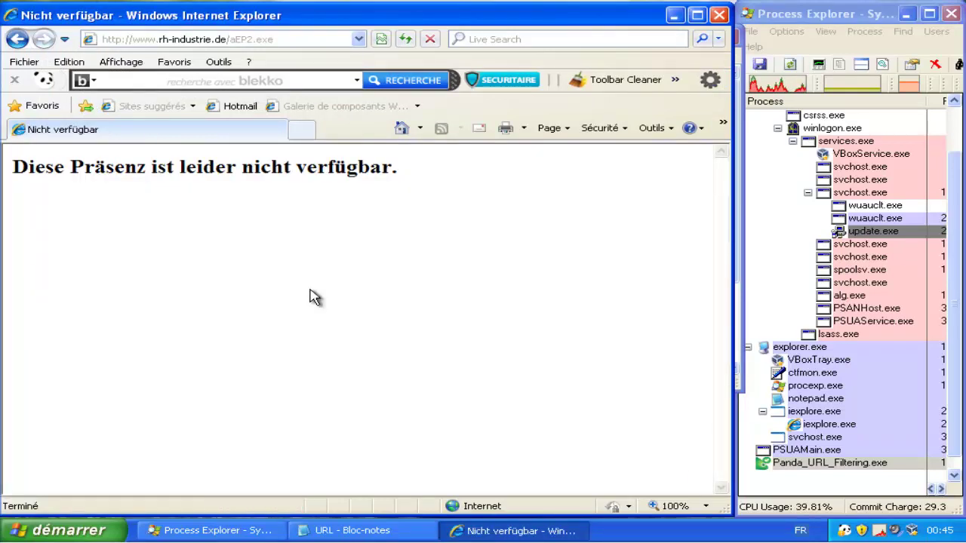
- Mark the third Zbot entry in the URL text file with "o" before its address
{"action": "left_click", "coordinate": [353, 530]}
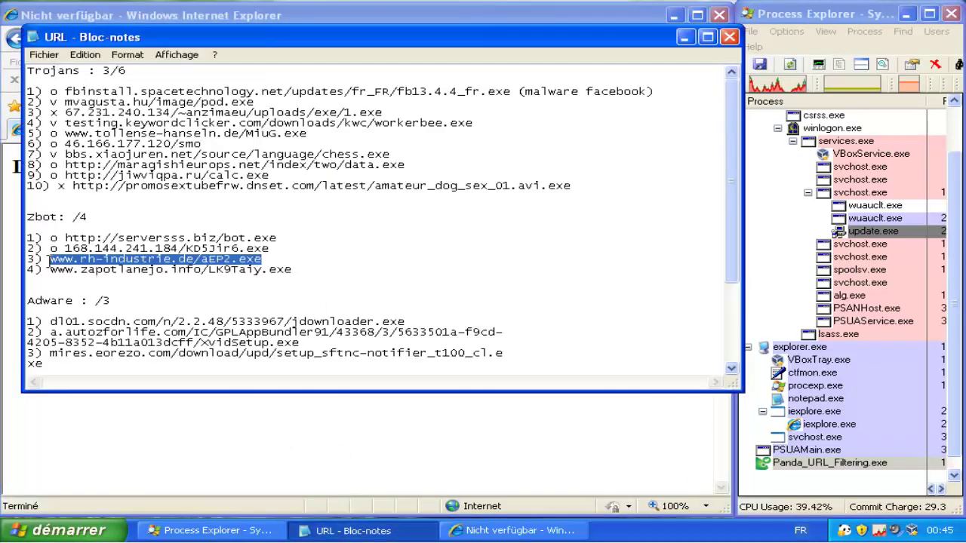
{"action": "left_click", "coordinate": [49, 260]}
{"action": "type", "text": "o"}
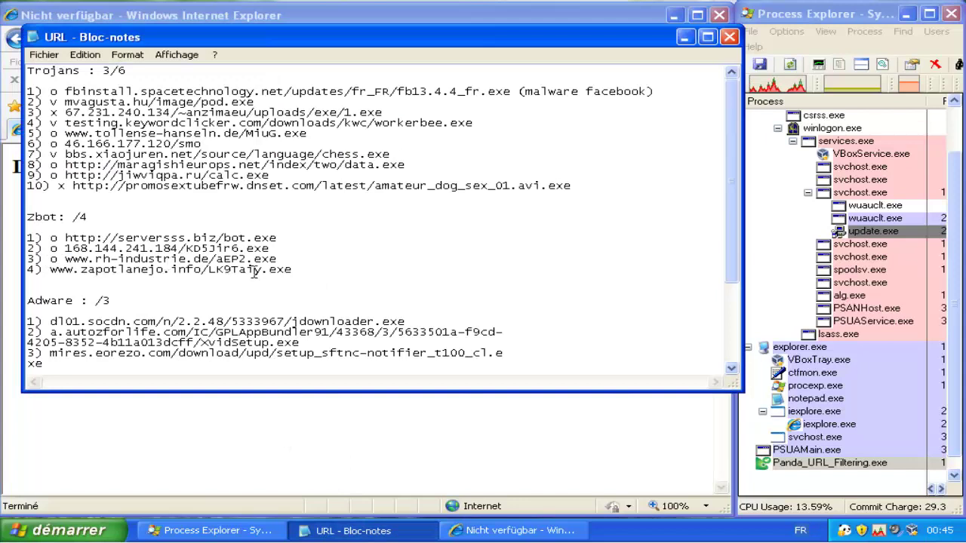
{"action": "double_click", "coordinate": [50, 271]}
{"action": "key", "text": "ctrl+c"}
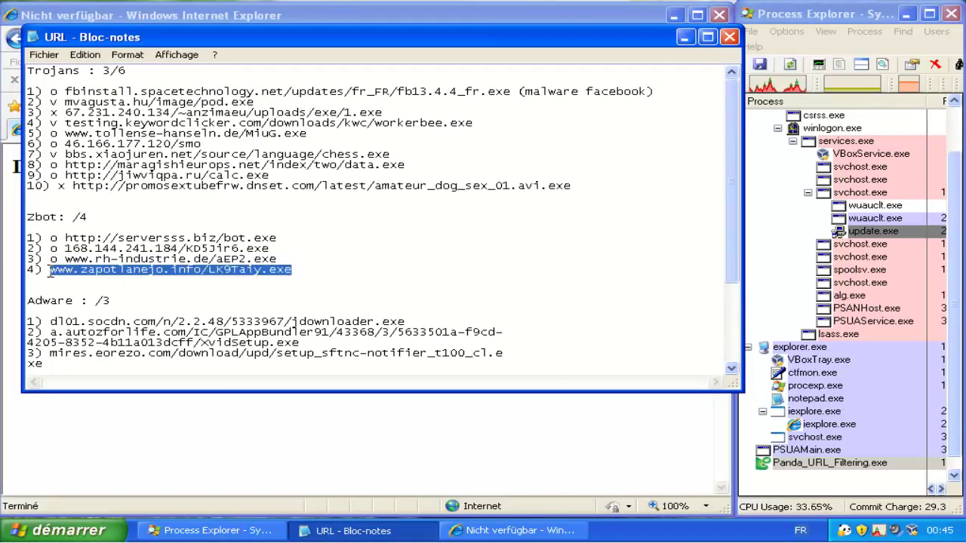
{"action": "left_click", "coordinate": [144, 468]}
{"action": "left_click", "coordinate": [241, 38]}
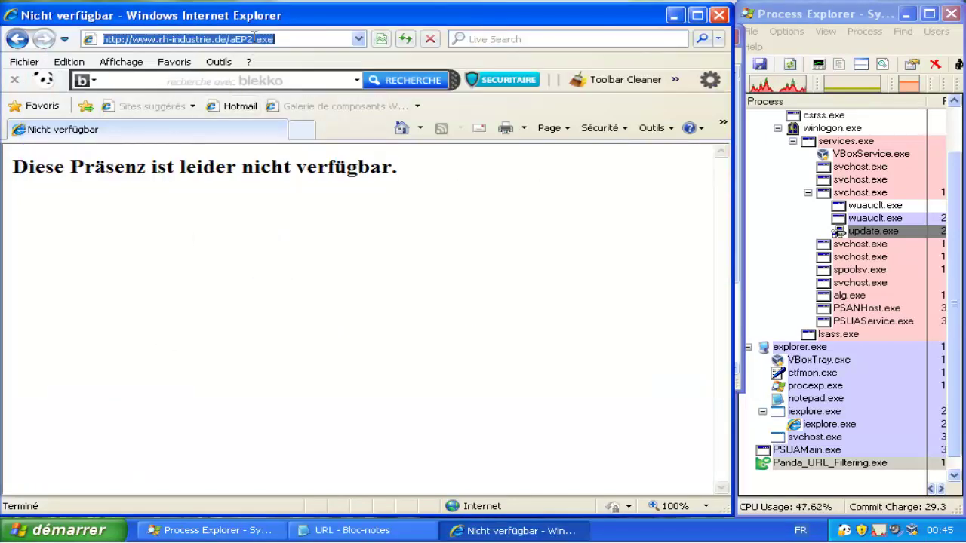
{"action": "key", "text": "ctrl+v"}
{"action": "key", "text": "Return"}
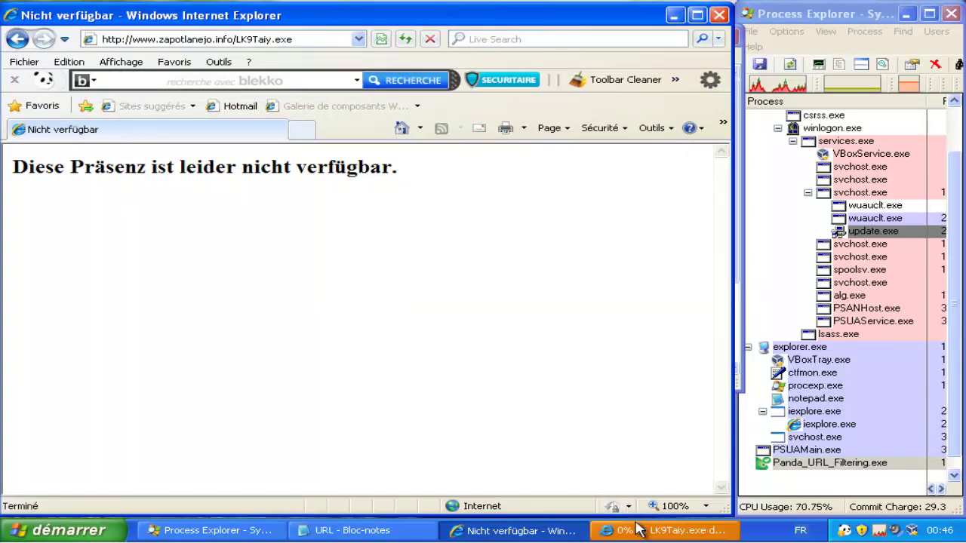
{"action": "left_click", "coordinate": [637, 531]}
{"action": "left_click", "coordinate": [455, 274]}
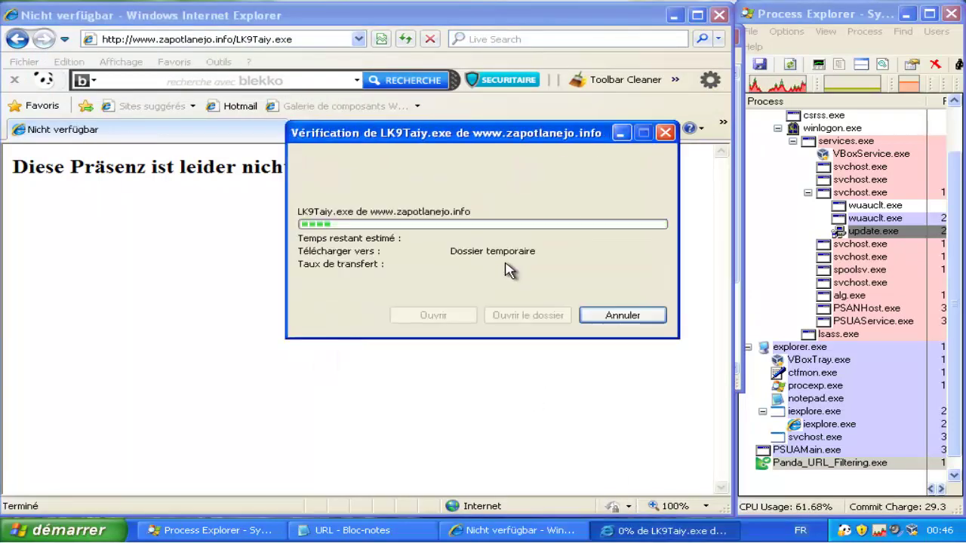
{"action": "left_click", "coordinate": [545, 251]}
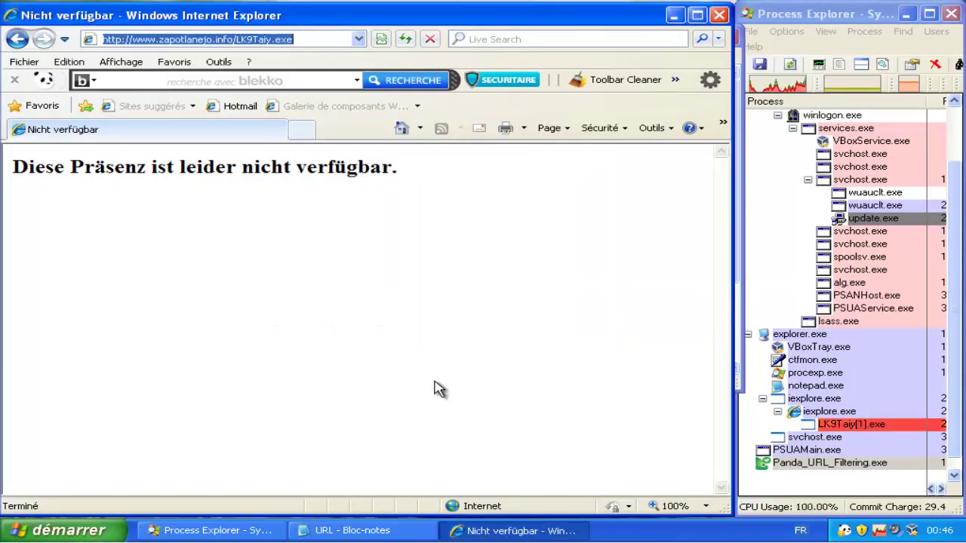
- Mark the fourth Zbot entry in the URL text file with "v" and set the Zbot heading's score to 1/1
{"action": "left_click", "coordinate": [414, 531]}
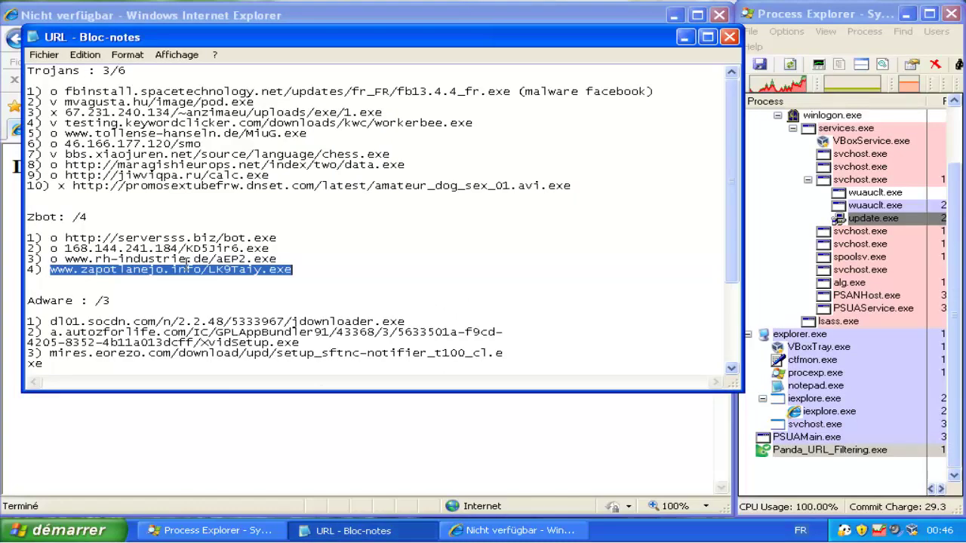
{"action": "left_click", "coordinate": [48, 271]}
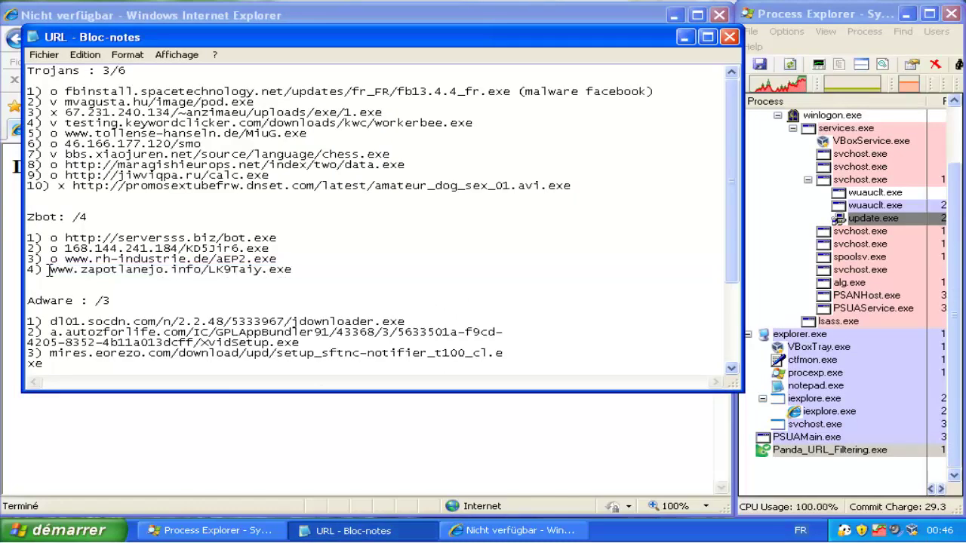
{"action": "type", "text": "v"}
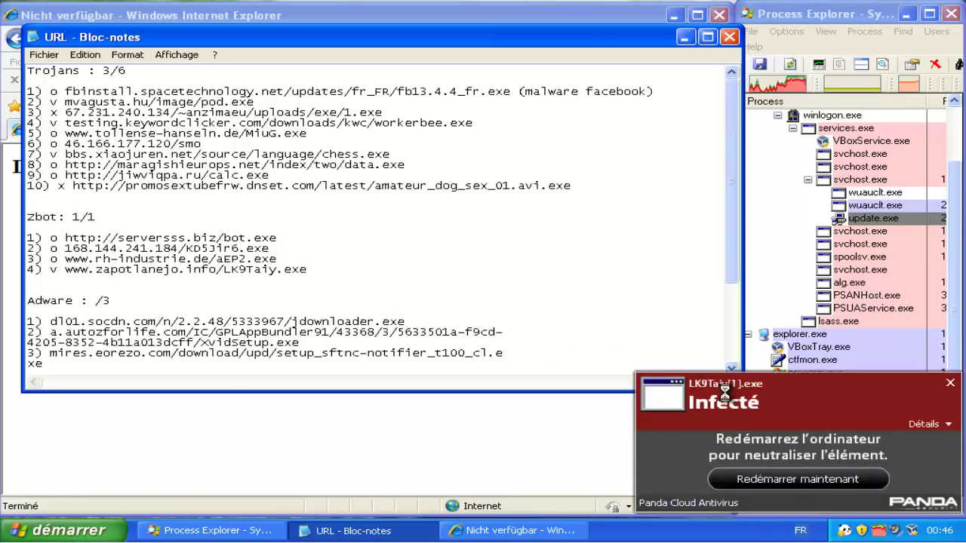
- Expand the details of the LK9Taiy[1].exe infection alert and dismiss both Panda Cloud Antivirus notifications
{"action": "left_click", "coordinate": [925, 424]}
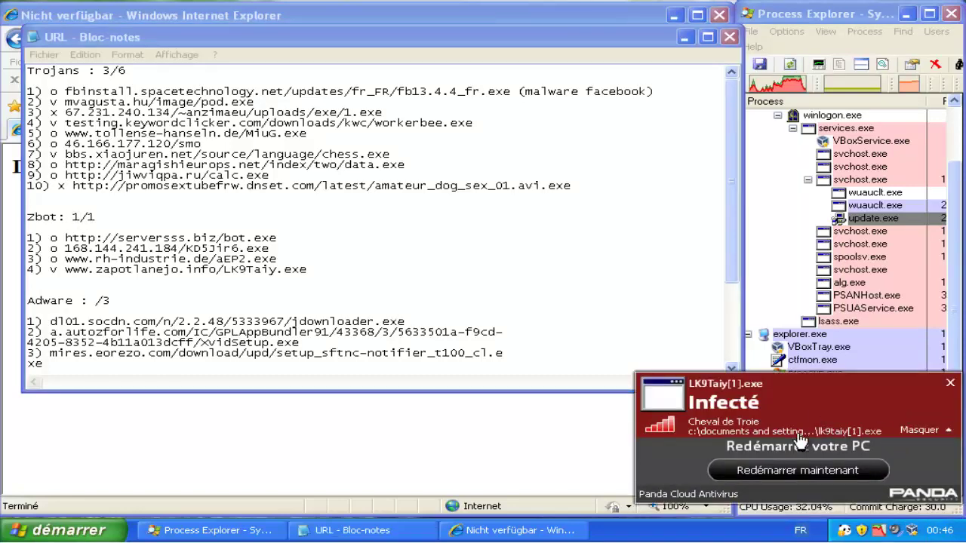
{"action": "left_click", "coordinate": [951, 384]}
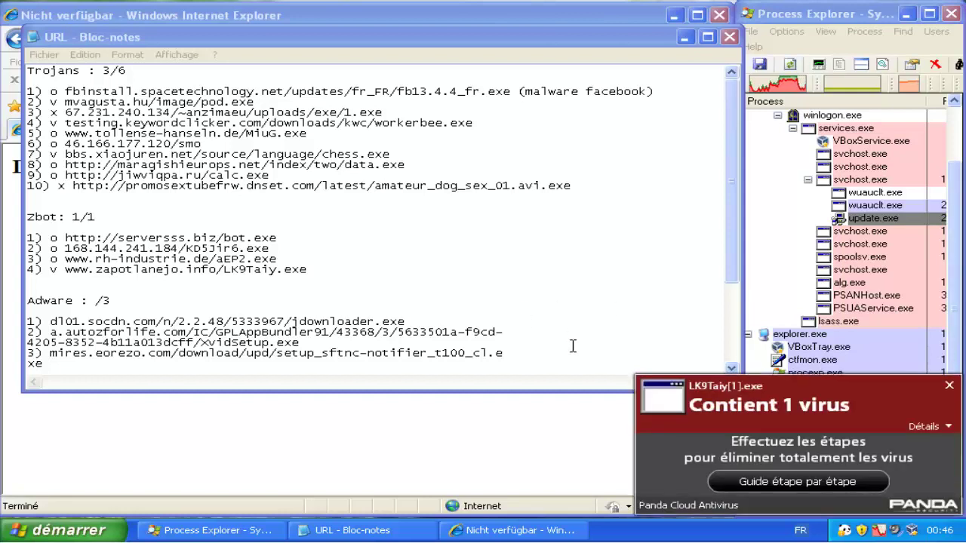
{"action": "left_click", "coordinate": [950, 388]}
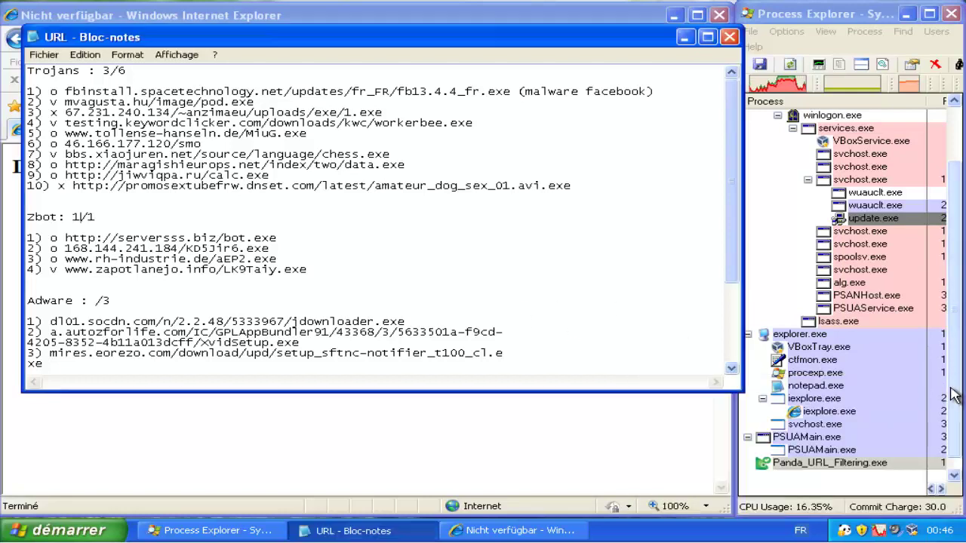
- Copy the first Adware URL, dl01.socdn.com/n/2.2.48/5333967/jdownloader.exe, load it in Internet Explorer, and run the downloaded jdownloader.exe setup
{"action": "left_click_drag", "start_coordinate": [412, 323], "coordinate": [64, 324]}
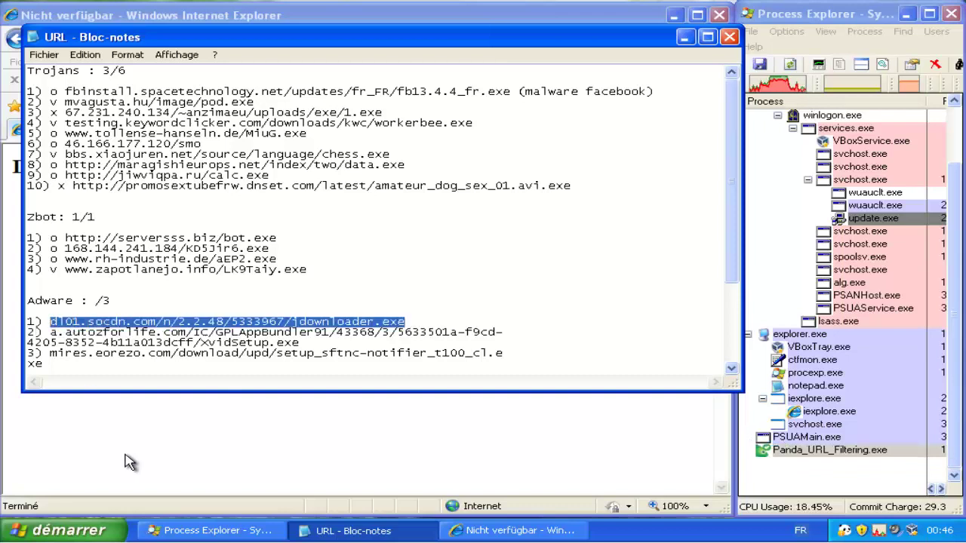
{"action": "left_click", "coordinate": [130, 461]}
{"action": "left_click", "coordinate": [254, 42]}
{"action": "type", "text": "dl01.socdn.com/n/2.2.48/5333967/jdownloader.exe"}
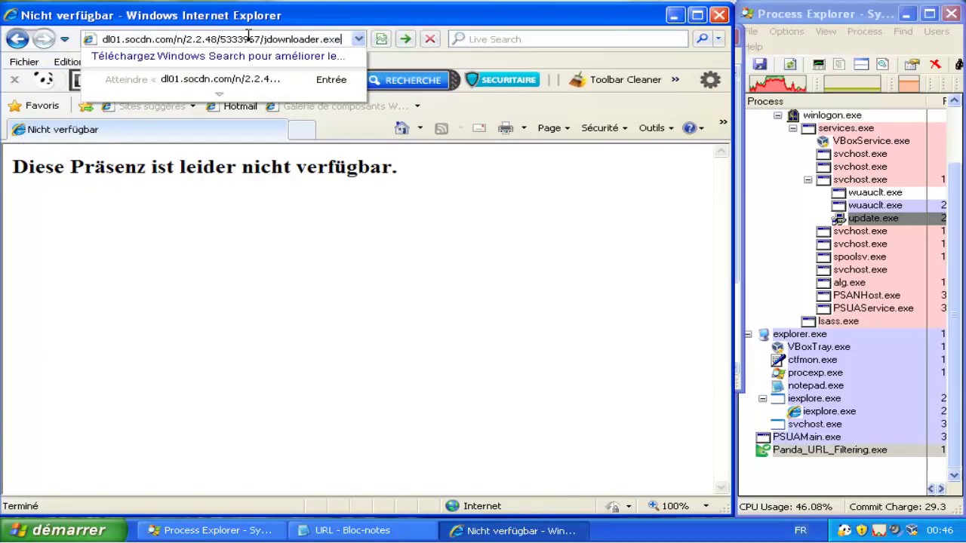
{"action": "key", "text": "Return"}
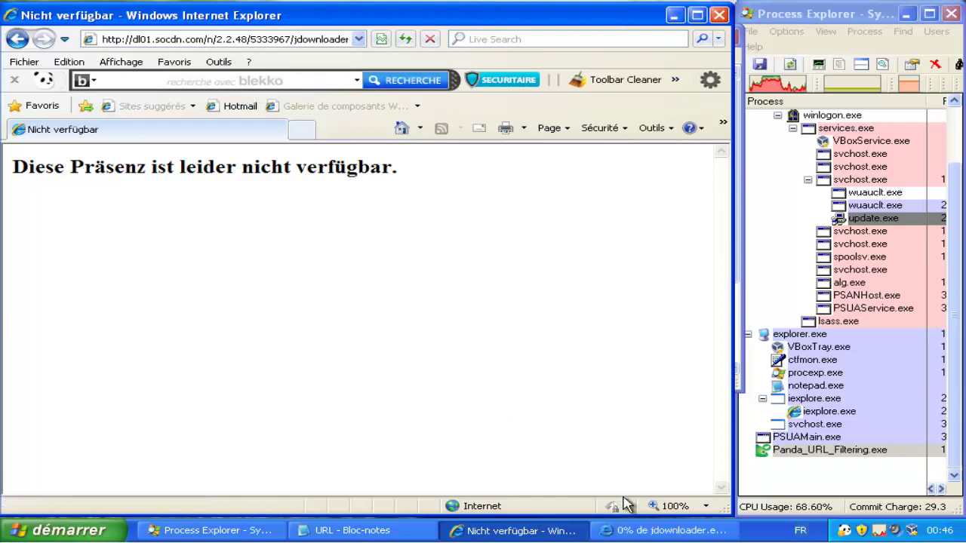
{"action": "left_click", "coordinate": [445, 275]}
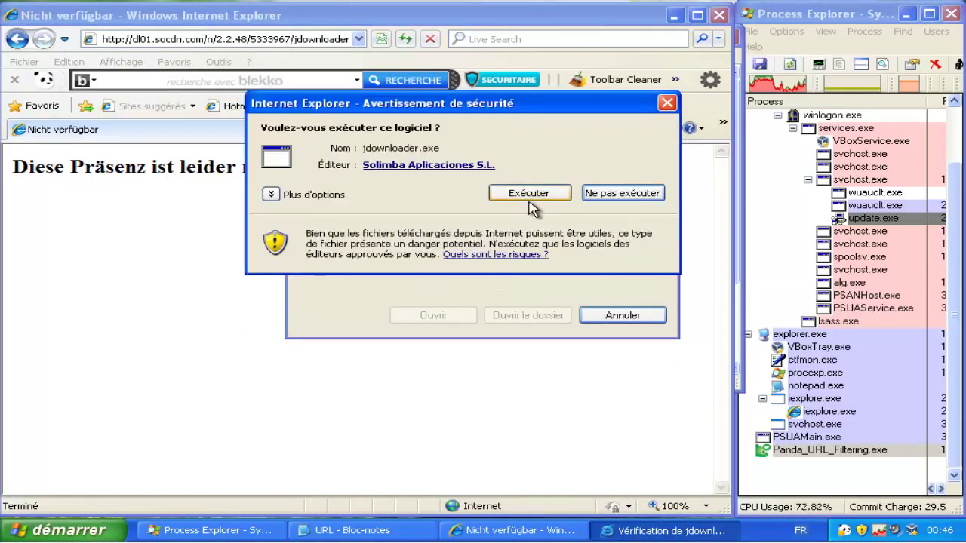
{"action": "left_click", "coordinate": [529, 194]}
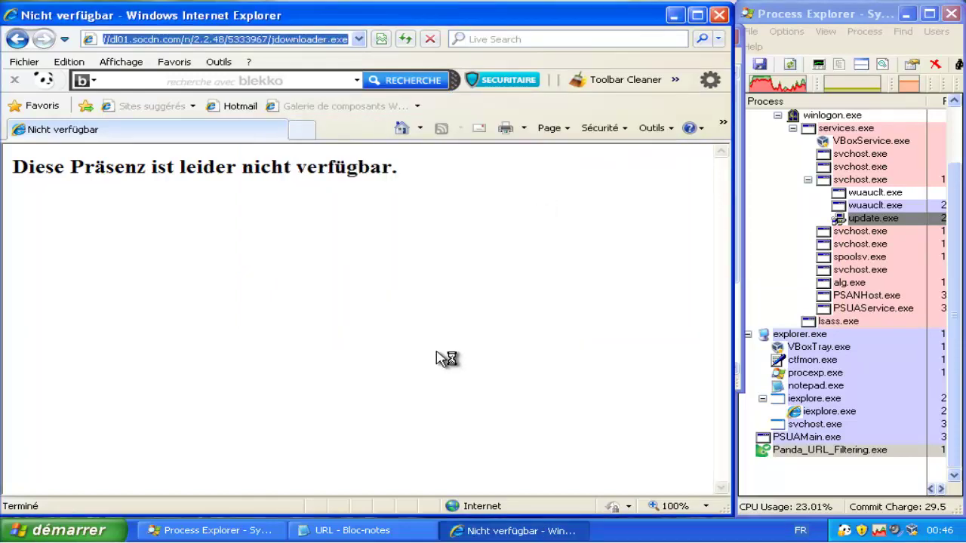
{"action": "left_click", "coordinate": [362, 528]}
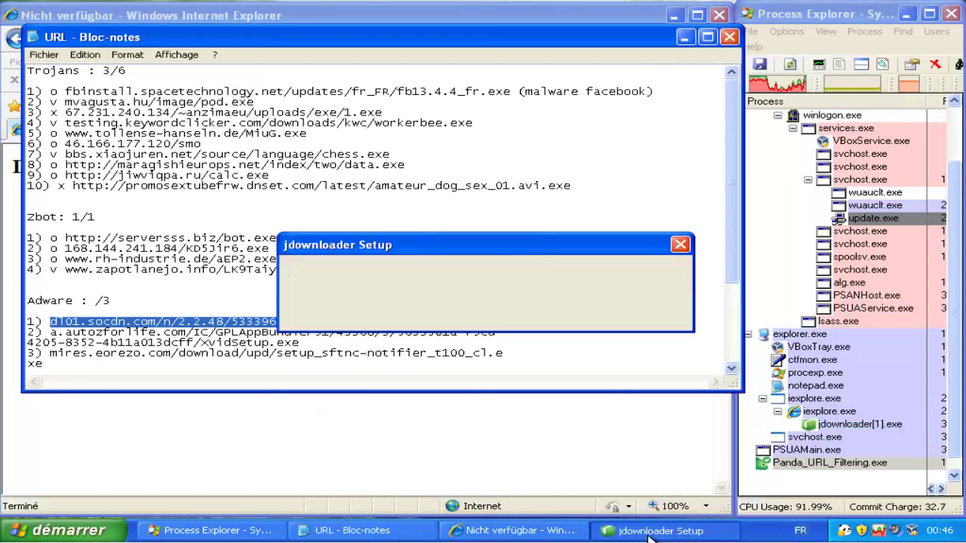
{"action": "left_click", "coordinate": [649, 531]}
{"action": "left_click", "coordinate": [485, 313]}
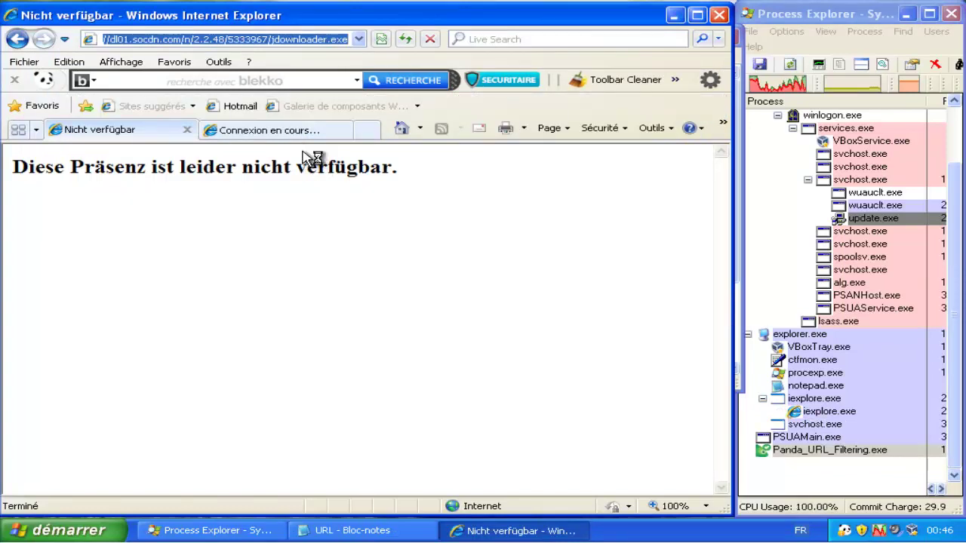
- Mark the first Adware entry in the URL text file with "x" before its address
{"action": "left_click", "coordinate": [350, 530]}
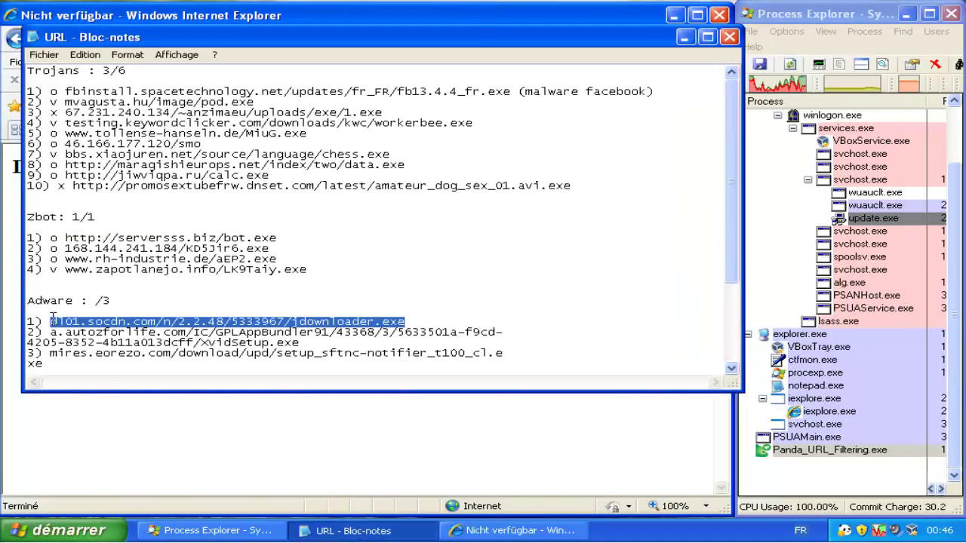
{"action": "left_click", "coordinate": [51, 321]}
{"action": "type", "text": "x"}
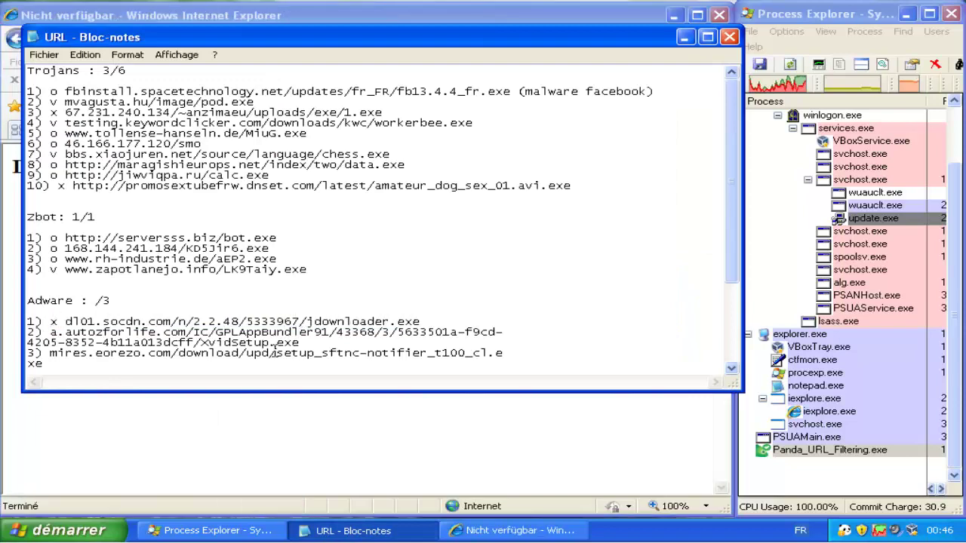
- Copy the second Adware URL, the a.autozforlife.com XvidSetup.exe address, cancel the pending jdownloader.exe download, and load the copied URL in Internet Explorer
{"action": "left_click_drag", "start_coordinate": [300, 343], "coordinate": [50, 333]}
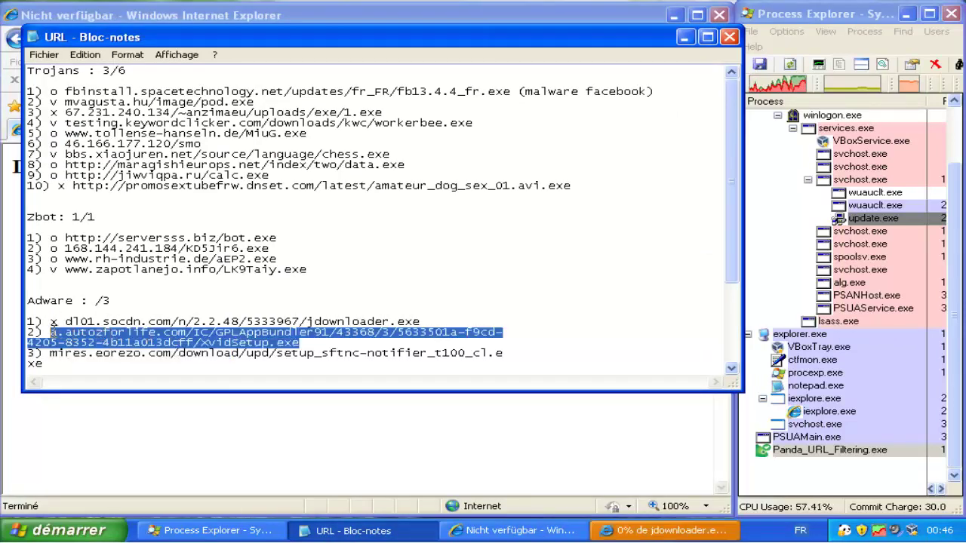
{"action": "left_click", "coordinate": [618, 537]}
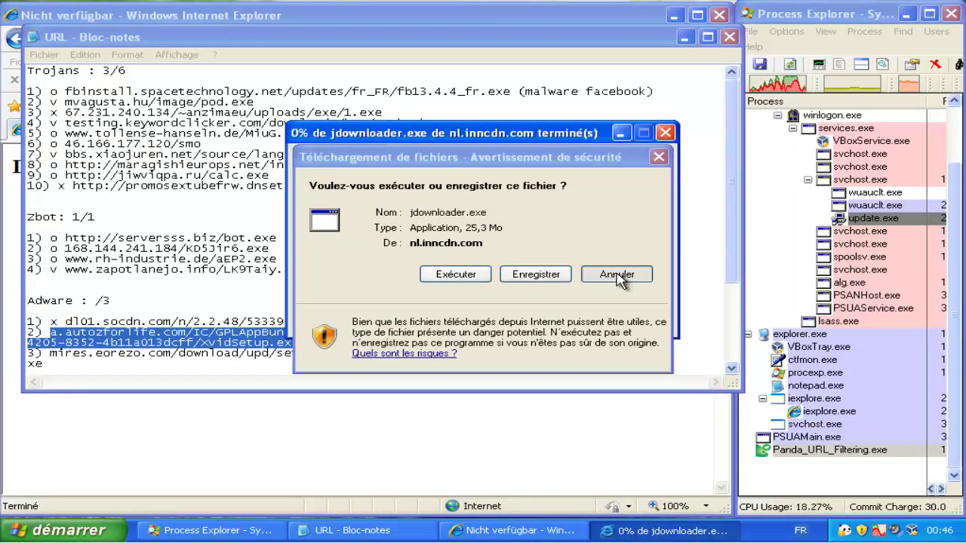
{"action": "left_click", "coordinate": [618, 275]}
{"action": "left_click", "coordinate": [555, 436]}
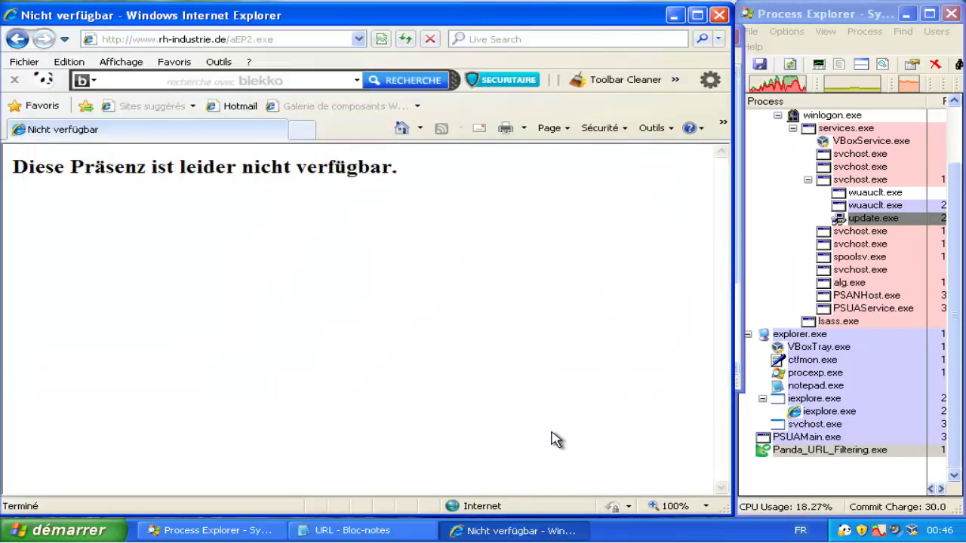
{"action": "left_click", "coordinate": [297, 39]}
{"action": "key", "text": "ctrl+v"}
{"action": "key", "text": "Return"}
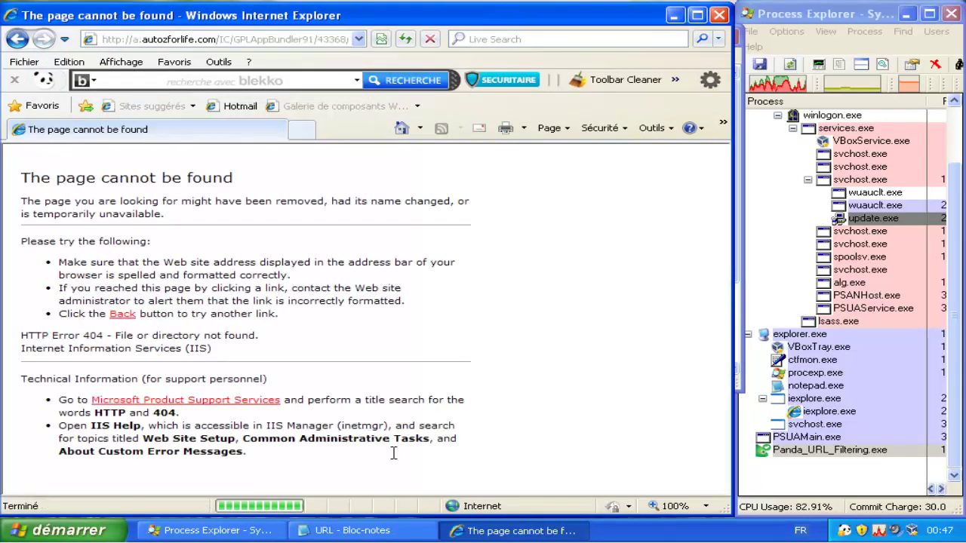
- Mark the second Adware entry in the URL text file with "o" before its address
{"action": "left_click", "coordinate": [349, 530]}
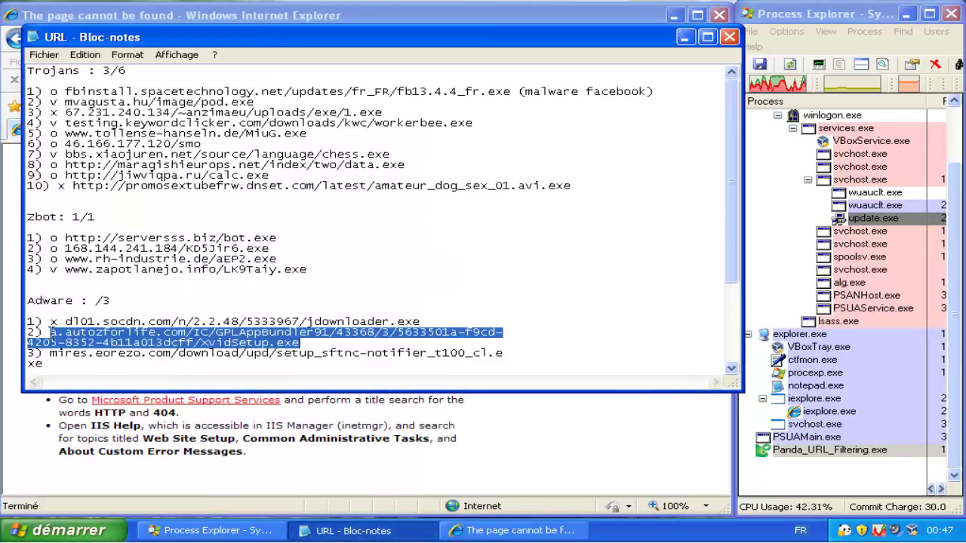
{"action": "left_click", "coordinate": [50, 332]}
{"action": "type", "text": "o"}
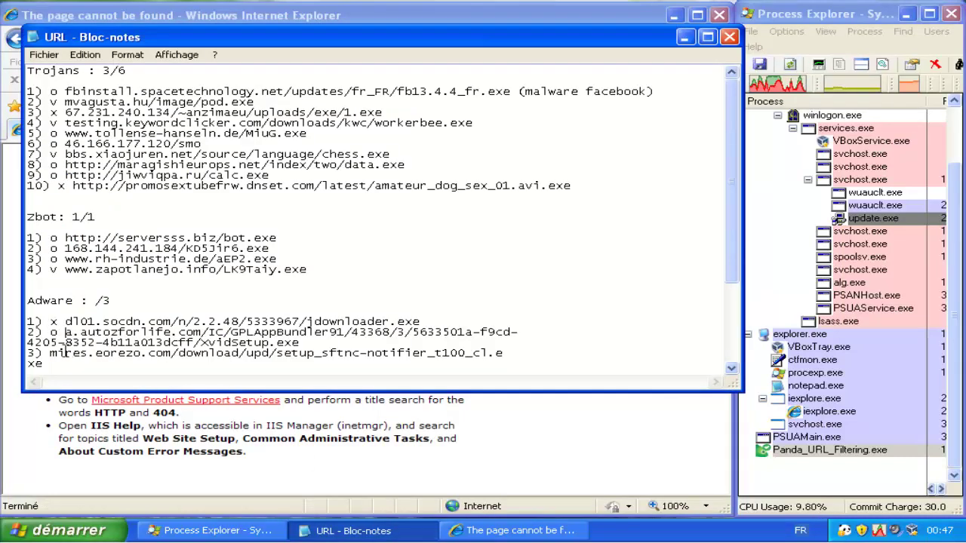
- Copy the third Adware URL, mires.eorezo.com/download/upd/setup_sftnc-notifier_t100_cl.exe, load it in Internet Explorer and run the downloaded file
{"action": "left_click_drag", "start_coordinate": [51, 353], "coordinate": [72, 364]}
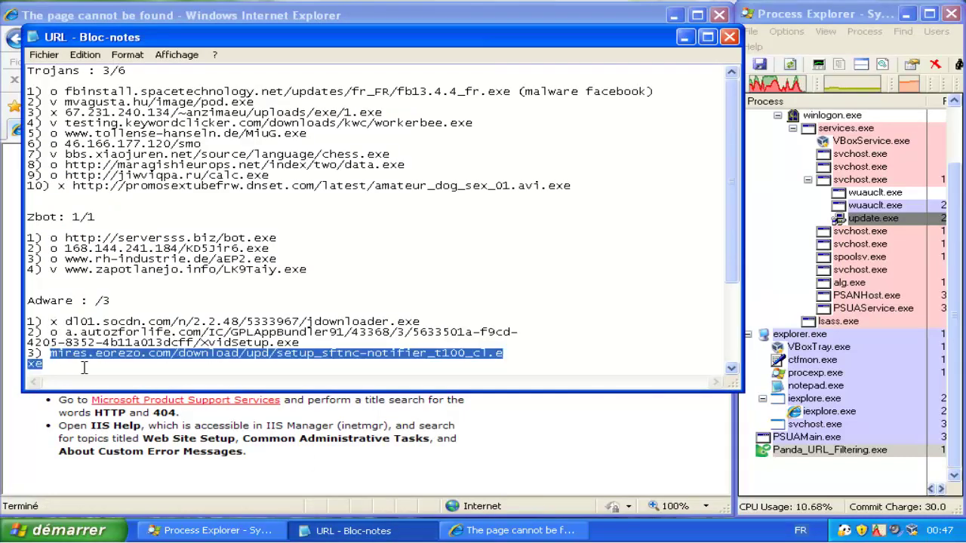
{"action": "key", "text": "ctrl+c"}
{"action": "left_click", "coordinate": [157, 439]}
{"action": "left_click", "coordinate": [247, 39]}
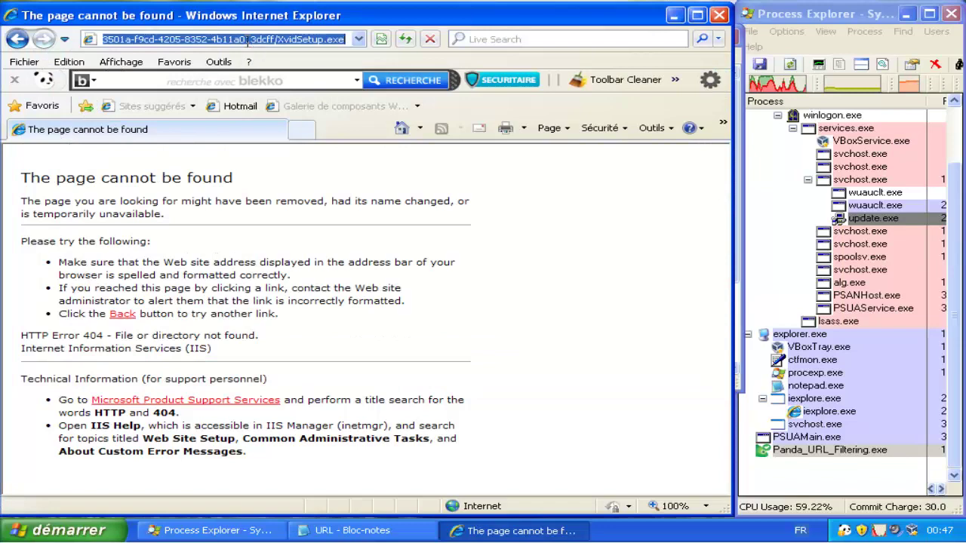
{"action": "key", "text": "ctrl+v"}
{"action": "key", "text": "Return"}
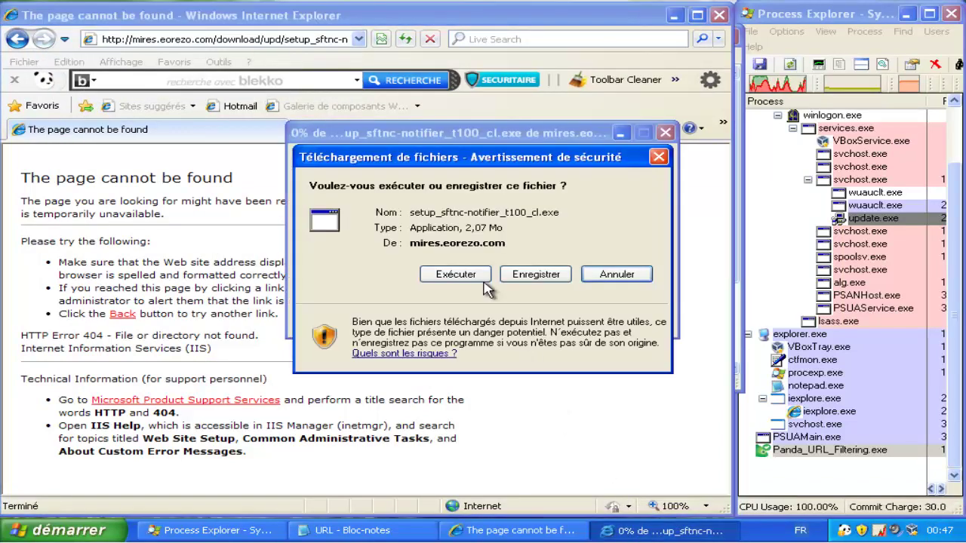
{"action": "left_click", "coordinate": [456, 275]}
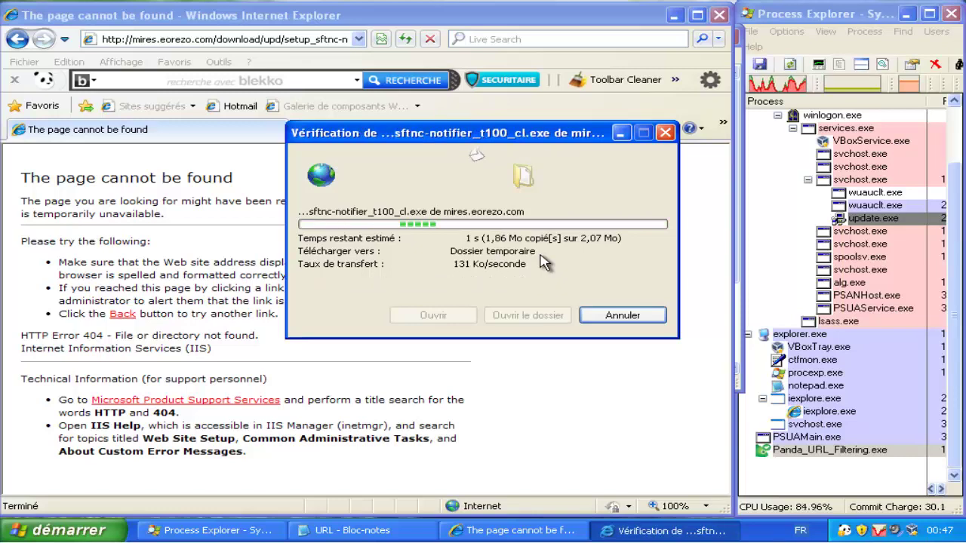
{"action": "left_click", "coordinate": [557, 219]}
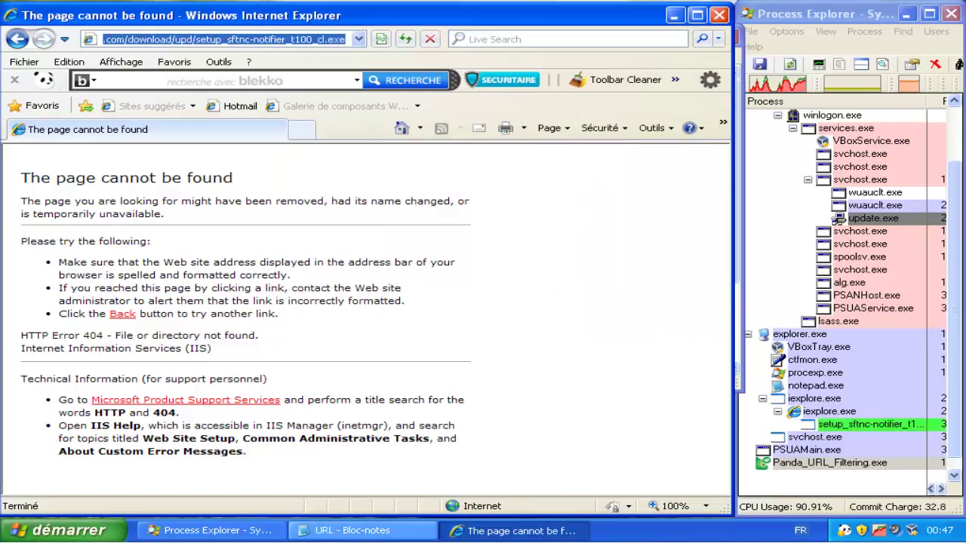
- Mark the third Adware entry in the URL text file with "x" and set the Adware heading's score to 0/2
{"action": "left_click", "coordinate": [379, 532]}
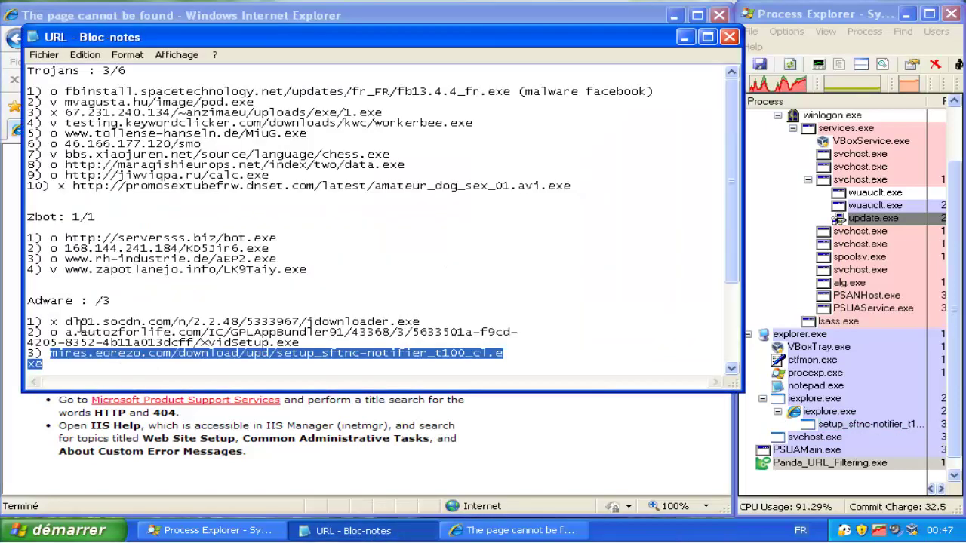
{"action": "left_click", "coordinate": [50, 355]}
{"action": "type", "text": "x "}
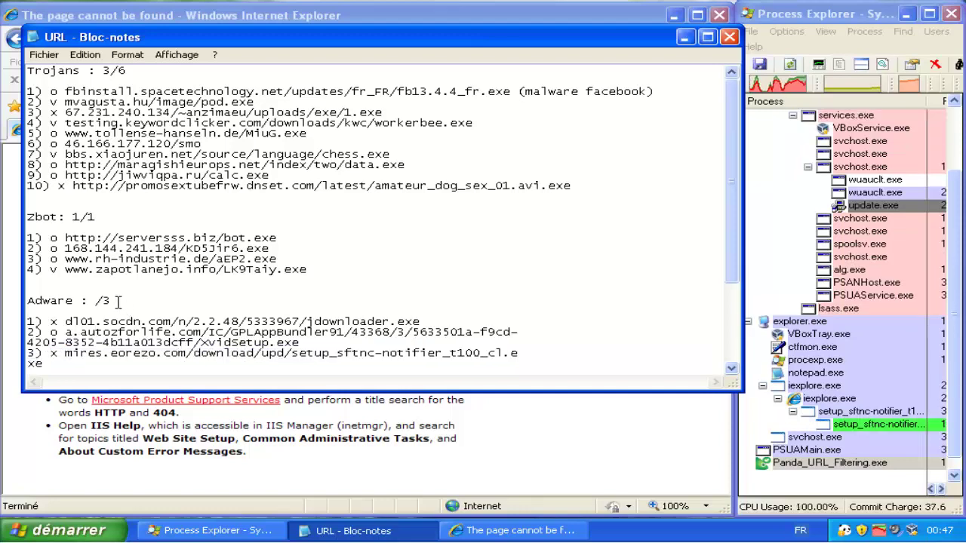
{"action": "type", "text": "2"}
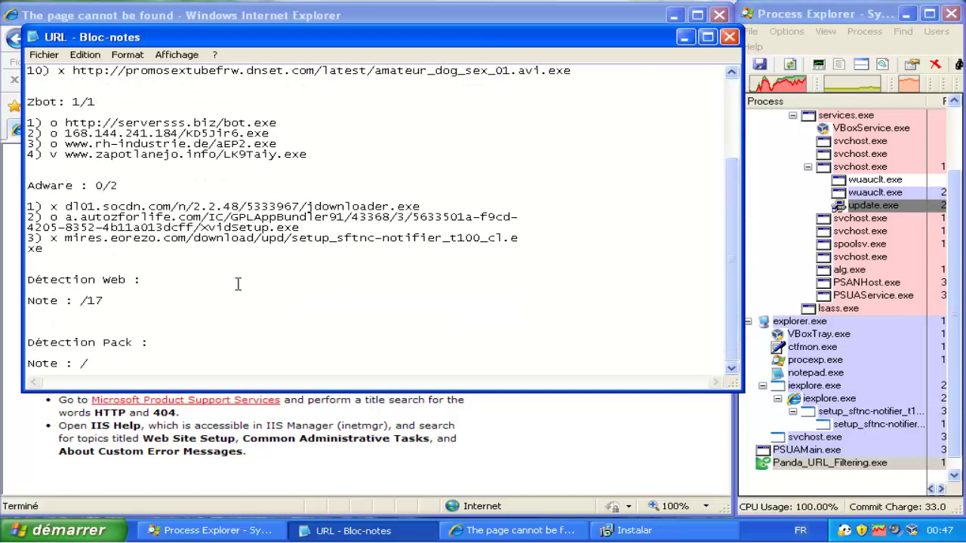
- Replace the Détection Web note in the URL text file with 5/8
{"action": "mouse_move", "coordinate": [95, 301]}
{"action": "left_mouse_down"}
{"action": "mouse_move", "coordinate": [105, 301]}
{"action": "mouse_move", "coordinate": [89, 303]}
{"action": "left_mouse_up"}
{"action": "left_click", "coordinate": [107, 301]}
{"action": "type", "text": "8"}
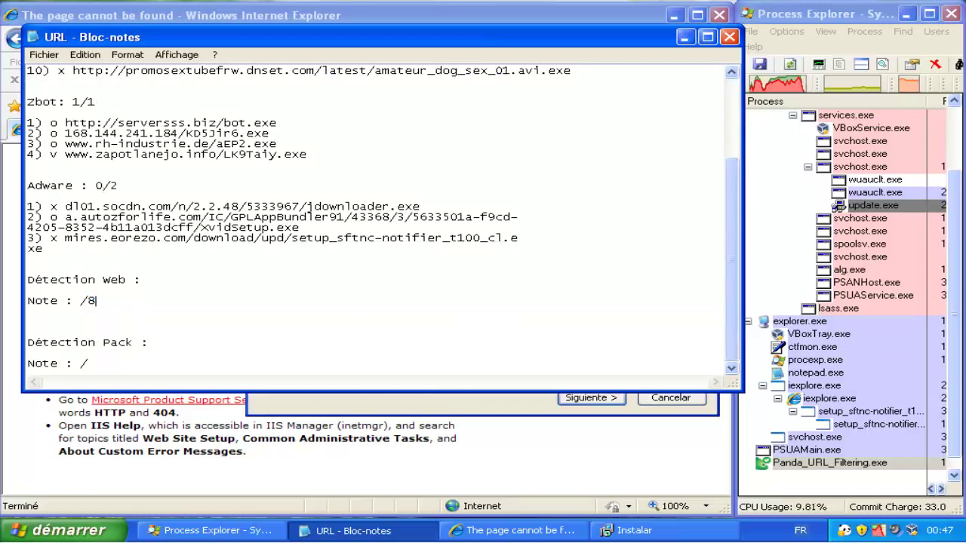
{"action": "left_click", "coordinate": [81, 300]}
{"action": "type", "text": "5"}
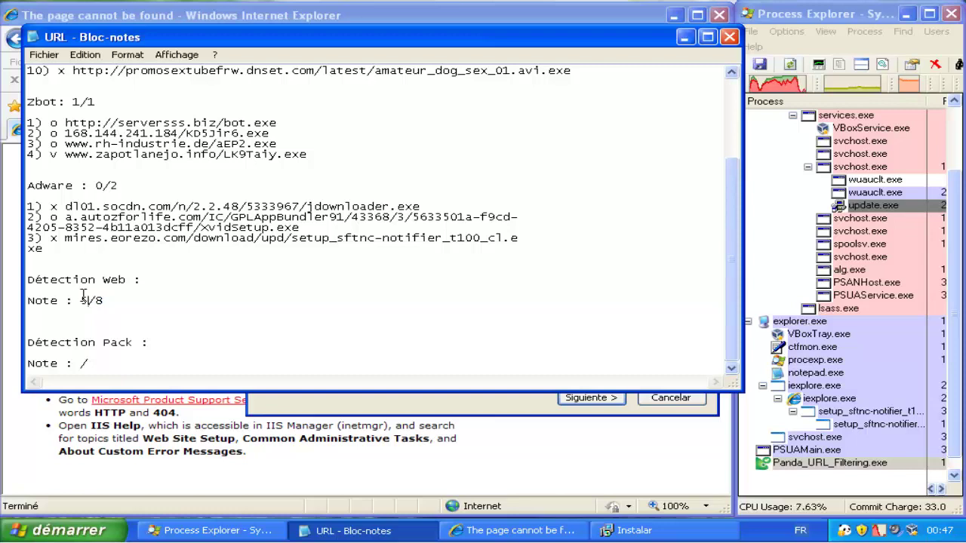
{"action": "left_click", "coordinate": [44, 55]}
{"action": "left_click", "coordinate": [205, 250]}
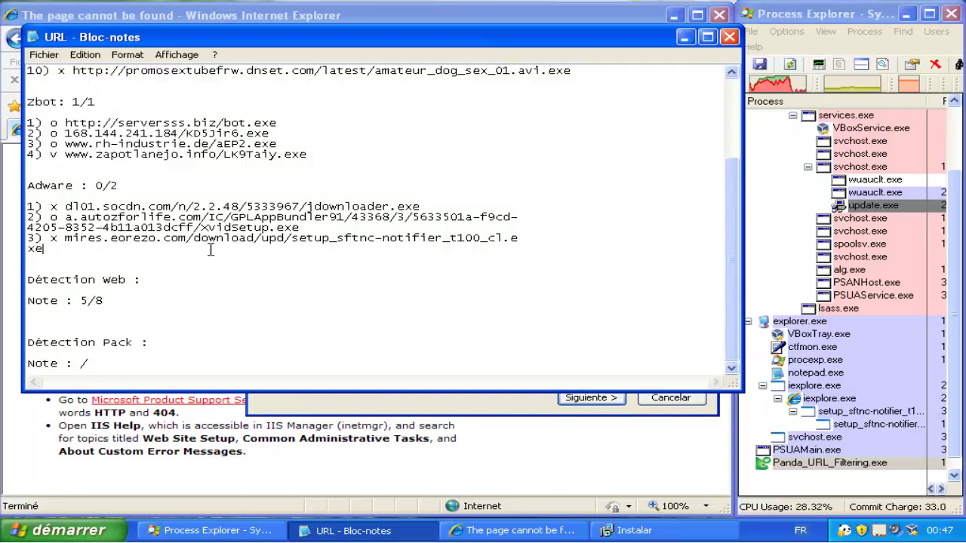
- Correct the Détection Web note to 5/9 and save the URL text file
{"action": "mouse_move", "coordinate": [730, 298]}
{"action": "left_mouse_down"}
{"action": "mouse_move", "coordinate": [722, 216]}
{"action": "mouse_move", "coordinate": [721, 294]}
{"action": "left_mouse_up"}
{"action": "left_click", "coordinate": [111, 312]}
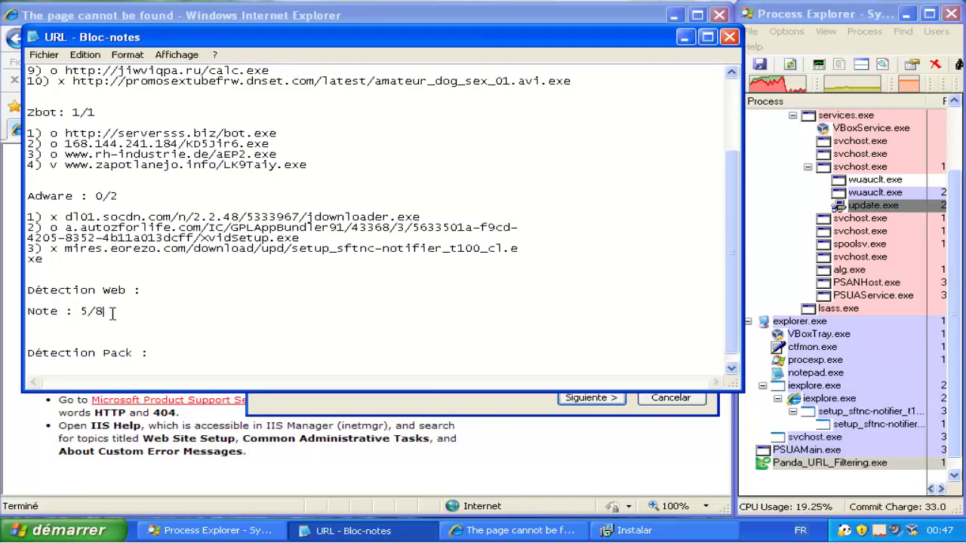
{"action": "key", "text": "BackSpace"}
{"action": "type", "text": "9"}
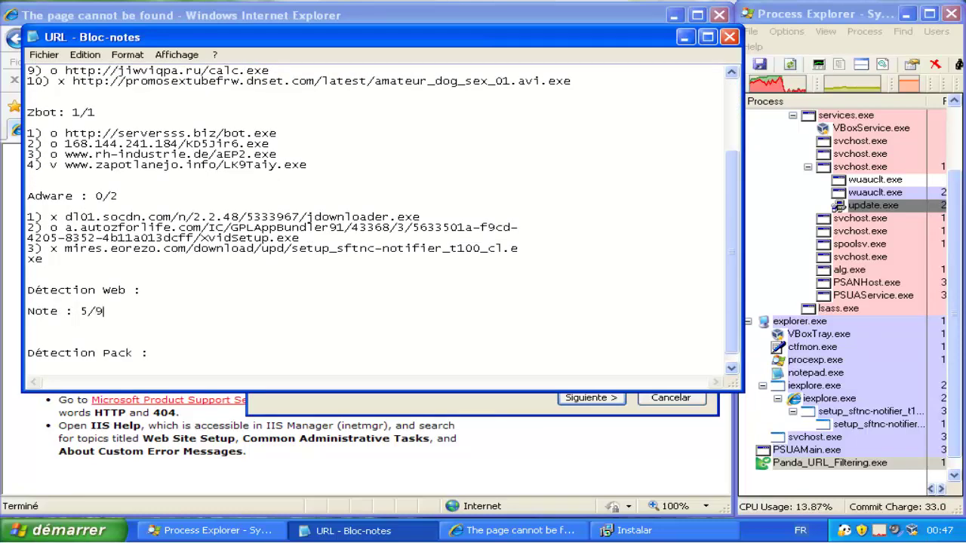
{"action": "left_click", "coordinate": [44, 55]}
{"action": "left_click", "coordinate": [61, 99]}
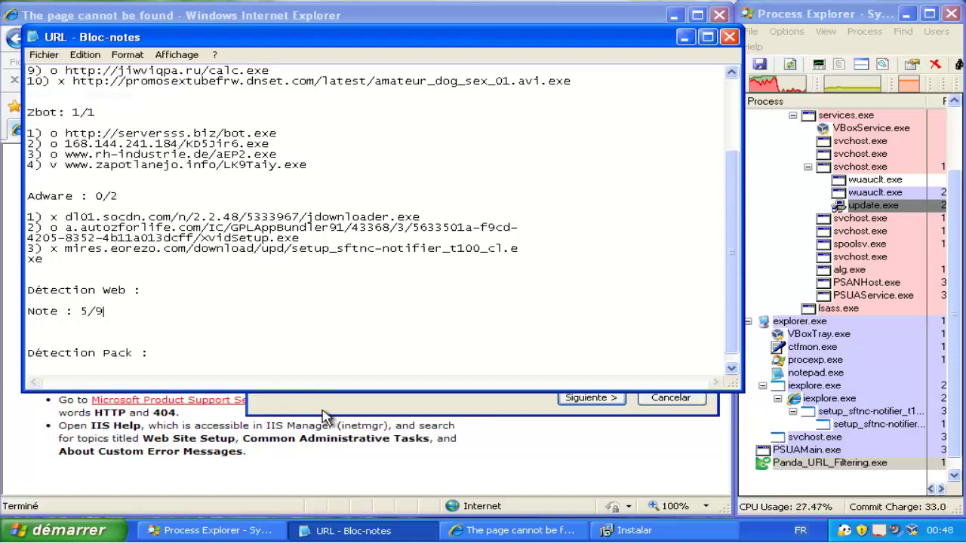
- Accept the licence agreement in the majtutoriales100_cl_6 installer and start the installation
{"action": "left_click", "coordinate": [325, 411]}
{"action": "left_click", "coordinate": [593, 398]}
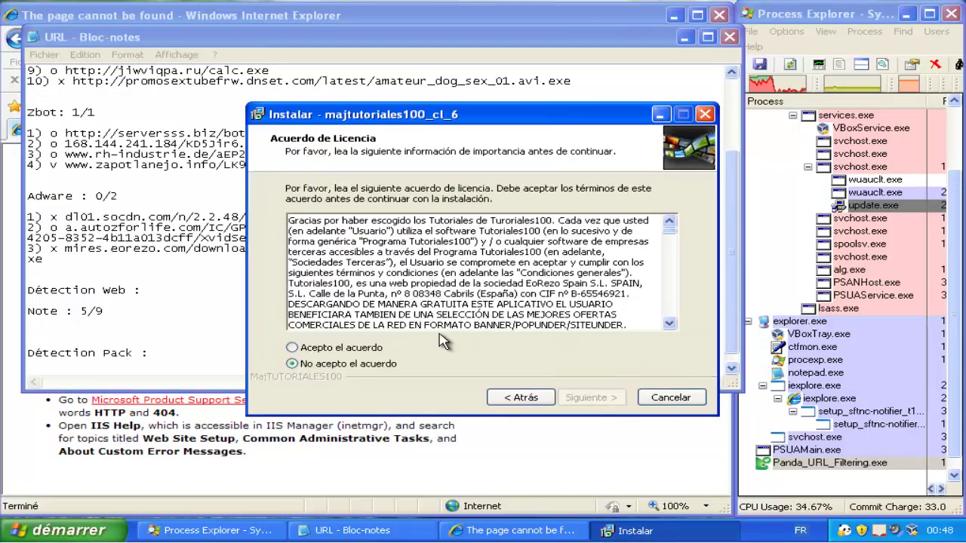
{"action": "left_click", "coordinate": [362, 348]}
{"action": "left_click", "coordinate": [573, 397]}
{"action": "left_click", "coordinate": [576, 397]}
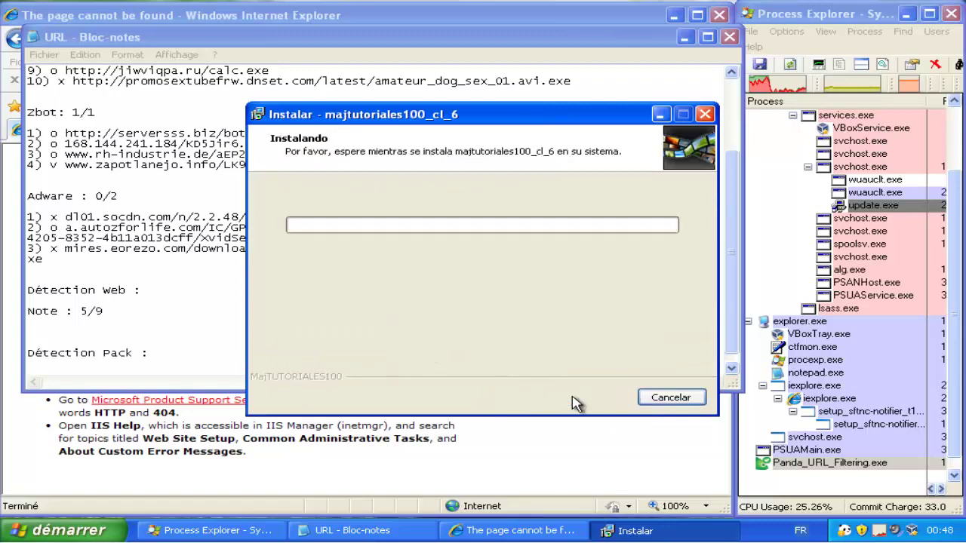
- Return to the URL text file while the installer runs and save it again
{"action": "left_click", "coordinate": [47, 66]}
{"action": "left_click", "coordinate": [44, 54]}
{"action": "left_click", "coordinate": [65, 96]}
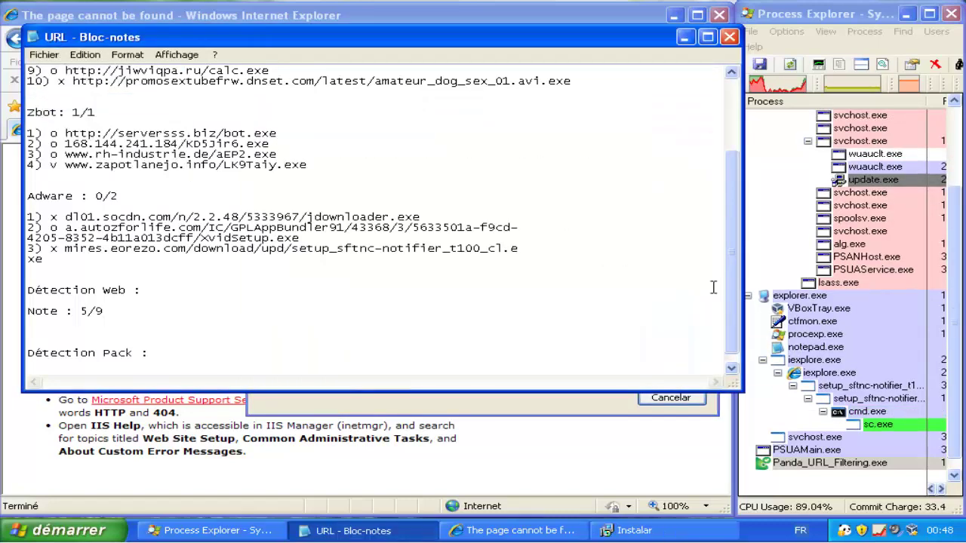
- Kill the parent iexplore.exe process in Process Explorer, confirm it, and minimise the URL text file
{"action": "left_click", "coordinate": [814, 360]}
{"action": "right_click", "coordinate": [814, 360]}
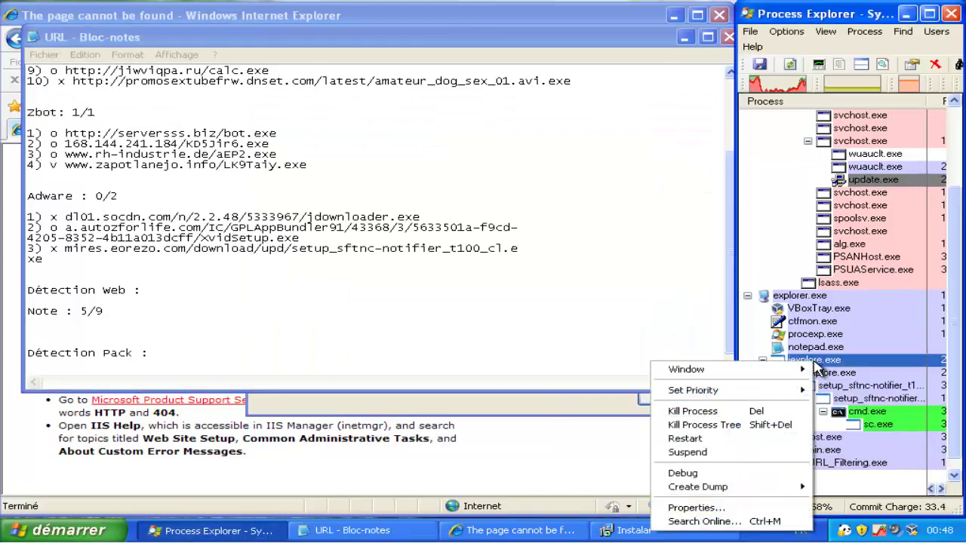
{"action": "left_click", "coordinate": [777, 413]}
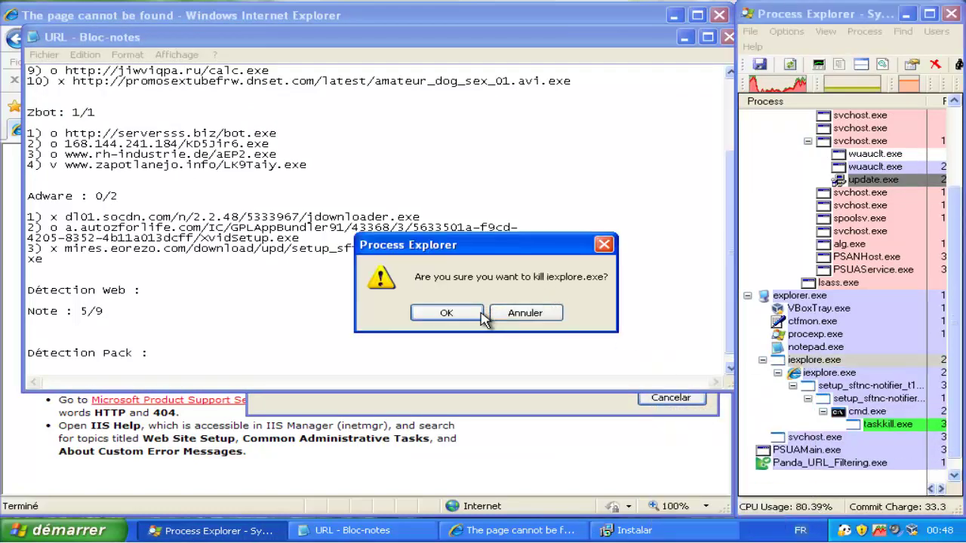
{"action": "left_click", "coordinate": [453, 313]}
{"action": "left_click", "coordinate": [684, 37]}
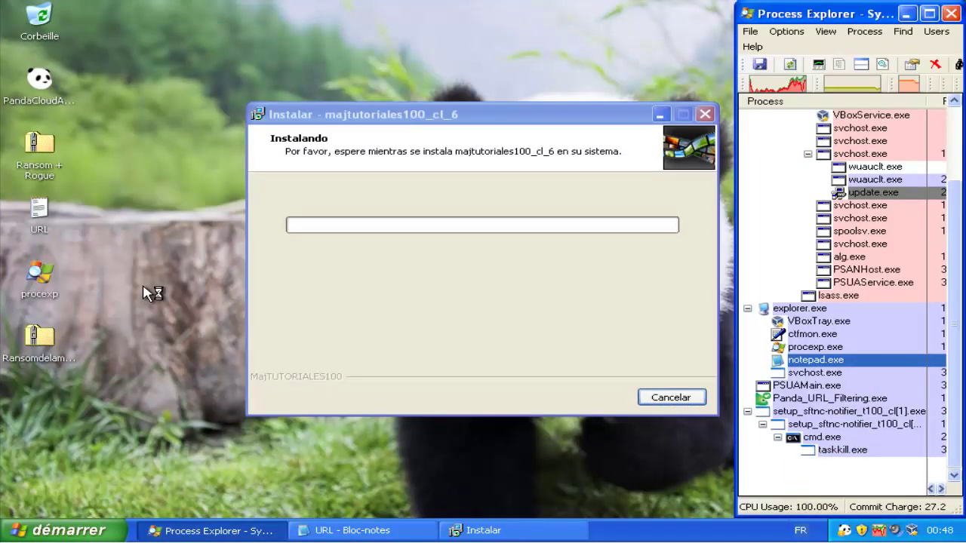
- Open the Ransom + Rogue archive from the desktop and move its window aside
{"action": "left_click", "coordinate": [46, 151]}
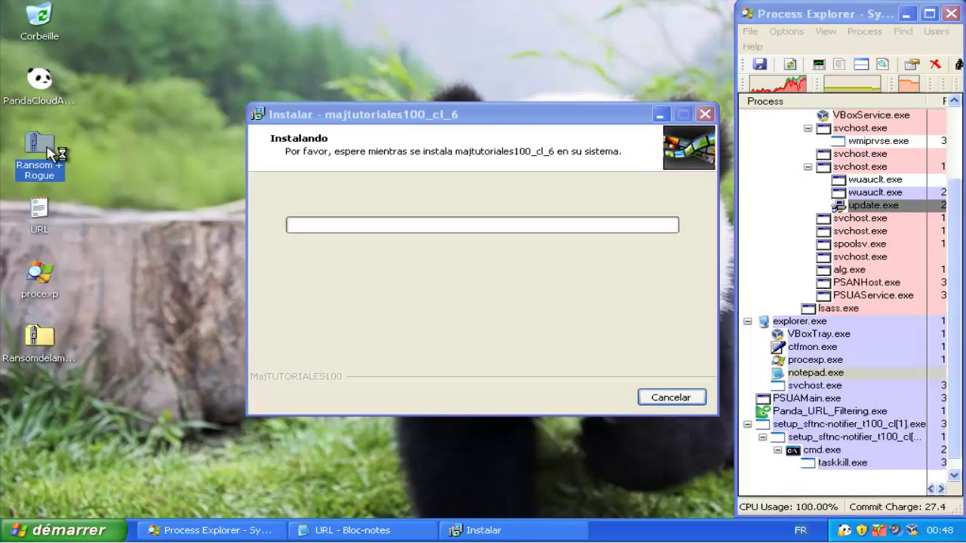
{"action": "left_click", "coordinate": [230, 334]}
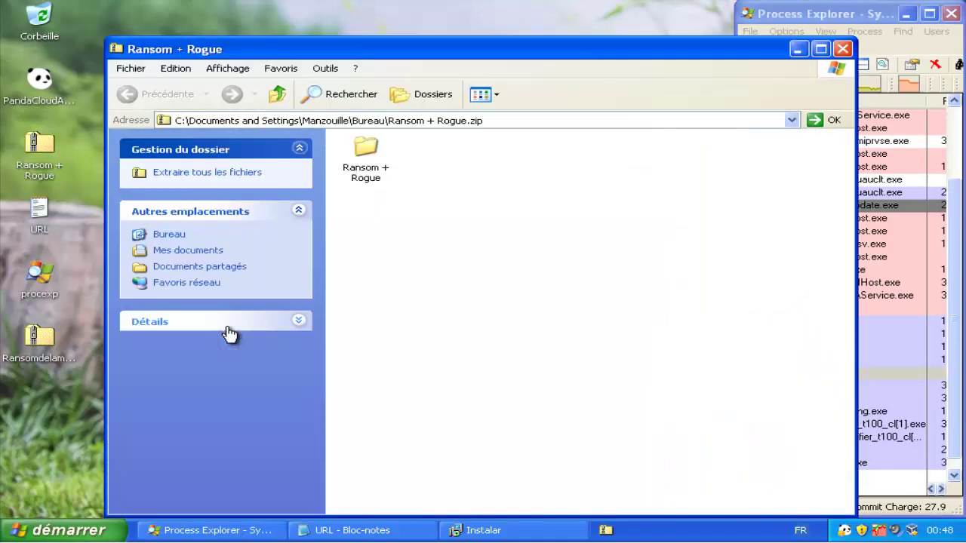
{"action": "left_click_drag", "start_coordinate": [442, 45], "coordinate": [546, 50]}
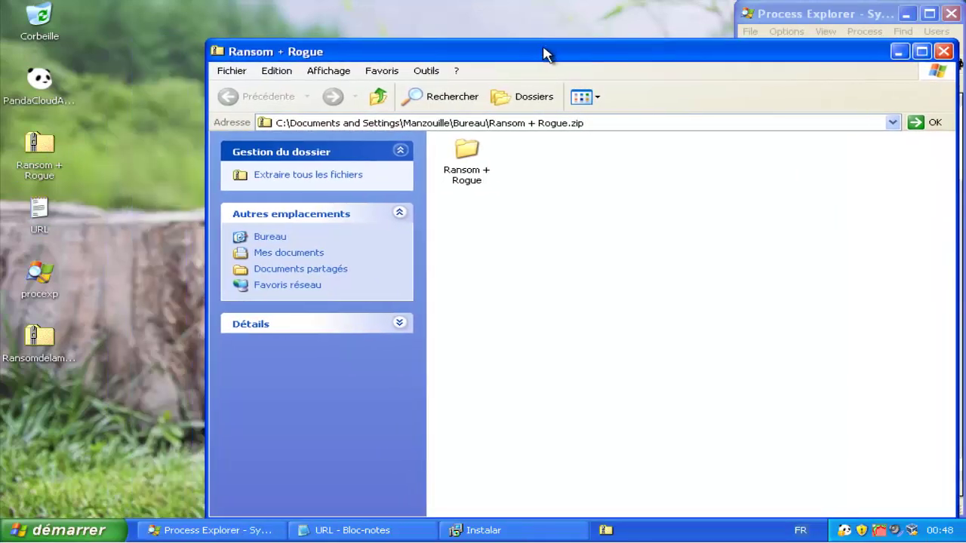
{"action": "left_click", "coordinate": [845, 532]}
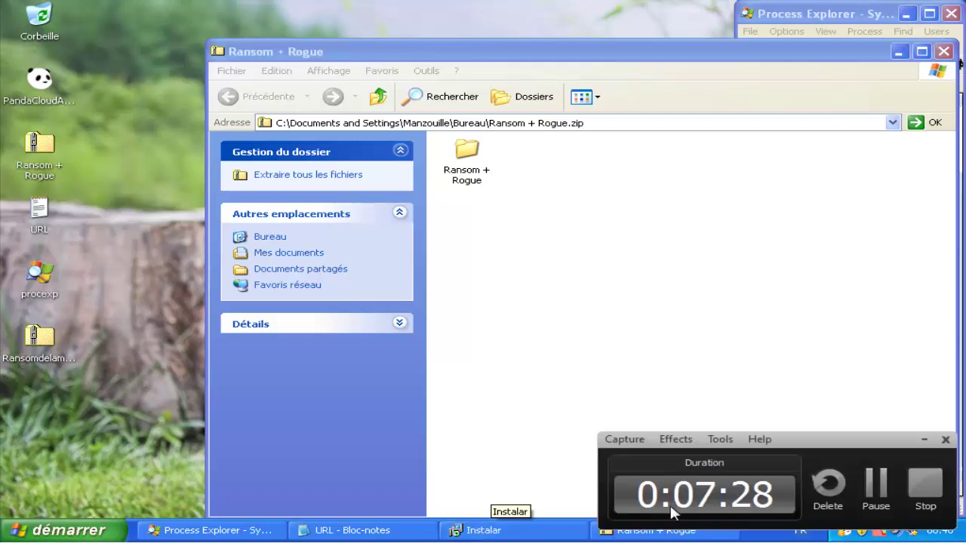
{"action": "left_click", "coordinate": [873, 508]}
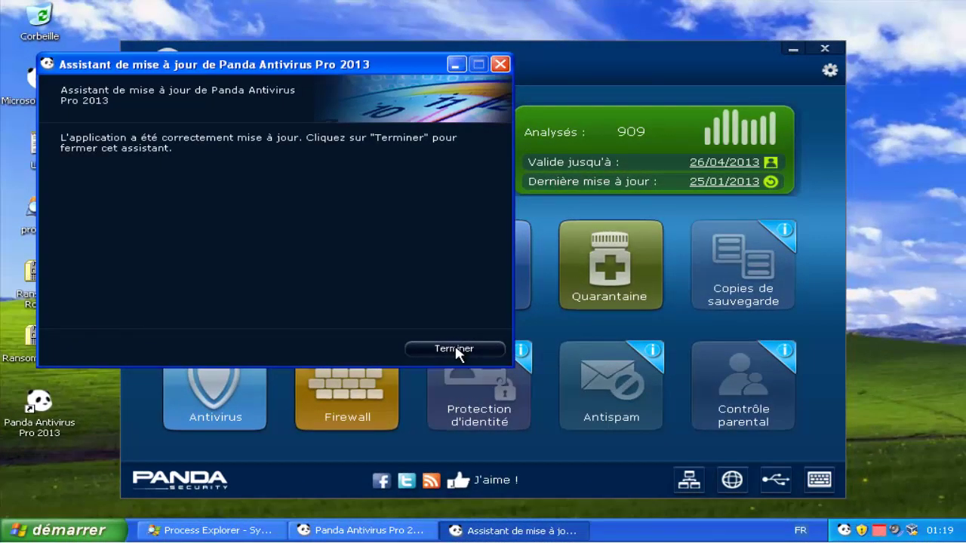
- Finish the Panda Antivirus Pro 2013 update assistant and open the program's preferences
{"action": "left_click", "coordinate": [455, 349]}
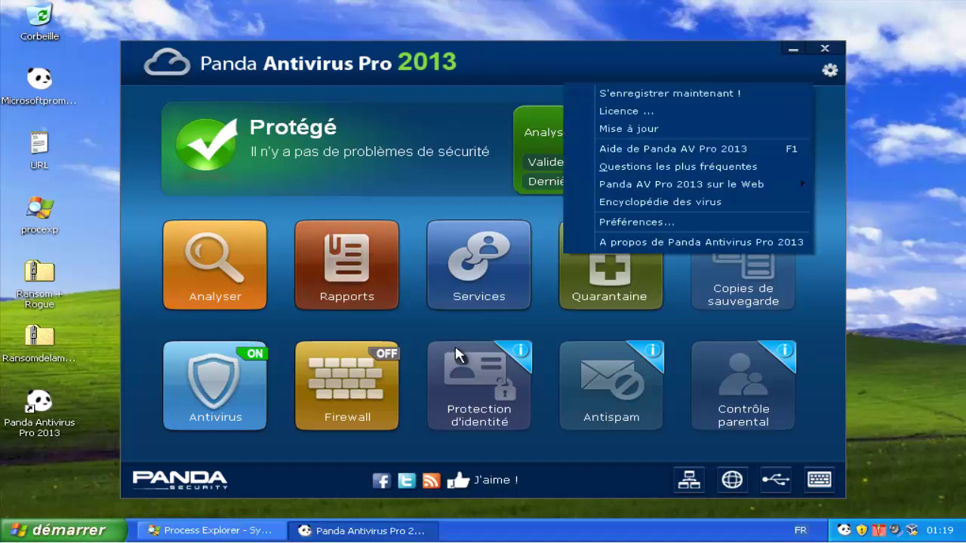
{"action": "key", "text": "Down"}
{"action": "key", "text": "Down"}
{"action": "key", "text": "Down"}
{"action": "key", "text": "Down"}
{"action": "key", "text": "Down"}
{"action": "key", "text": "Down"}
{"action": "key", "text": "Down"}
{"action": "key", "text": "Down"}
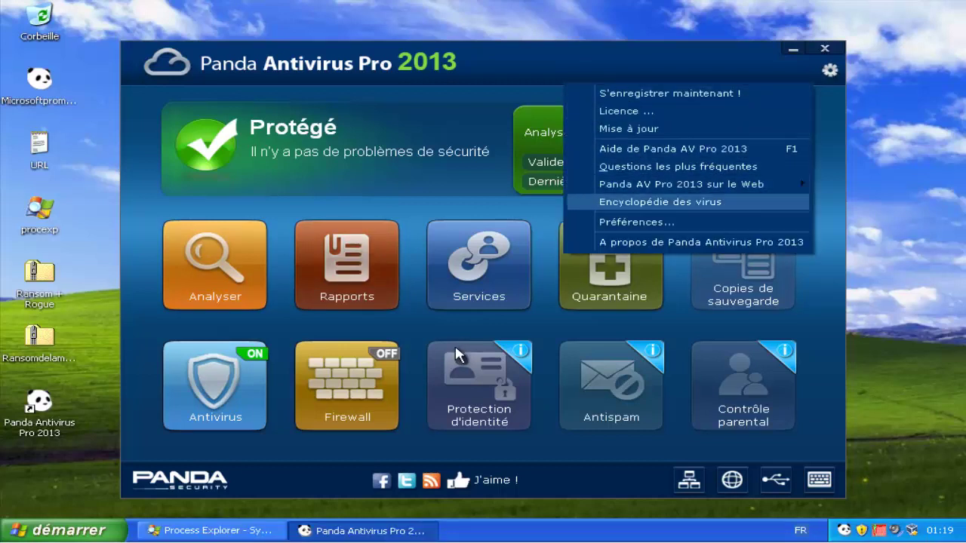
{"action": "key", "text": "Return"}
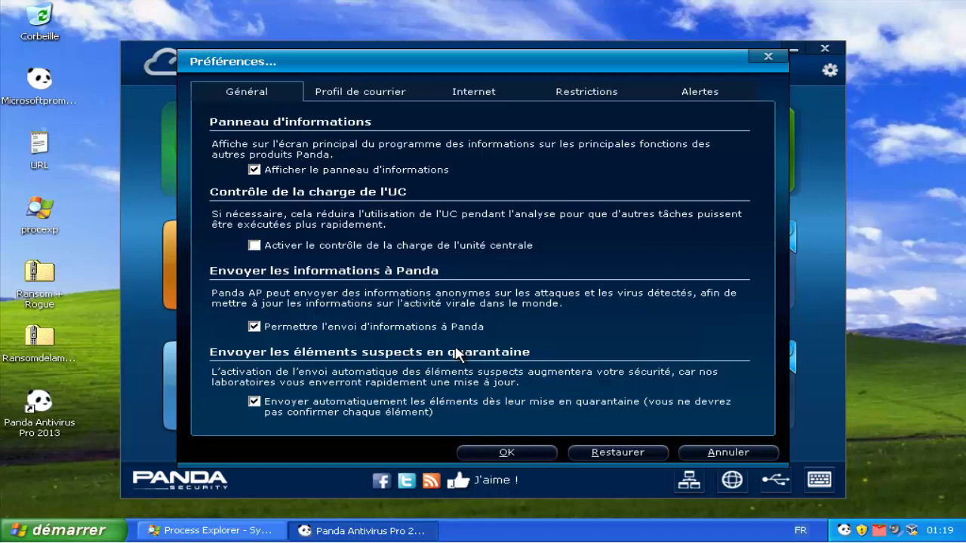
- Review the mail profile, Internet, restrictions and alerts preferences, and close them without changing anything
{"action": "key", "text": "ctrl+Tab"}
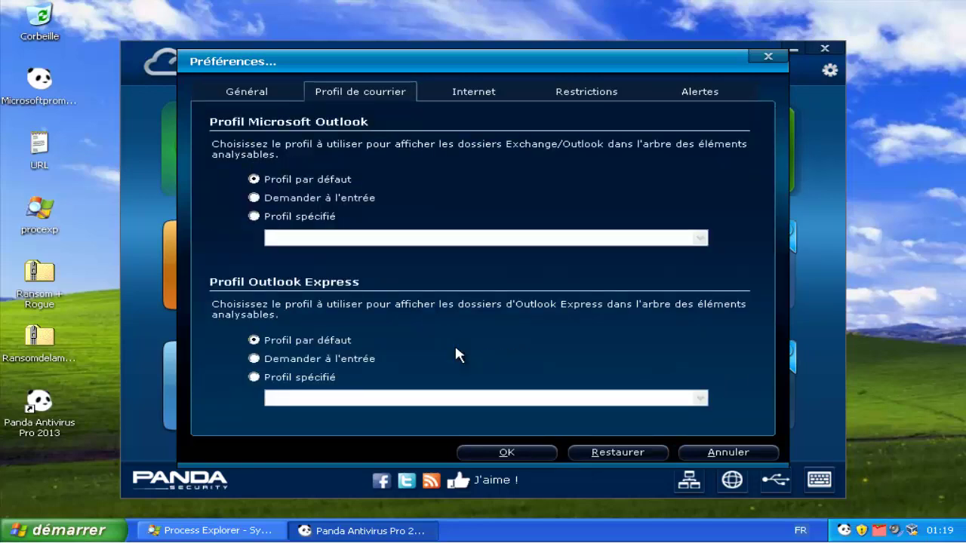
{"action": "key", "text": "ctrl+Tab"}
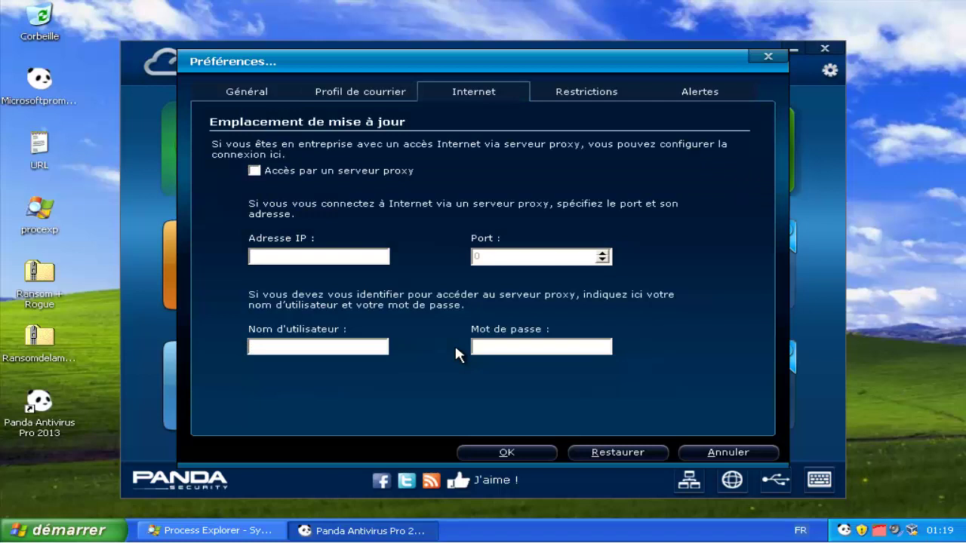
{"action": "key", "text": "ctrl+Tab"}
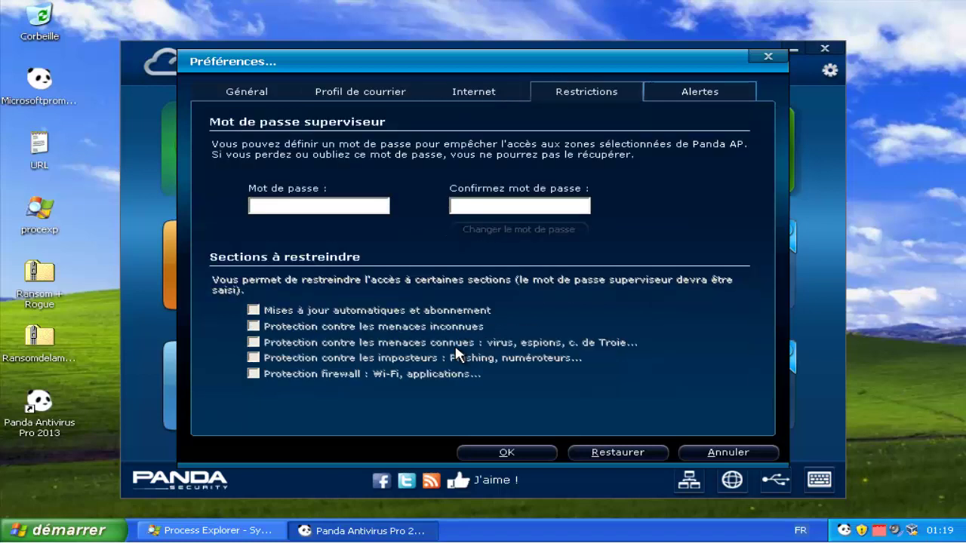
{"action": "key", "text": "ctrl+Tab"}
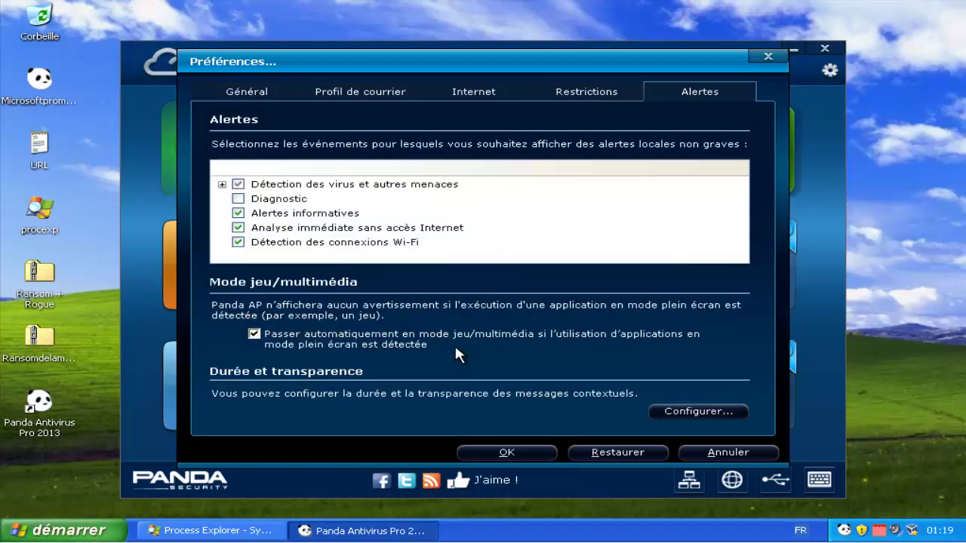
{"action": "key", "text": "Tab"}
{"action": "key", "text": "Tab"}
{"action": "key", "text": "Return"}
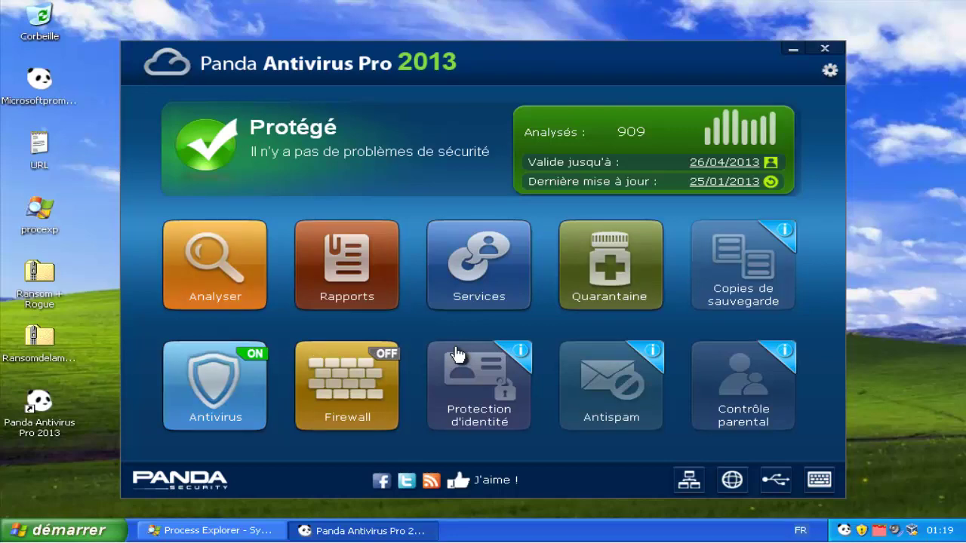
- Set the action on virus detection to Supprimer le fichier infecté in the Poste file protection settings and accept the configuration
{"action": "key", "text": "Return"}
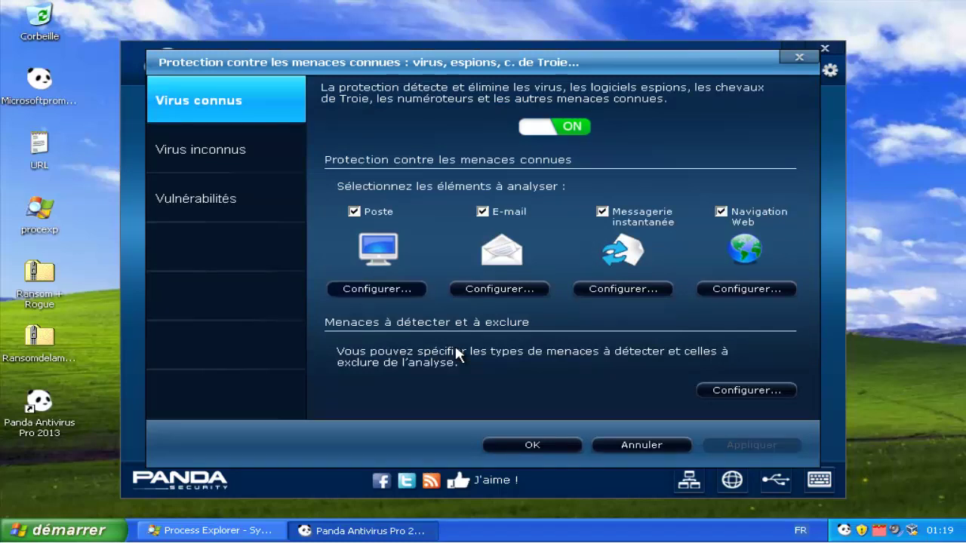
{"action": "key", "text": "Return"}
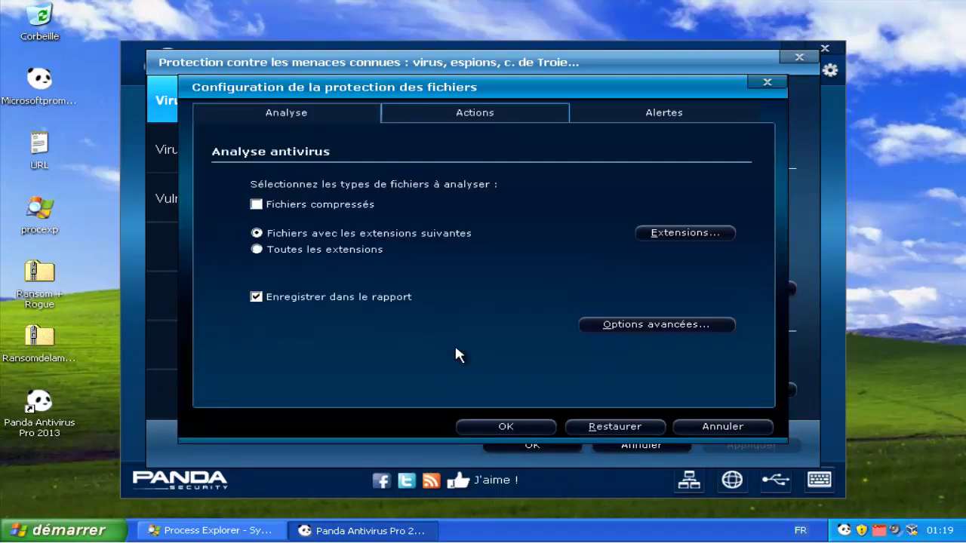
{"action": "key", "text": "ctrl+Tab"}
{"action": "key", "text": "Tab"}
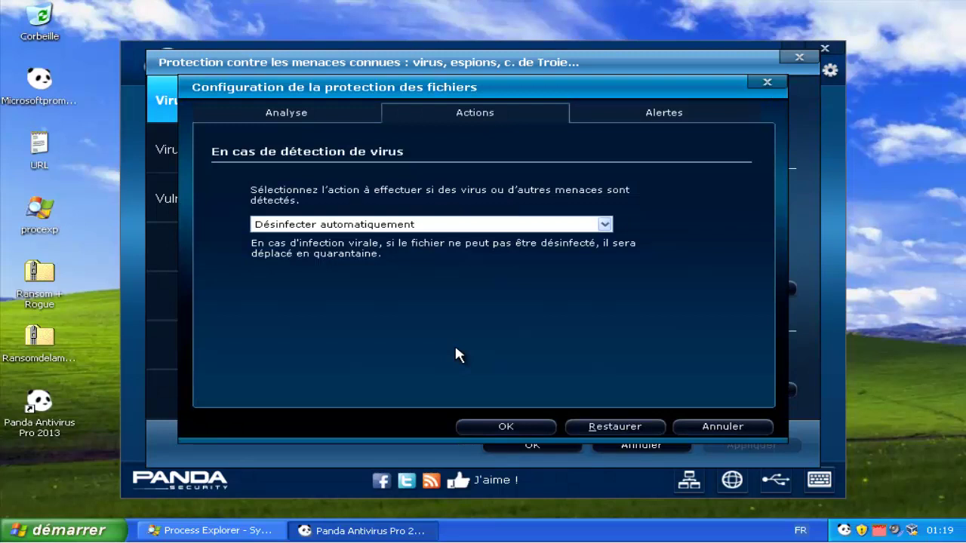
{"action": "key", "text": "alt+Down"}
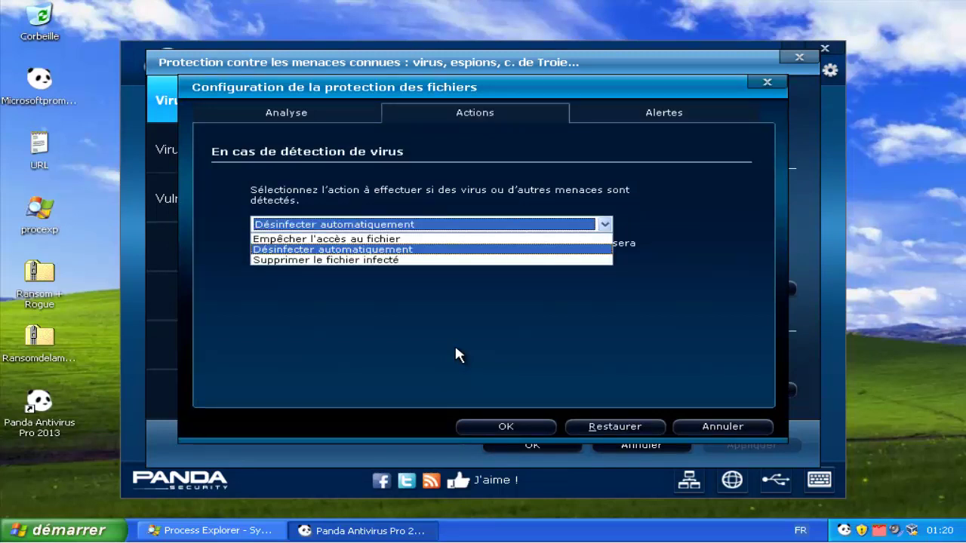
{"action": "key", "text": "Down"}
{"action": "key", "text": "Return"}
{"action": "key", "text": "ctrl+Tab"}
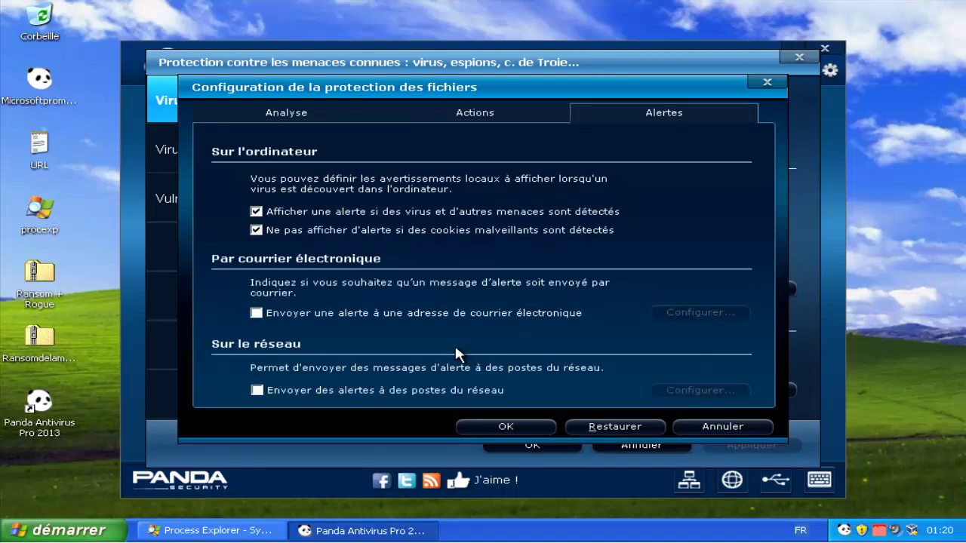
{"action": "key", "text": "Return"}
- Examine the analysis and alert settings of the Navigation Web protection, and close them without changes
{"action": "key", "text": "Down"}
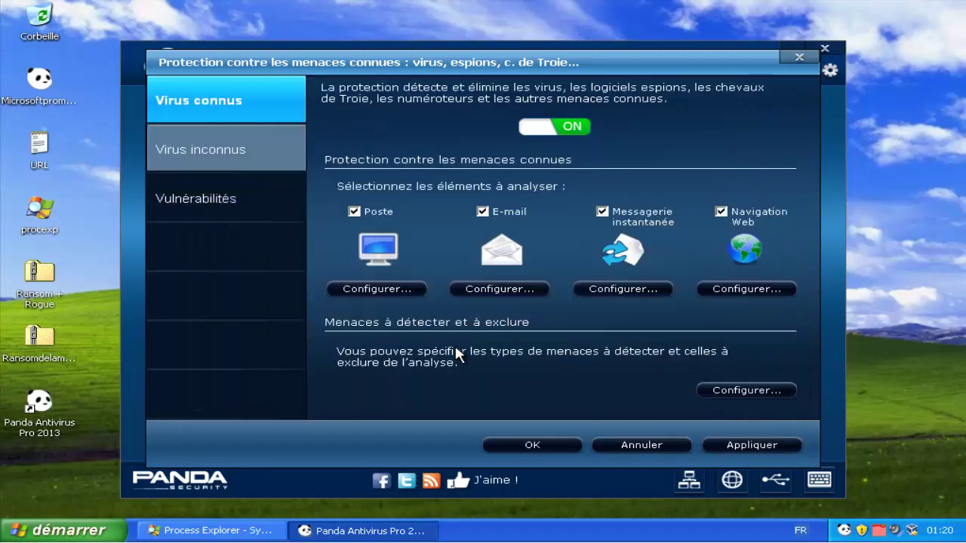
{"action": "key", "text": "Tab"}
{"action": "key", "text": "Tab"}
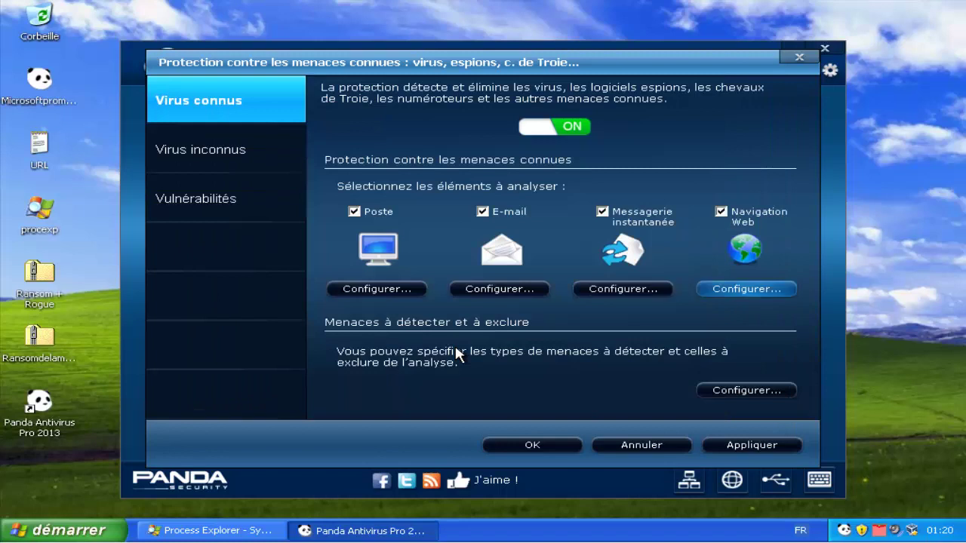
{"action": "key", "text": "Return"}
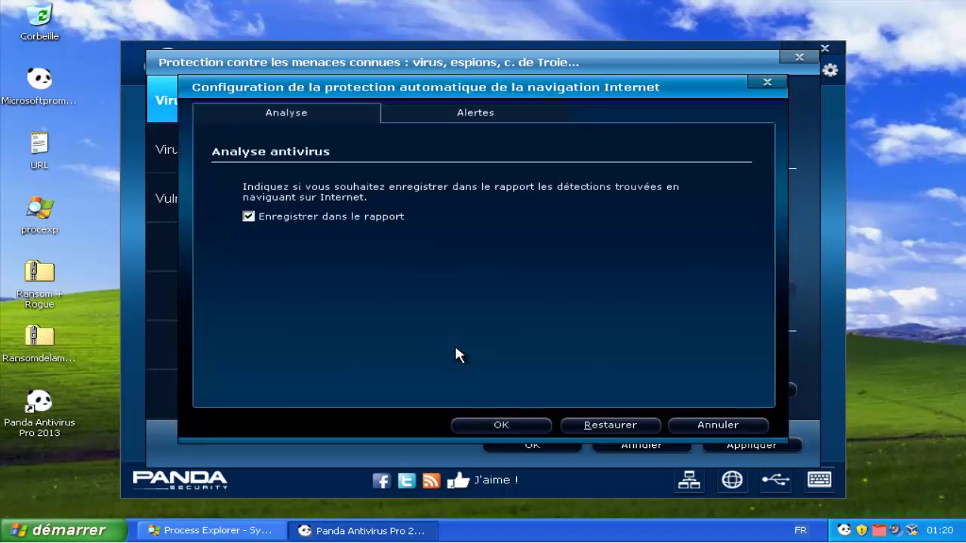
{"action": "key", "text": "ctrl+Tab"}
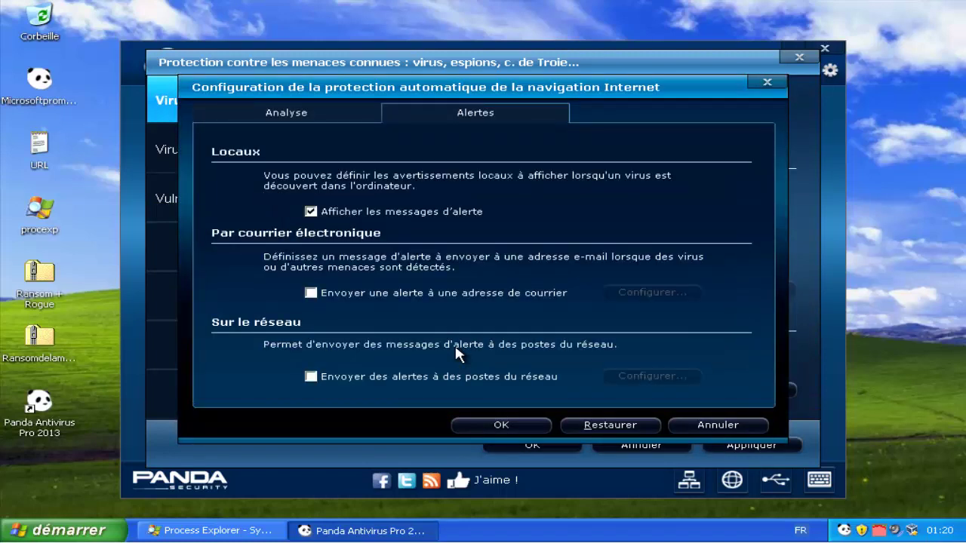
{"action": "key", "text": "Tab"}
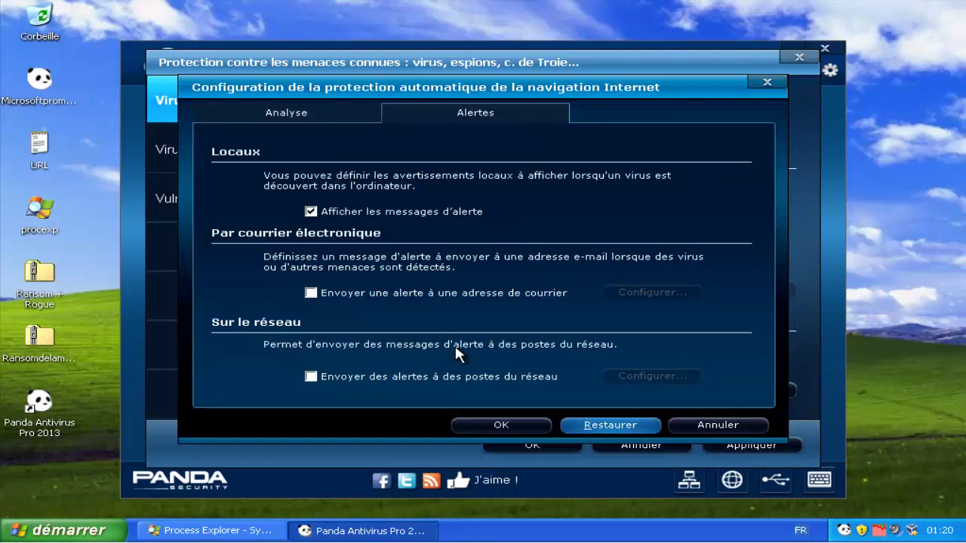
{"action": "key", "text": "Escape"}
- Examine the threats to detect and exclude, including the advanced Internet Explorer restore options for spyware, and close these dialogs
{"action": "key", "text": "Tab"}
{"action": "key", "text": "Return"}
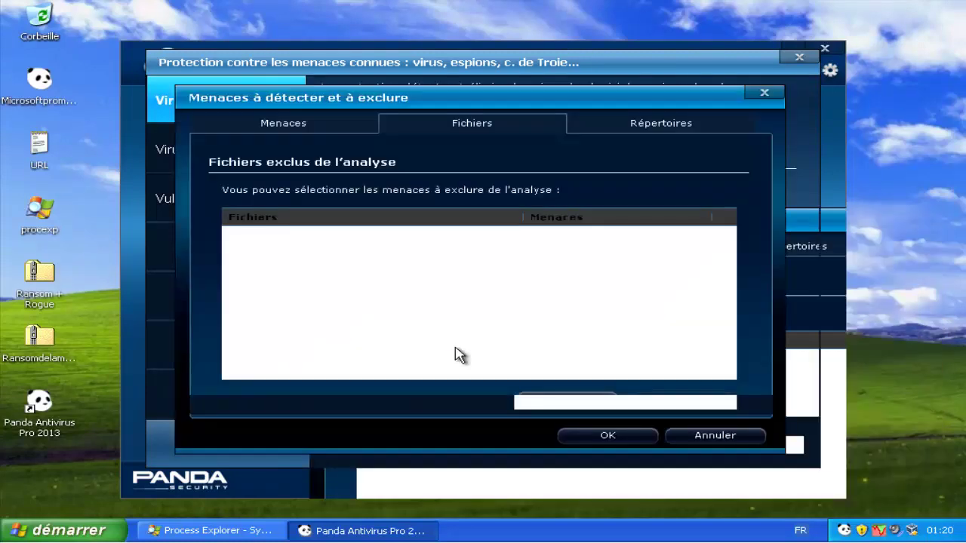
{"action": "key", "text": "ctrl+shift+Tab"}
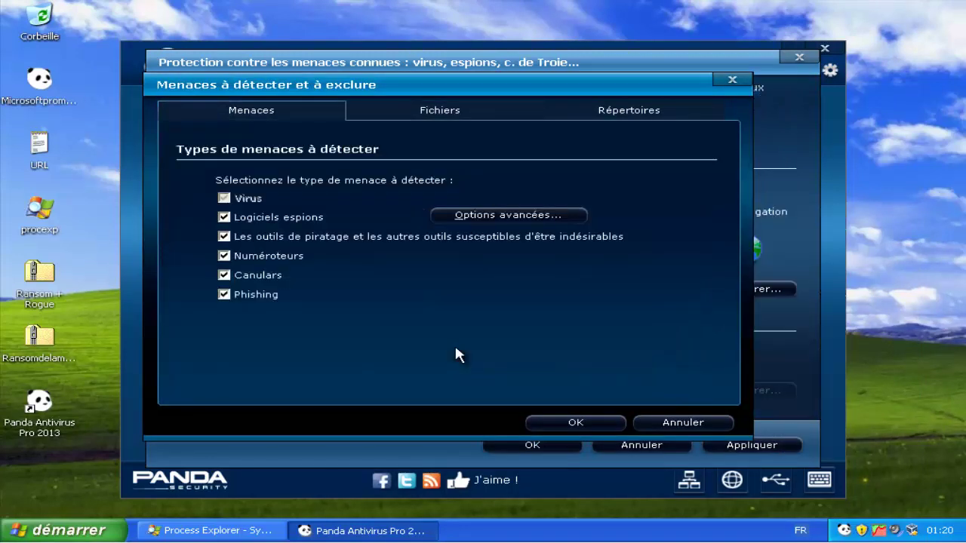
{"action": "key", "text": "Tab"}
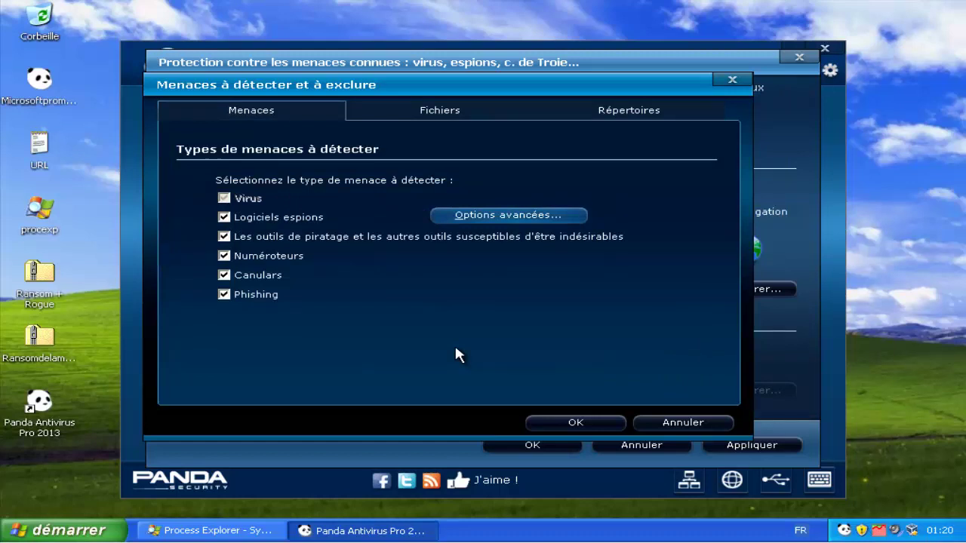
{"action": "key", "text": "Return"}
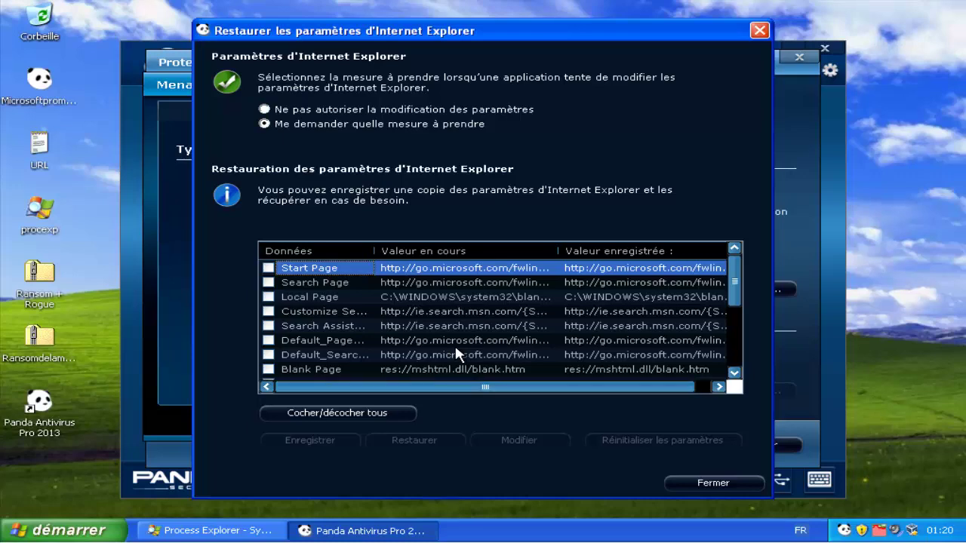
{"action": "key", "text": "Tab"}
{"action": "key", "text": "Return"}
{"action": "key", "text": "Escape"}
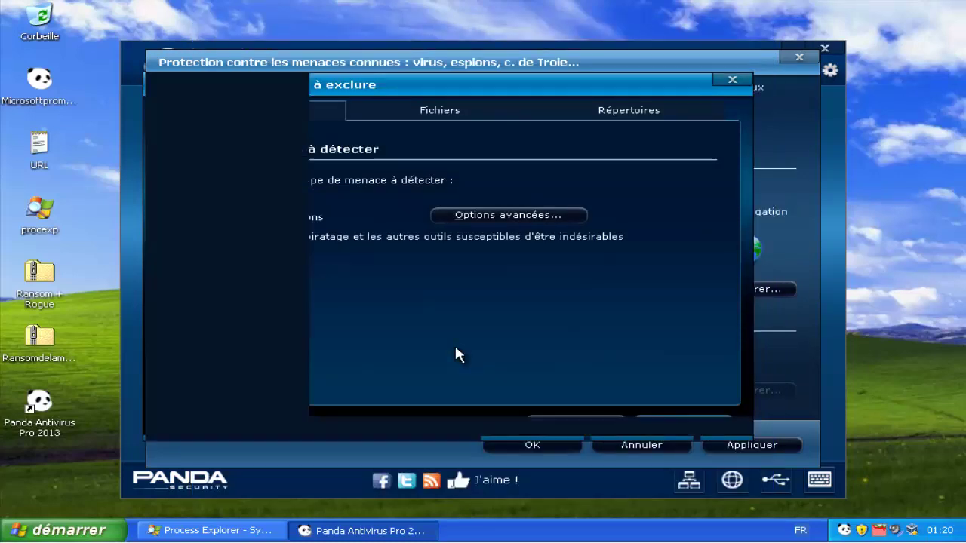
- Review the Virus inconnus and Vulnérabilités protection pages, and return to the main antivirus window
{"action": "key", "text": "Down"}
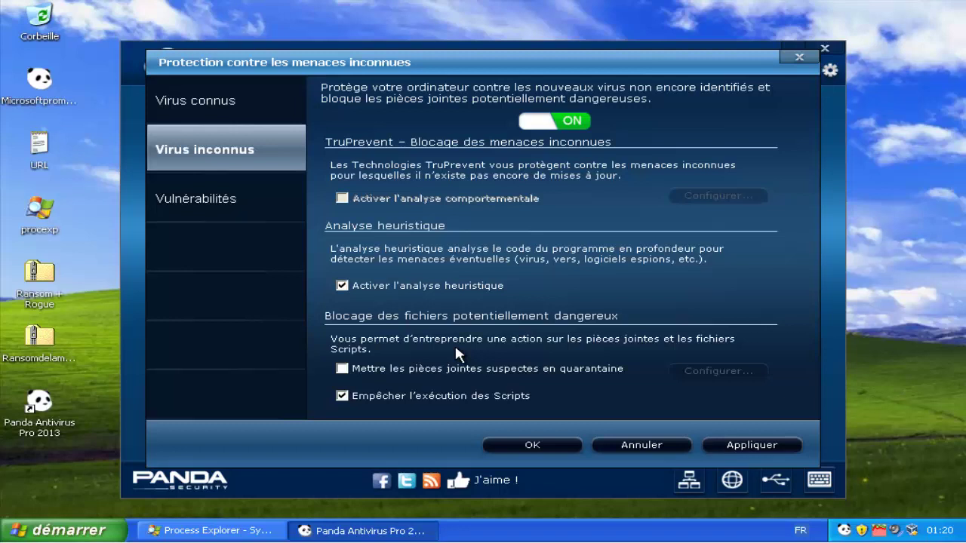
{"action": "key", "text": "Down"}
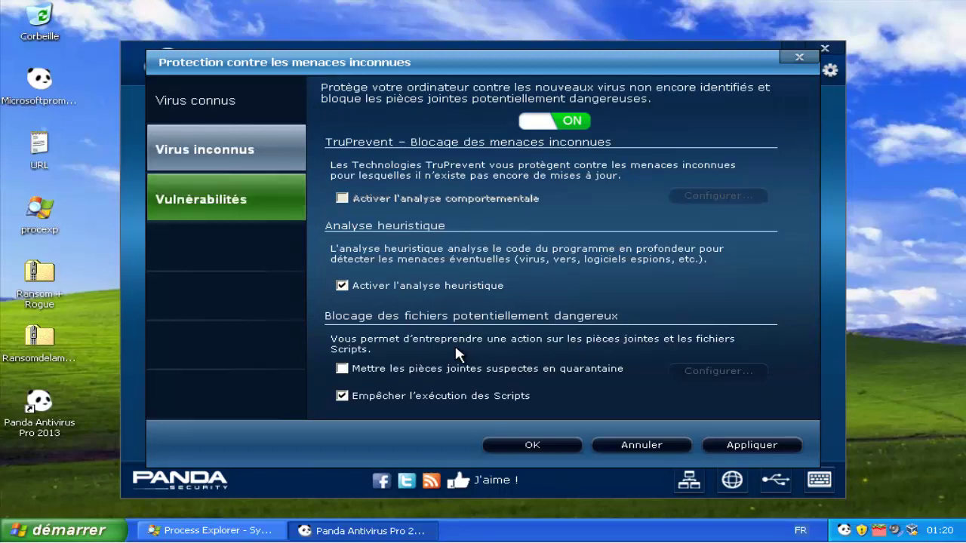
{"action": "key", "text": "Return"}
{"action": "key", "text": "Escape"}
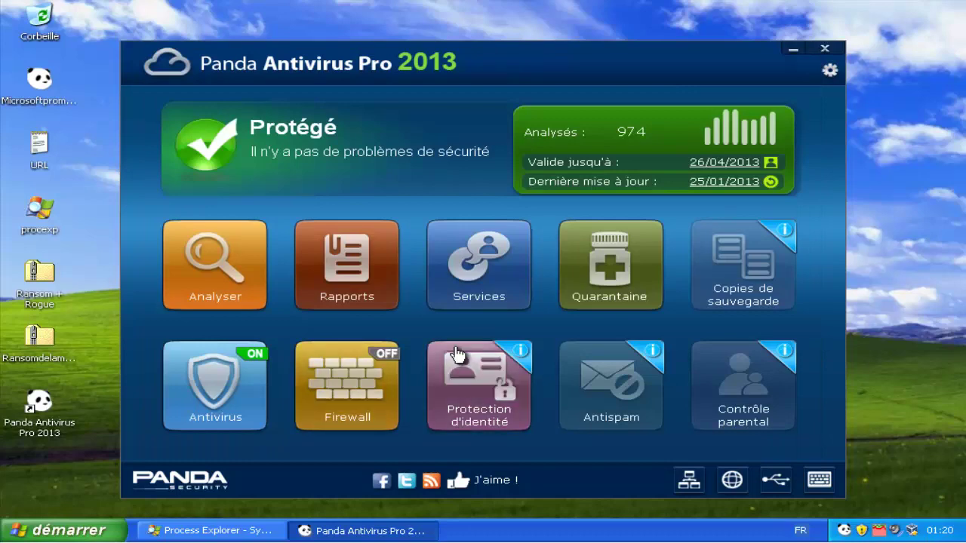
- View the Protection d'identité page of the advanced protection offer and close it
{"action": "left_click", "coordinate": [456, 355]}
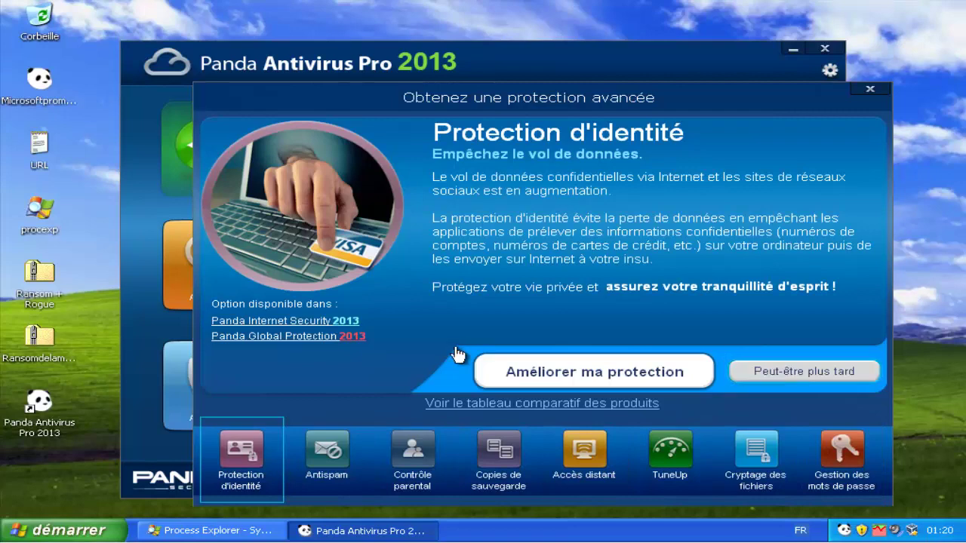
{"action": "key", "text": "Escape"}
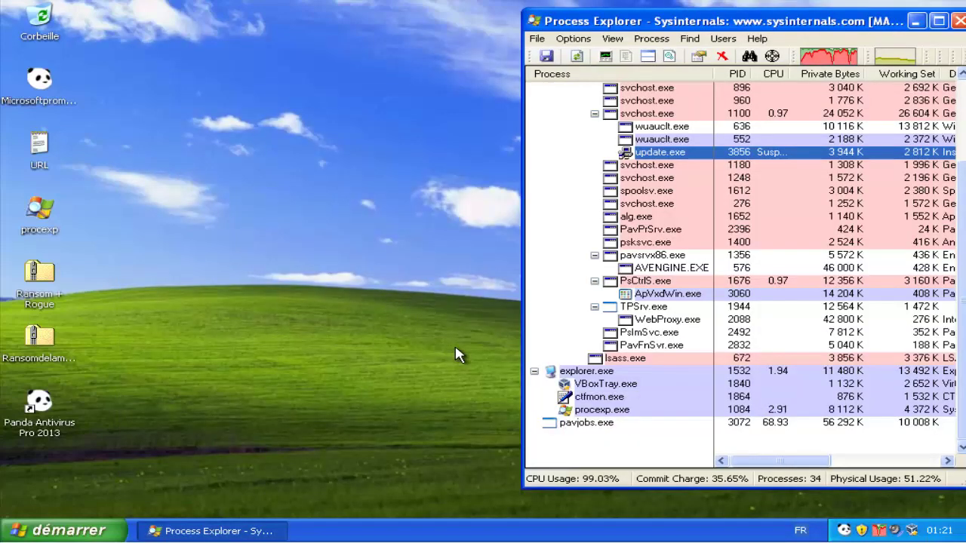
- Widen the Process Explorer window and examine the running Panda processes, including AVENGINE.EXE, WebProxy.exe and PavFnSvr.exe
{"action": "left_click_drag", "start_coordinate": [522, 352], "coordinate": [139, 352]}
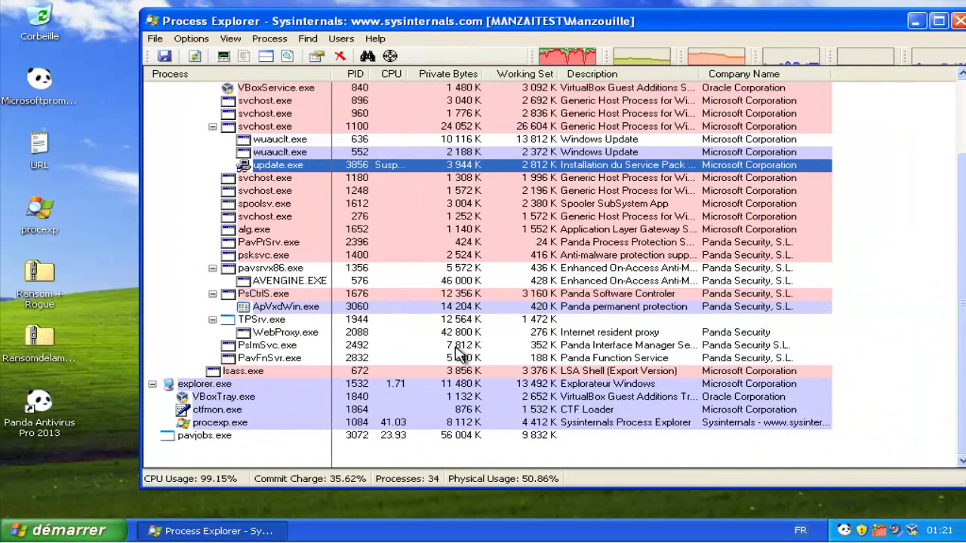
{"action": "key", "text": "Down"}
{"action": "key", "text": "Down"}
{"action": "key", "text": "Down"}
{"action": "key", "text": "Down"}
{"action": "key", "text": "Down"}
{"action": "key", "text": "Down"}
{"action": "key", "text": "Down"}
{"action": "key", "text": "Down"}
{"action": "key", "text": "Down"}
{"action": "key", "text": "Down"}
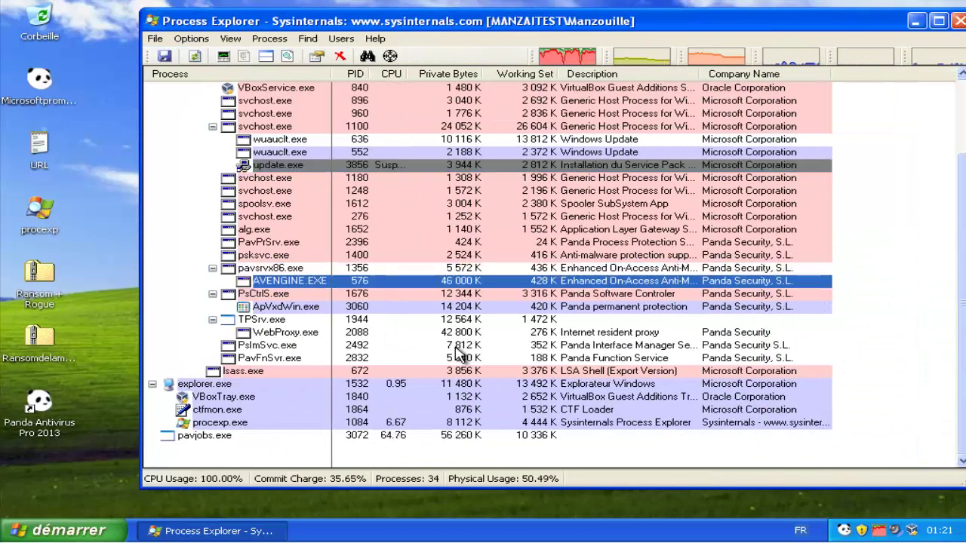
{"action": "key", "text": "Down"}
{"action": "key", "text": "Down"}
{"action": "key", "text": "Down"}
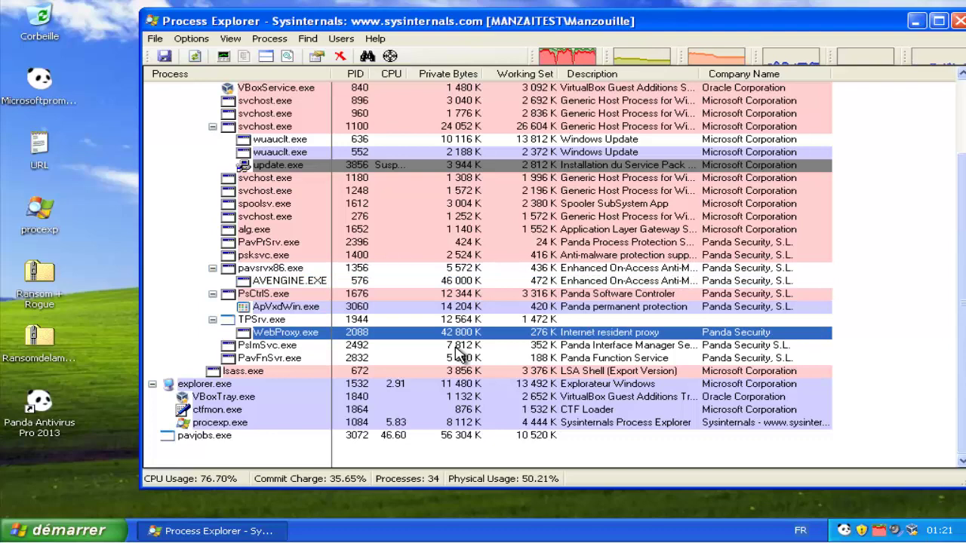
{"action": "key", "text": "Down"}
{"action": "key", "text": "Down"}
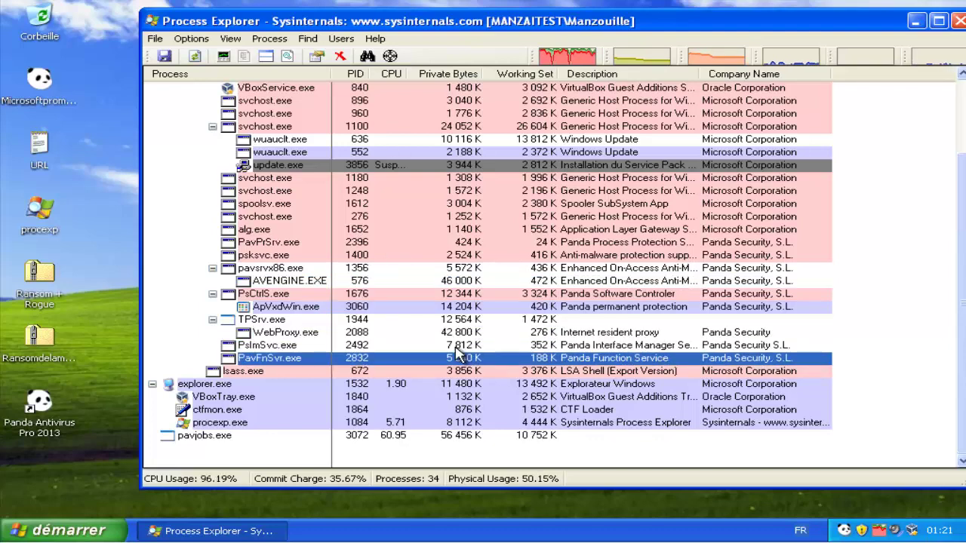
{"action": "key", "text": "End"}
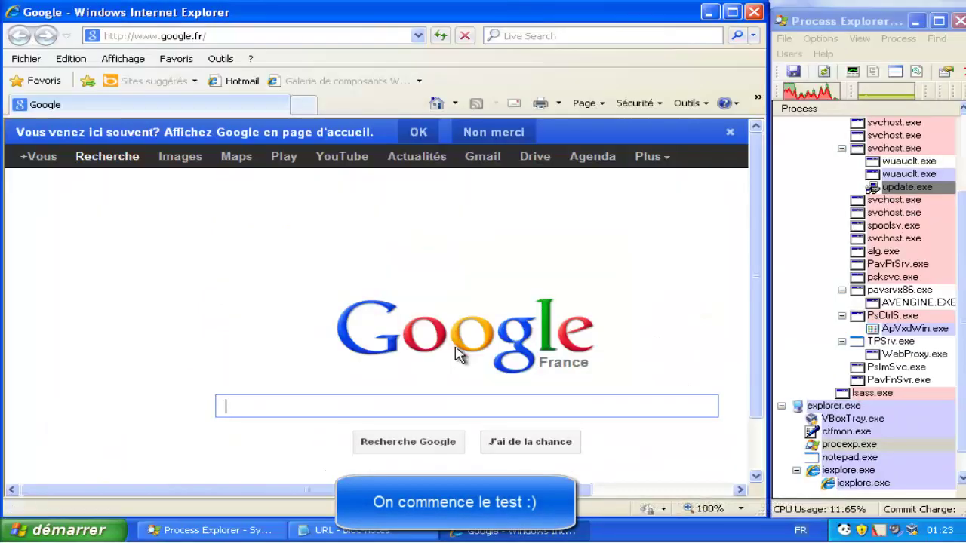
- Copy the first Trojans URL, ending in fb13.4.4_fr.exe, from the URL text file and load it in Internet Explorer
{"action": "key", "text": "alt+Tab"}
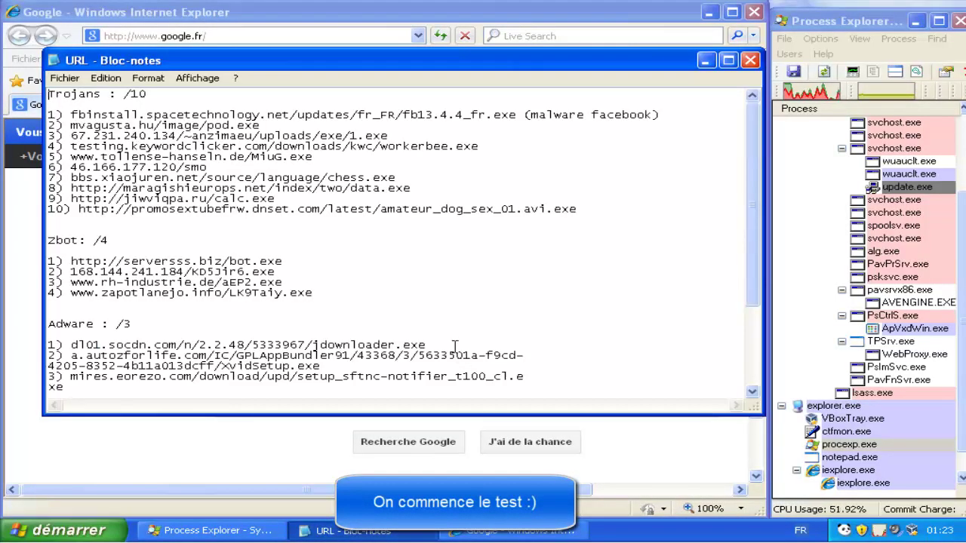
{"action": "left_click_drag", "start_coordinate": [516, 115], "coordinate": [47, 115]}
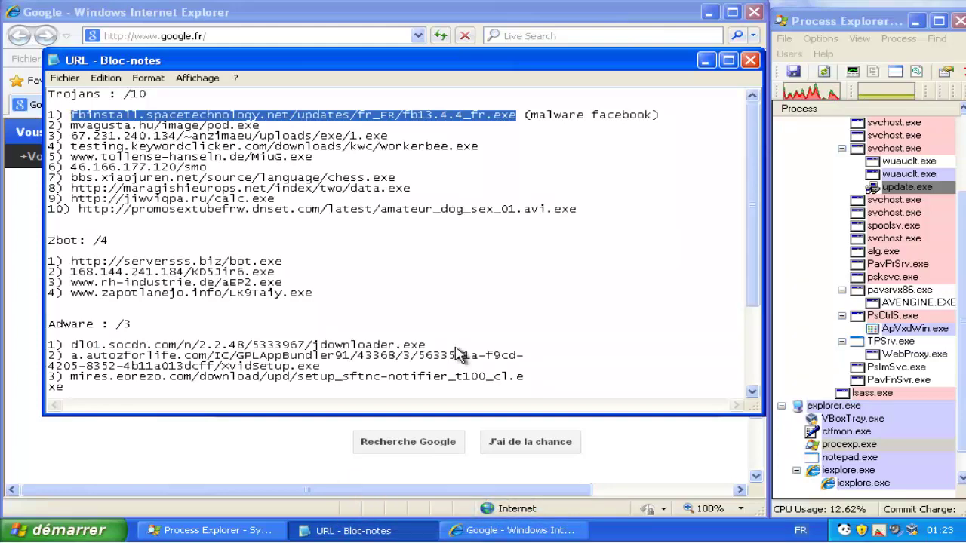
{"action": "key", "text": "ctrl+c"}
{"action": "key", "text": "alt+Tab"}
{"action": "key", "text": "alt+d"}
{"action": "key", "text": "ctrl+v"}
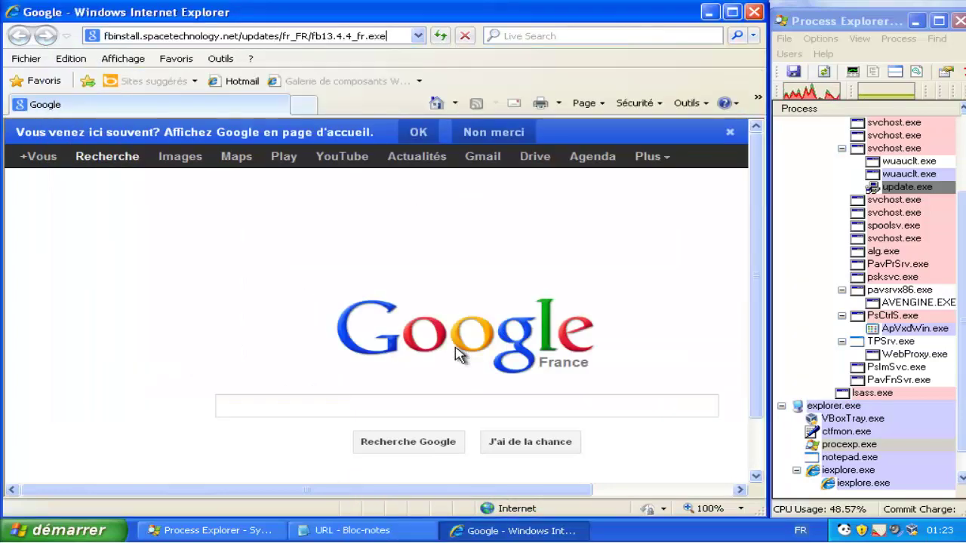
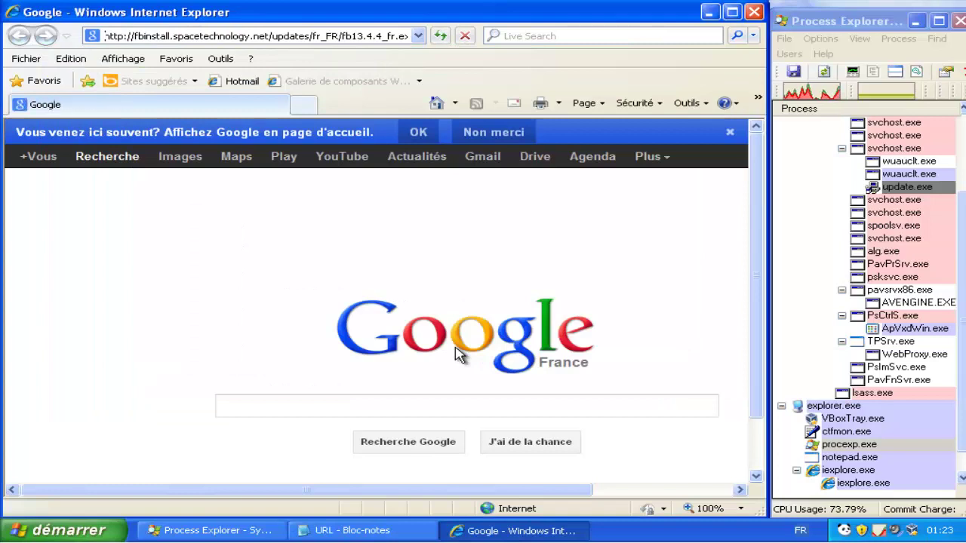
{"action": "key", "text": "Return"}
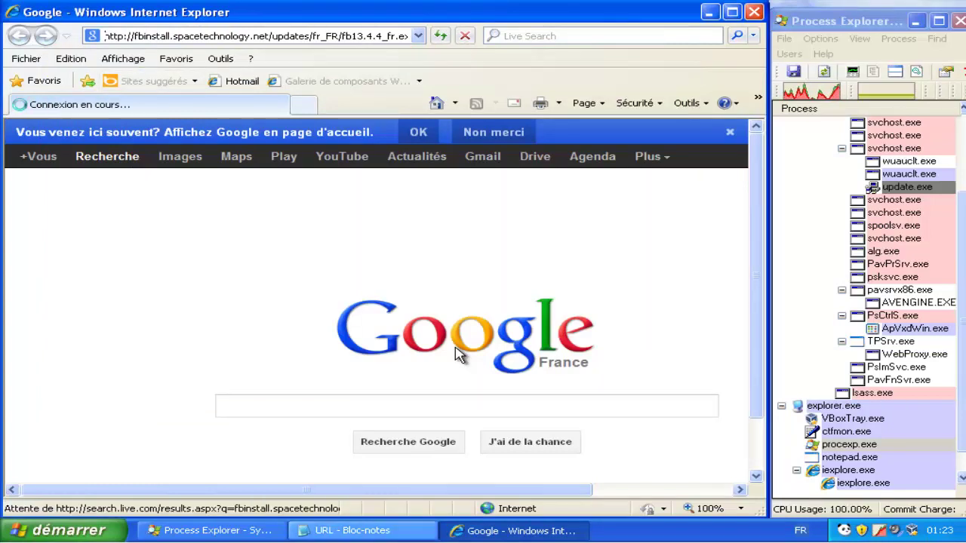
- Mark the first Trojans entry in the URL text file with "o" before its address
{"action": "key", "text": "alt+Tab"}
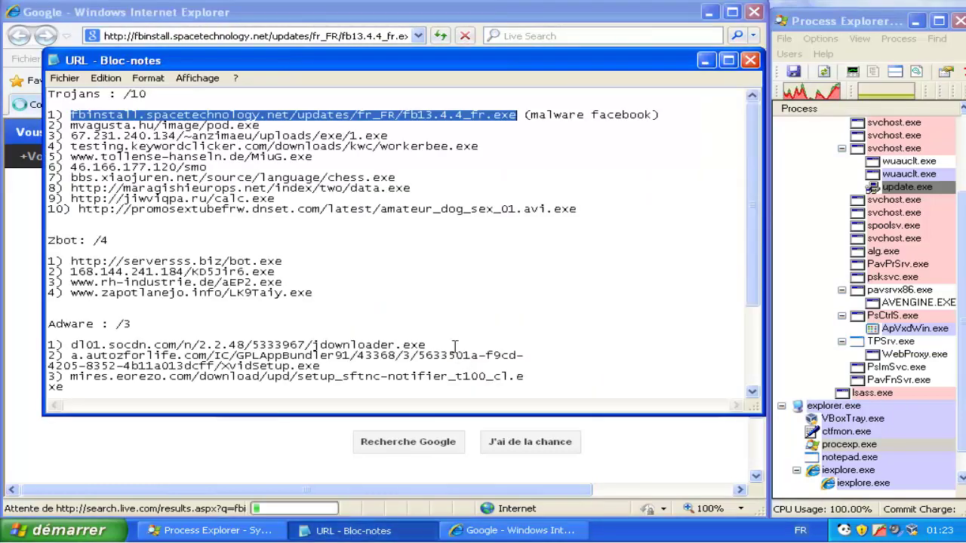
{"action": "key", "text": "Left"}
{"action": "type", "text": "o"}
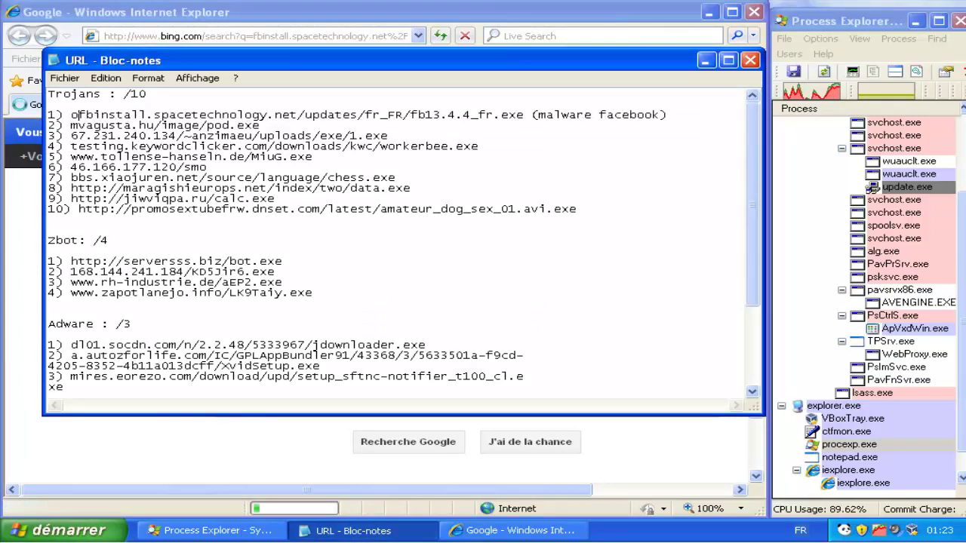
- Copy the second Trojans URL, mvagusta.hu/image/pod.exe, and load it in Internet Explorer
{"action": "key", "text": "Down"}
{"action": "key", "text": "End"}
{"action": "key", "text": "shift+Home"}
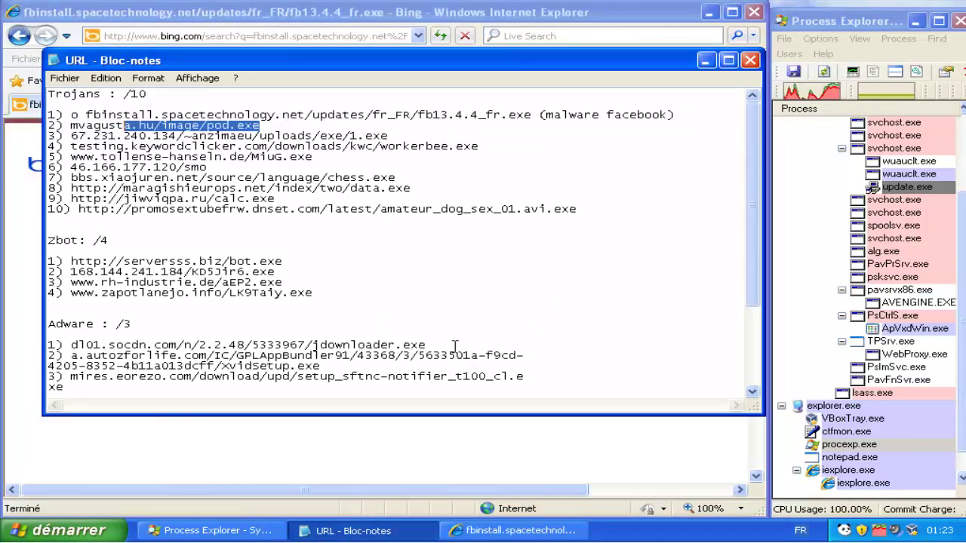
{"action": "key", "text": "shift+Right"}
{"action": "key", "text": "shift+Right"}
{"action": "key", "text": "shift+Right"}
{"action": "key", "text": "shift+Right"}
{"action": "key", "text": "ctrl+c"}
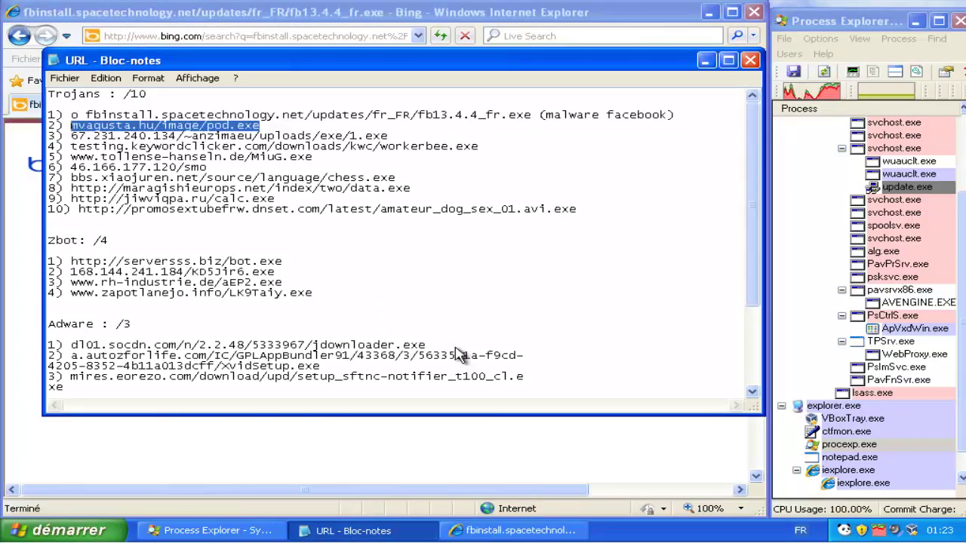
{"action": "key", "text": "alt+Tab"}
{"action": "key", "text": "alt+d"}
{"action": "key", "text": "ctrl+v"}
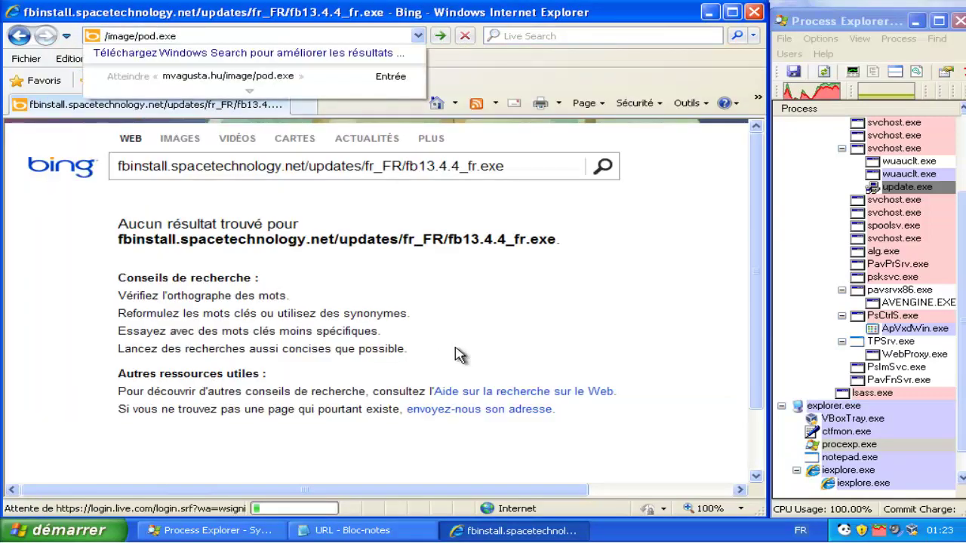
{"action": "key", "text": "Return"}
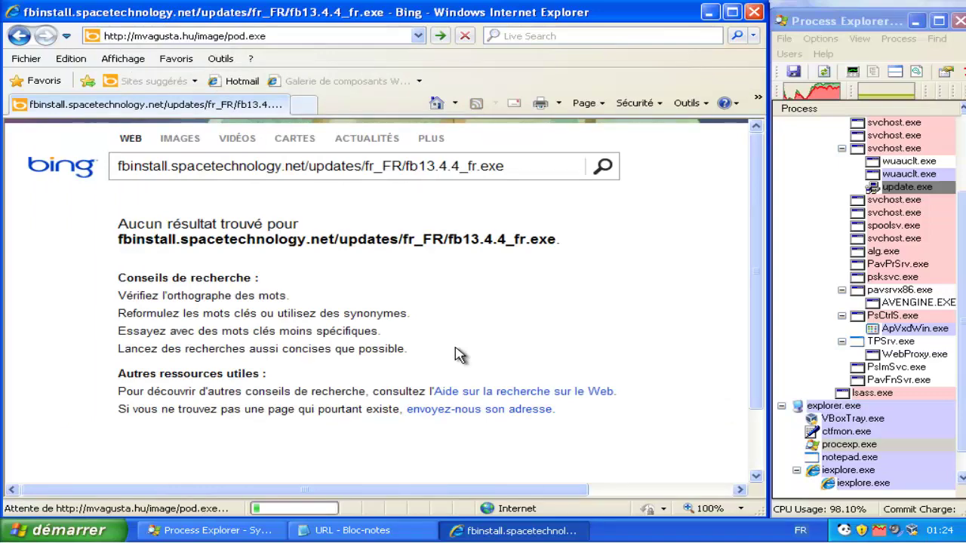
- Copy the third Trojans URL, ending in uploads/exe/1.exe, and load it in Internet Explorer
{"action": "key", "text": "alt+Tab"}
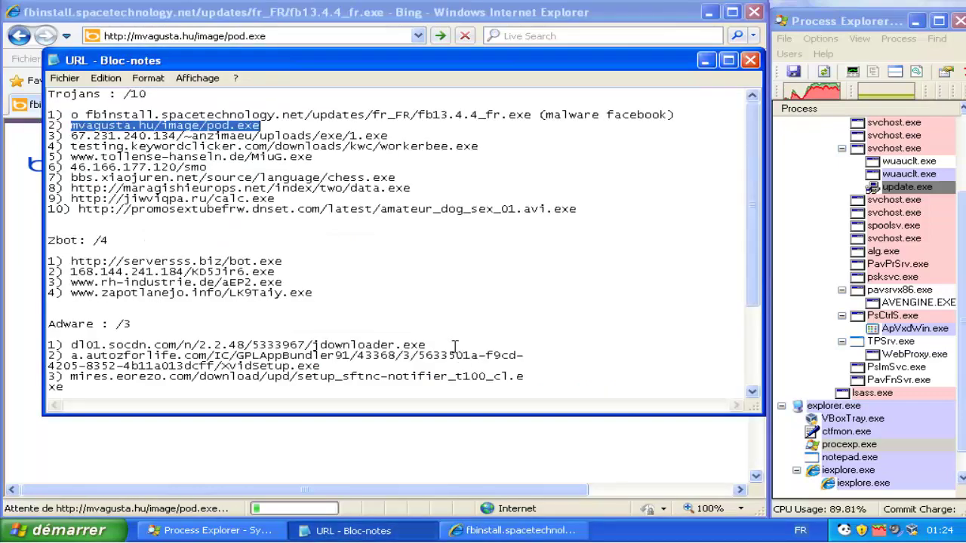
{"action": "key", "text": "Down"}
{"action": "key", "text": "End"}
{"action": "key", "text": "shift+Left"}
{"action": "key", "text": "shift+Left"}
{"action": "key", "text": "shift+Left"}
{"action": "key", "text": "shift+Left"}
{"action": "key", "text": "shift+Left"}
{"action": "key", "text": "shift+Left"}
{"action": "key", "text": "shift+Left"}
{"action": "key", "text": "shift+Left"}
{"action": "key", "text": "shift+Left"}
{"action": "key", "text": "shift+Left"}
{"action": "key", "text": "shift+Left"}
{"action": "key", "text": "shift+Left"}
{"action": "key", "text": "shift+Left"}
{"action": "key", "text": "shift+Left"}
{"action": "key", "text": "shift+Left"}
{"action": "key", "text": "shift+Left"}
{"action": "key", "text": "shift+Left"}
{"action": "key", "text": "shift+Left"}
{"action": "key", "text": "shift+Left"}
{"action": "key", "text": "shift+Left"}
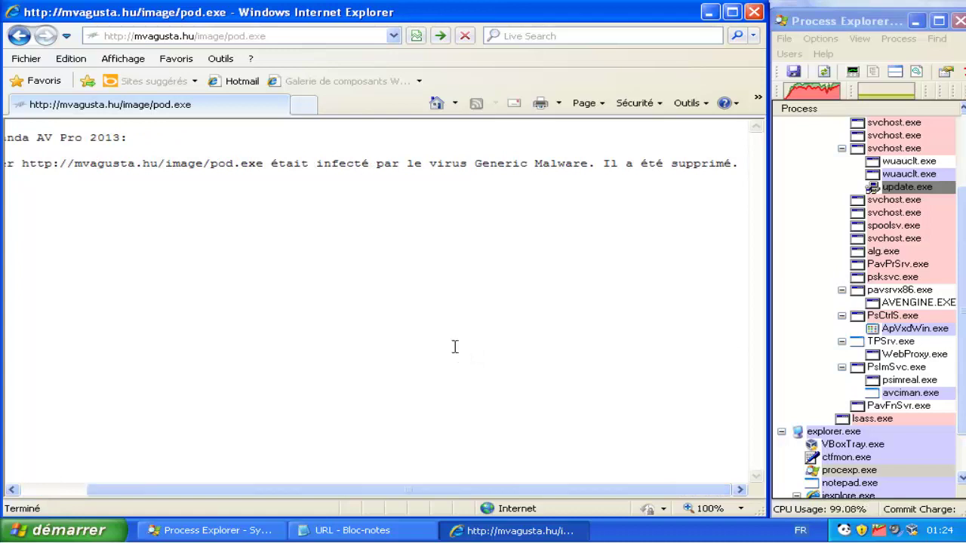
{"action": "left_click", "coordinate": [459, 356]}
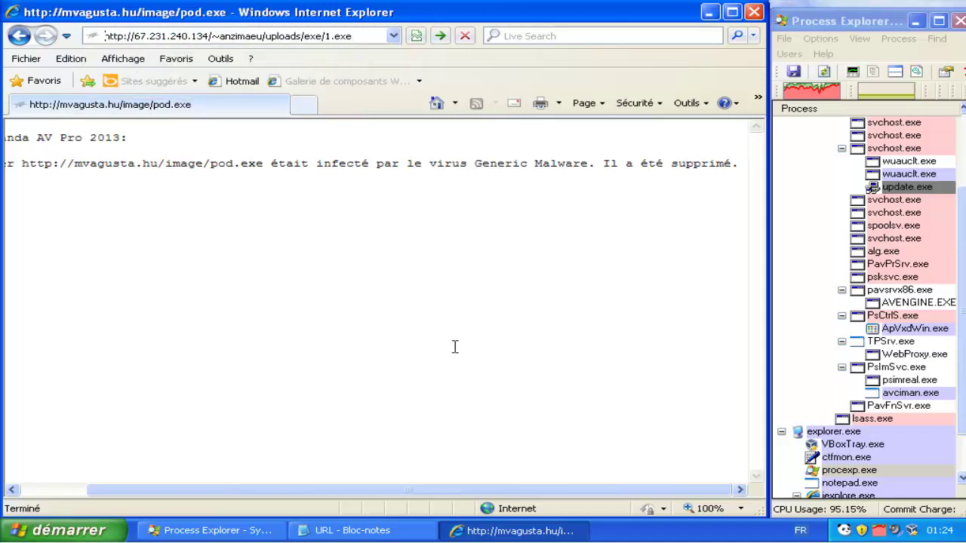
- Mark the second Trojans entry in the URL text file with "v" before its address
{"action": "key", "text": "alt+Tab"}
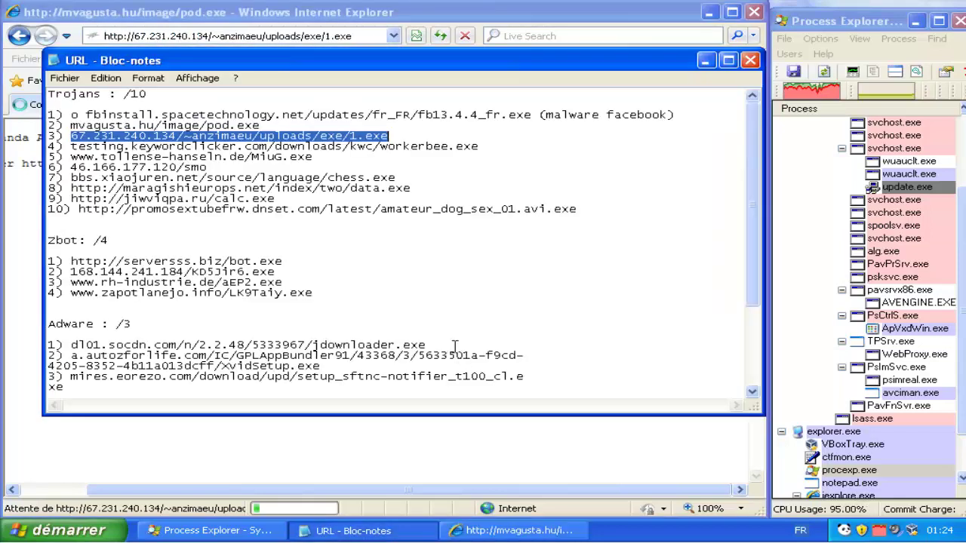
{"action": "key", "text": "Up"}
{"action": "type", "text": "v"}
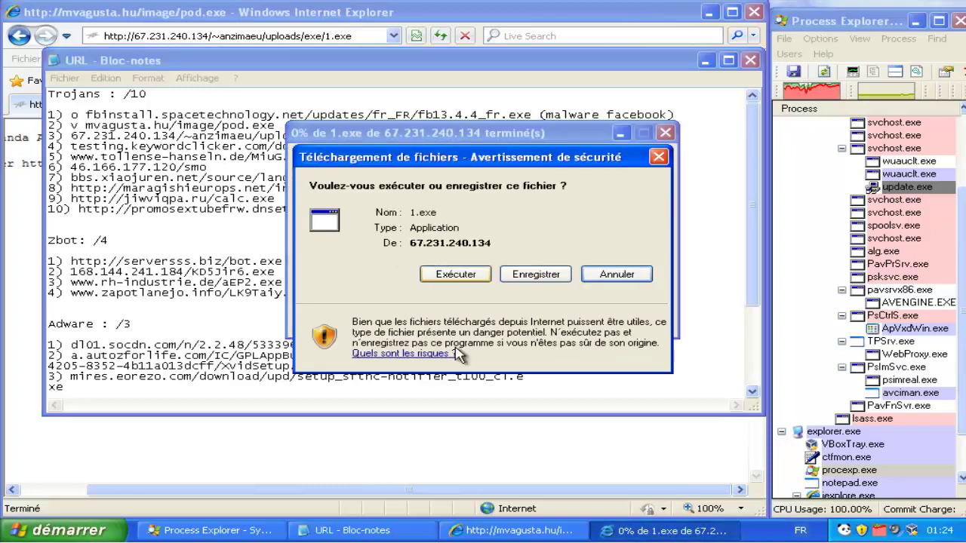
- Run the downloaded 1.exe and accept the unknown publisher security warning
{"action": "key", "text": "Return"}
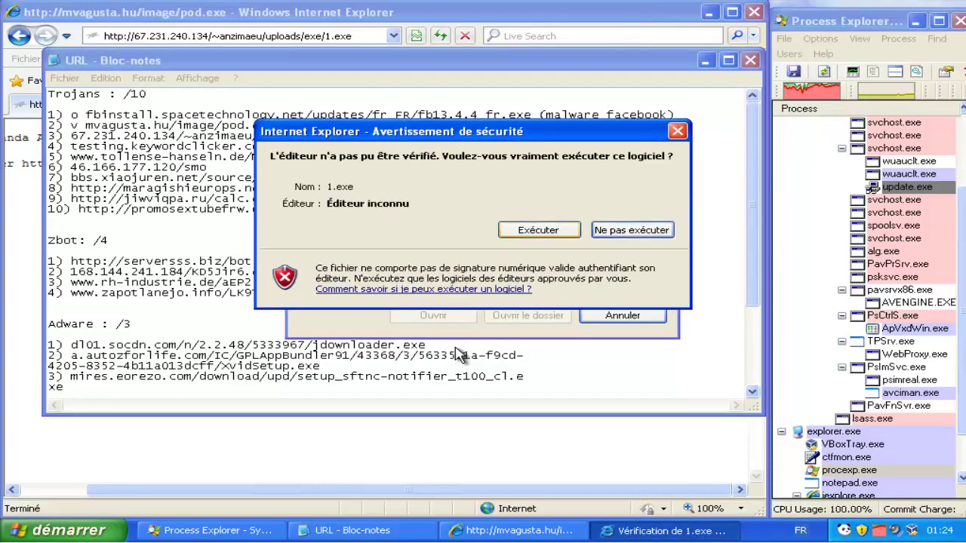
{"action": "key", "text": "Return"}
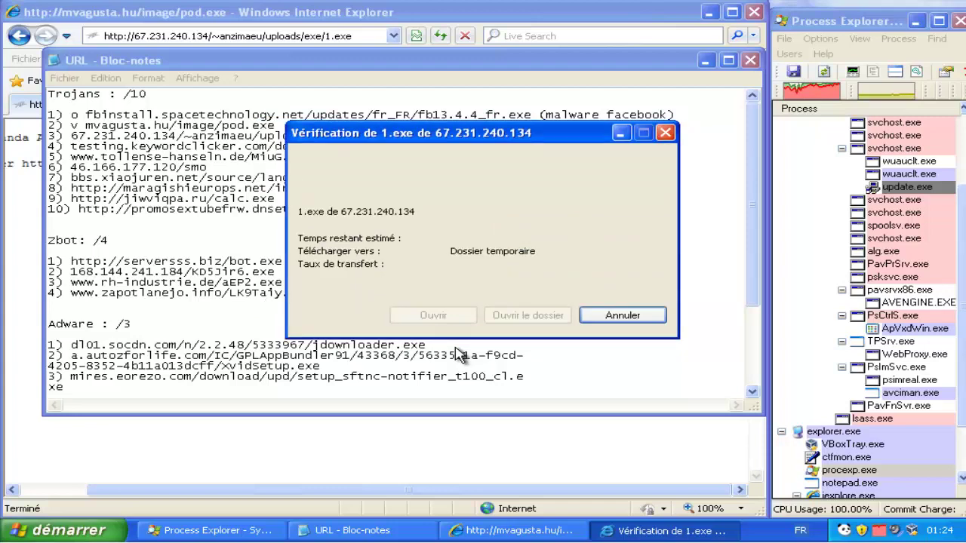
- Return to the URL text file and select the fourth Trojans URL, testing.keywordclicker.com/downloads/kwc/workerbee.exe
{"action": "left_click", "coordinate": [458, 354]}
{"action": "scroll", "coordinate": [454, 345], "scroll_direction": "down", "scroll_amount": 1}
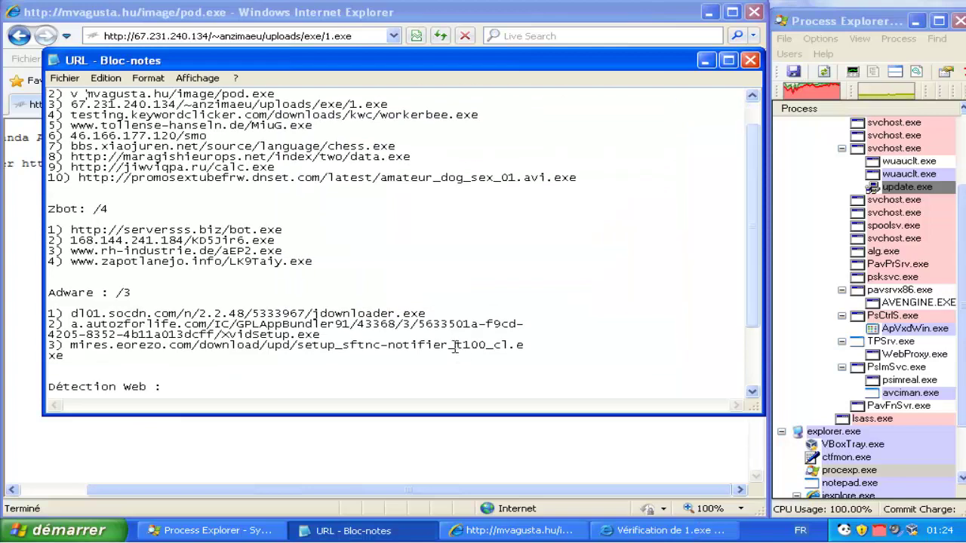
{"action": "key", "text": "shift+Left"}
{"action": "key", "text": "shift+Left"}
{"action": "key", "text": "shift+Left"}
{"action": "key", "text": "shift+Left"}
{"action": "key", "text": "shift+Left"}
{"action": "key", "text": "shift+Left"}
{"action": "key", "text": "shift+Left"}
{"action": "key", "text": "shift+Left"}
{"action": "key", "text": "shift+Left"}
{"action": "key", "text": "shift+Left"}
{"action": "key", "text": "shift+Left"}
{"action": "key", "text": "shift+Left"}
{"action": "key", "text": "shift+Left"}
{"action": "key", "text": "shift+Left"}
{"action": "key", "text": "shift+Left"}
{"action": "key", "text": "shift+Left"}
{"action": "key", "text": "shift+Left"}
{"action": "key", "text": "shift+Left"}
{"action": "key", "text": "shift+Left"}
{"action": "key", "text": "shift+Left"}
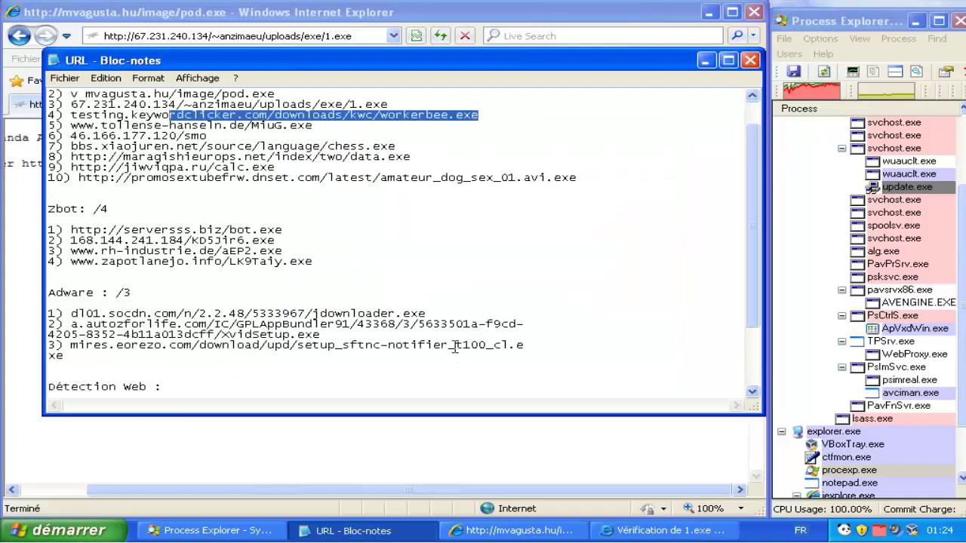